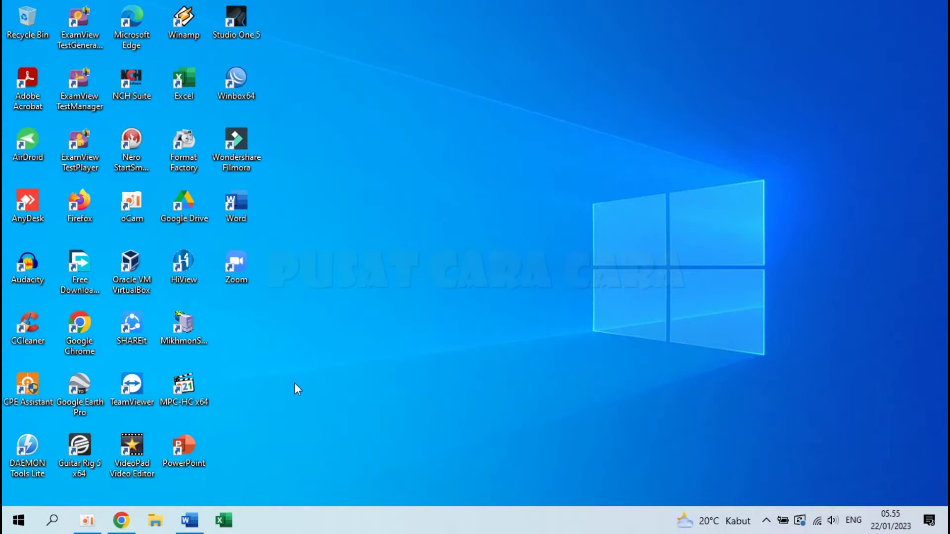
# Step: Switch to the open Word document and look through its KATA PENGANTAR page
pyautogui.click(189, 519)
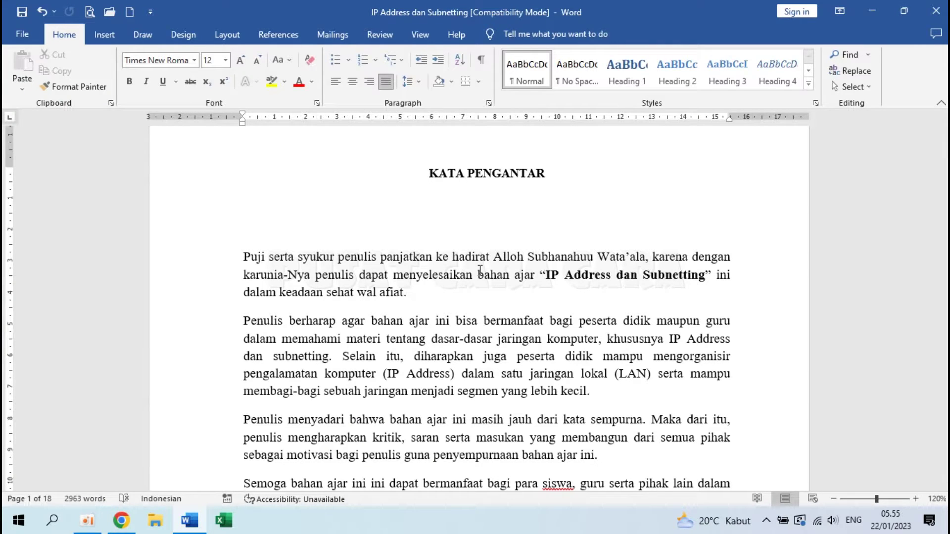
pyautogui.scroll(-9, 480, 270)
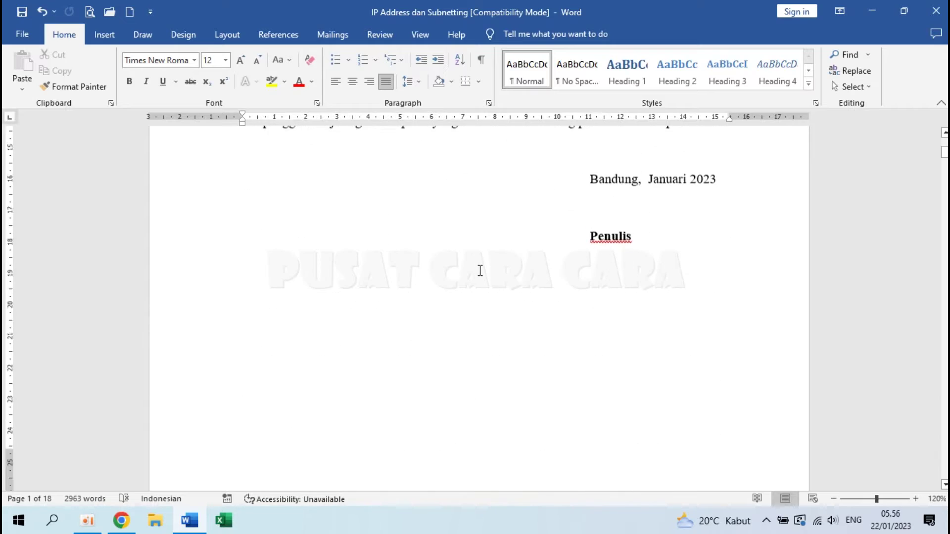
pyautogui.scroll(7, 480, 271)
pyautogui.scroll(4, 480, 271)
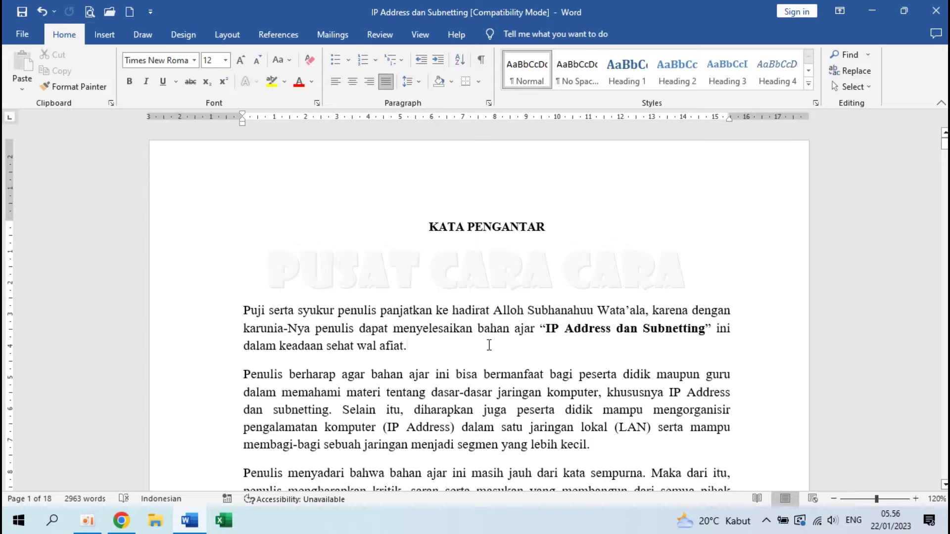
pyautogui.scroll(-5, 489, 344)
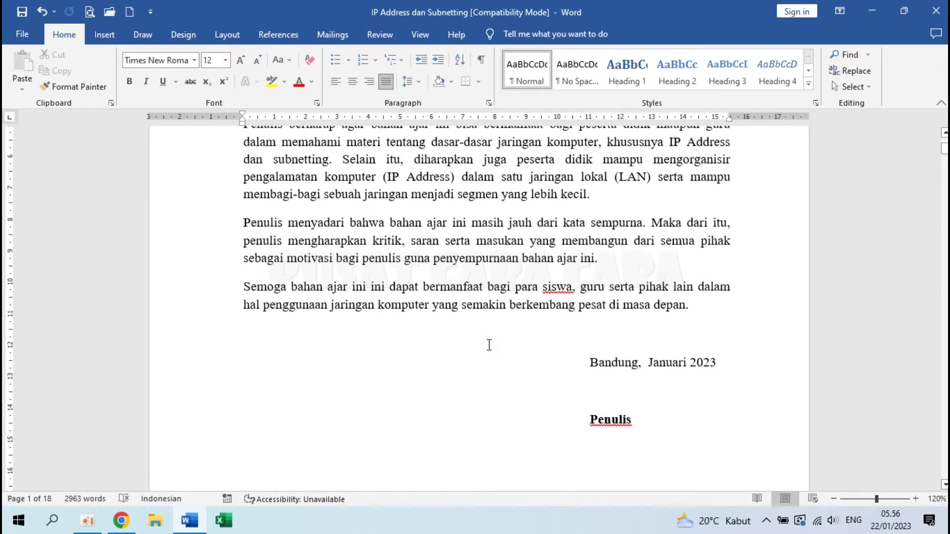
pyautogui.scroll(3, 488, 345)
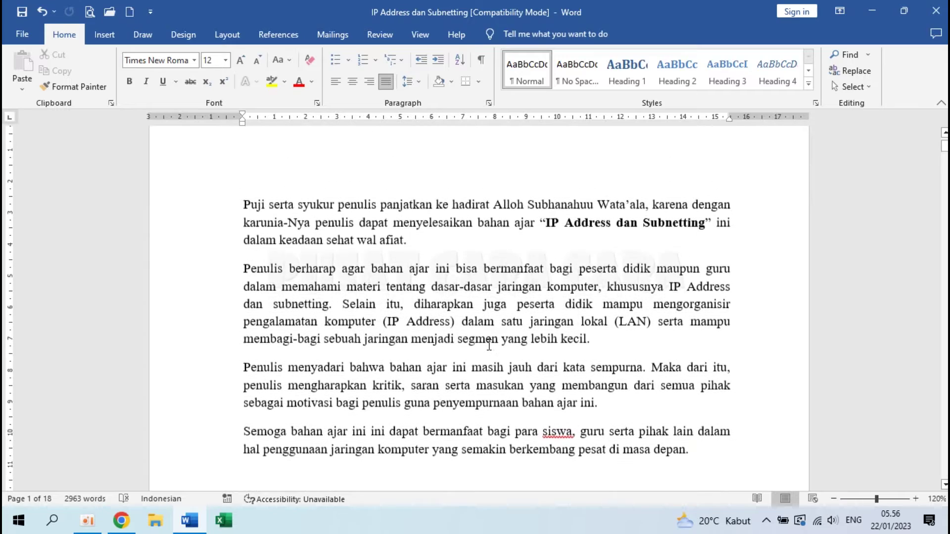
pyautogui.scroll(-5, 489, 345)
pyautogui.scroll(5, 489, 345)
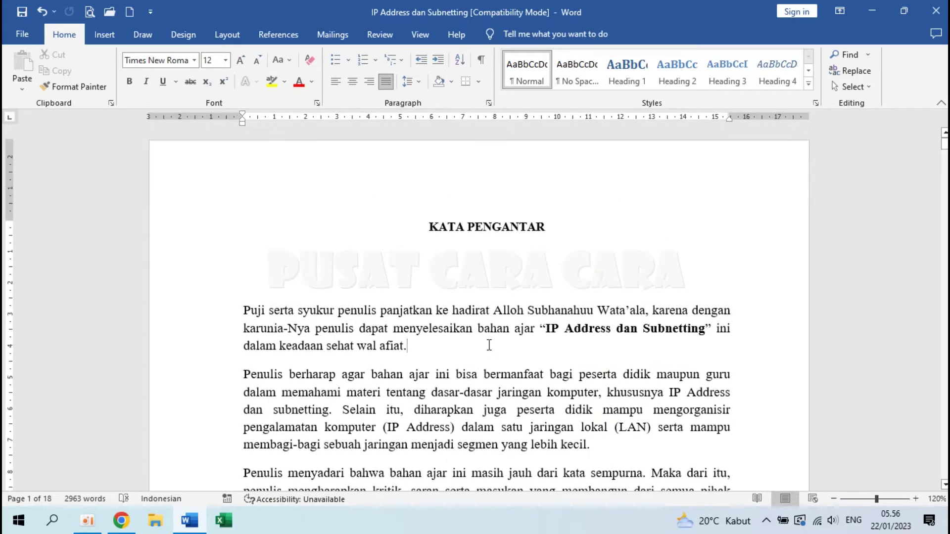
# Step: Place the text cursor directly before the BAB I heading on the PENDAHULUAN page
pyautogui.scroll(-5, 465, 254)
pyautogui.scroll(-6, 464, 254)
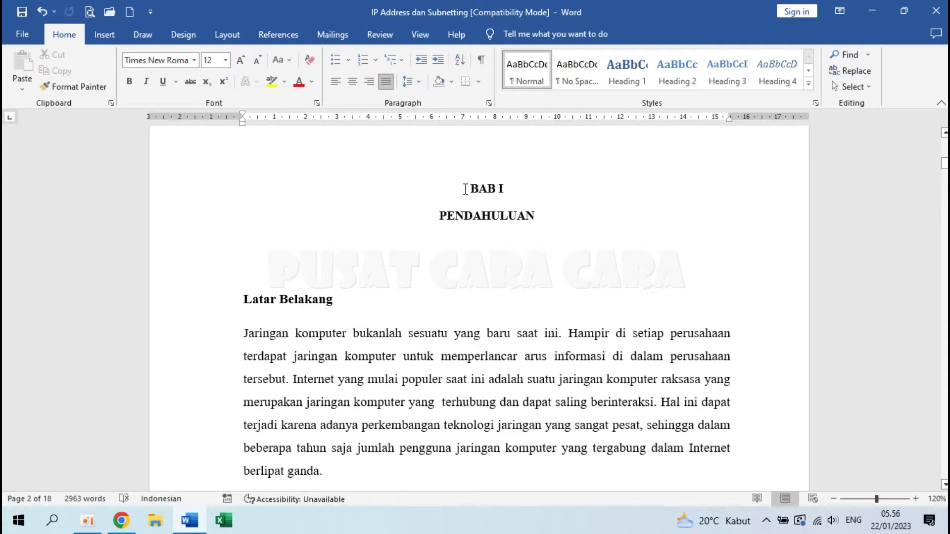
pyautogui.click(465, 189)
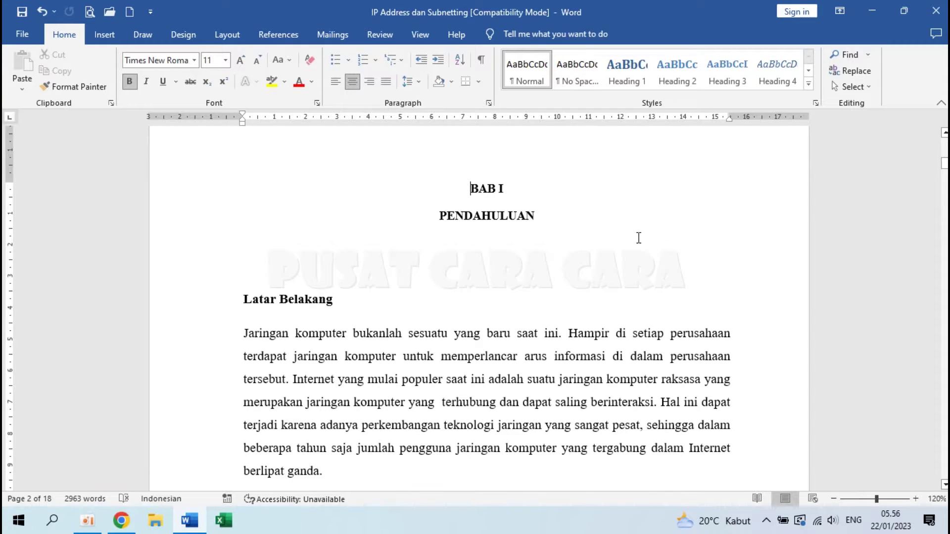
pyautogui.write('da')
pyautogui.hotkey('ctrl', 'z')
pyautogui.hotkey('ctrl', 'z')
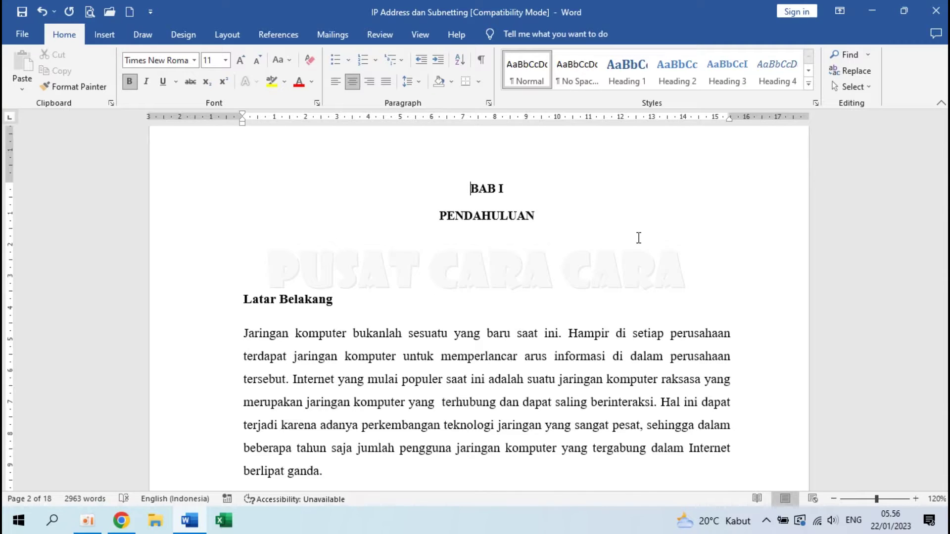
# Step: Add the heading DAFTAR ISI with a blank line below it, and move BAB I to a new page with a page break
pyautogui.write('DAFTAR ISI')
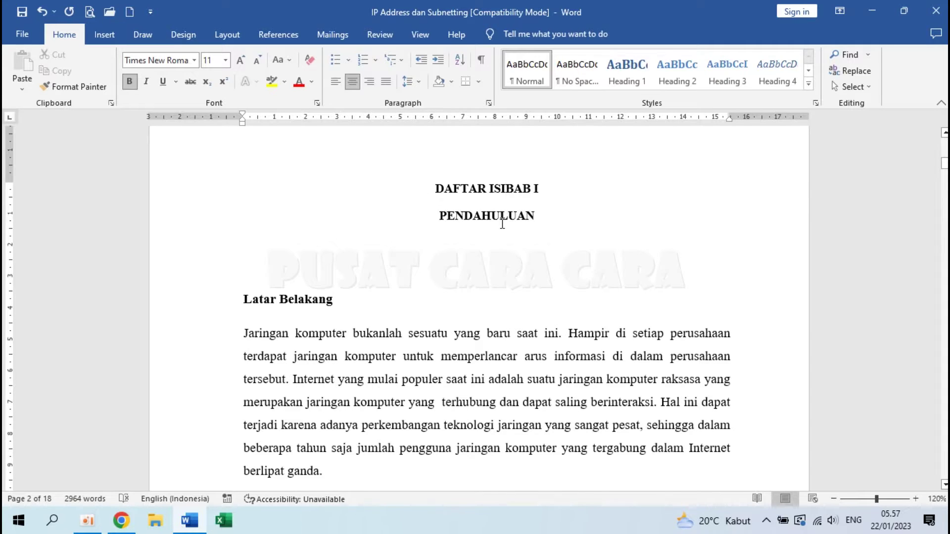
pyautogui.press('Return')
pyautogui.press('Return')
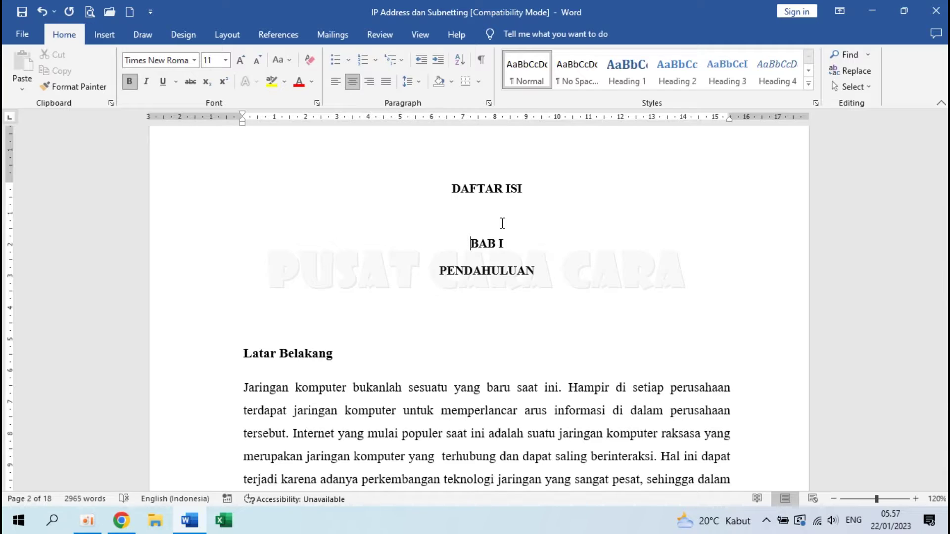
pyautogui.hotkey('ctrl', 'Return')
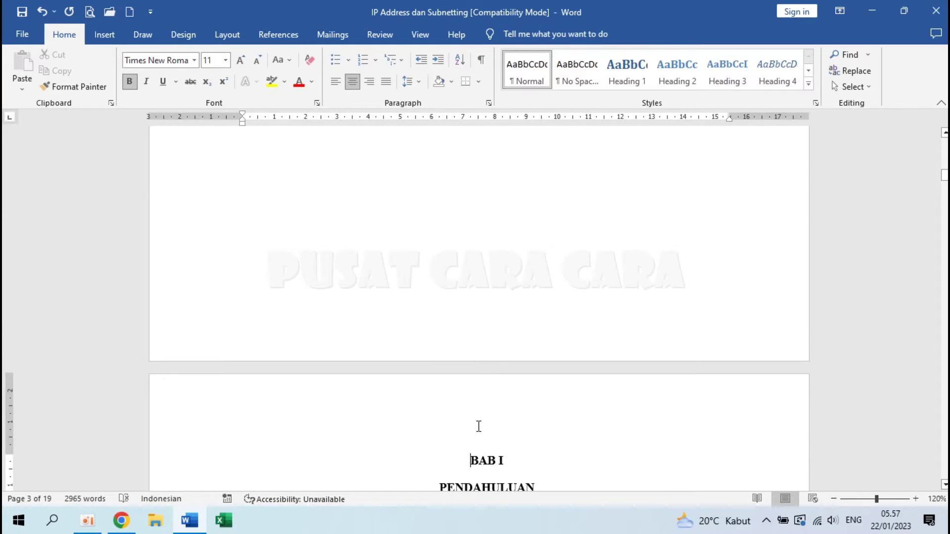
# Step: Add a DAFTAR GAMBAR heading with a blank line before BAB I, followed by a page break
pyautogui.write('DAFTAR GA')
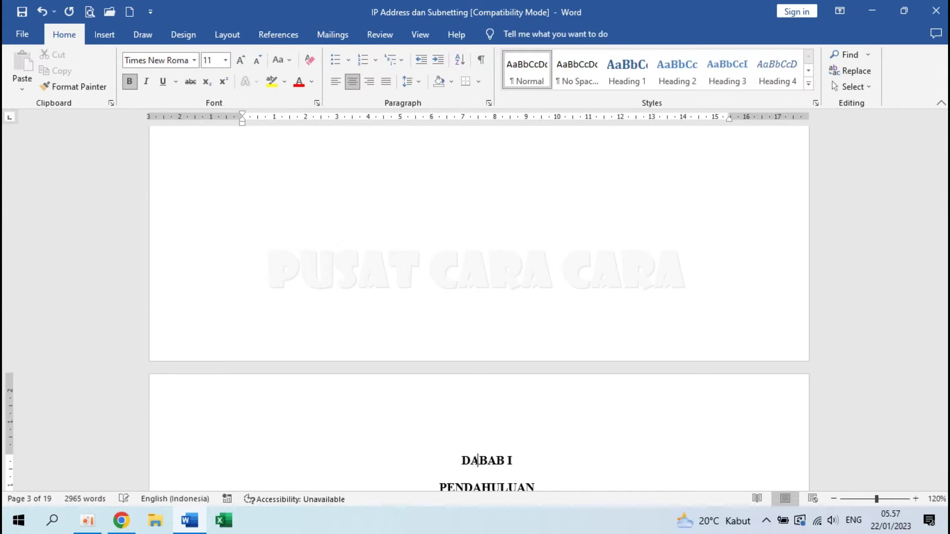
pyautogui.write('MBAR')
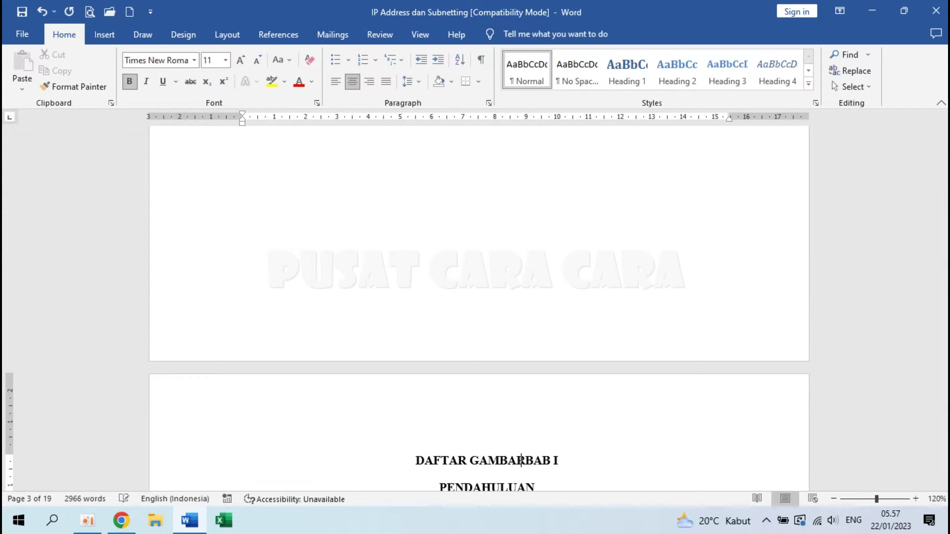
pyautogui.press('Return')
pyautogui.press('Return')
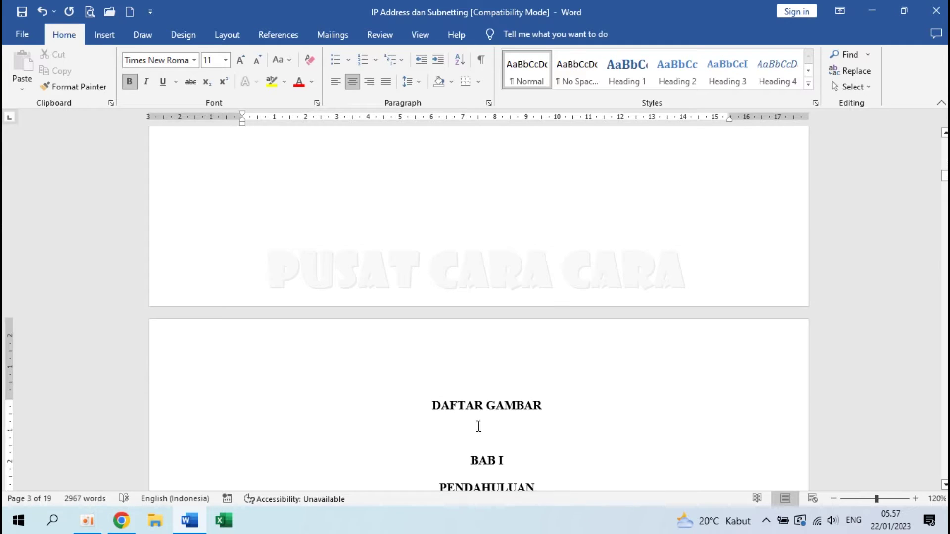
pyautogui.hotkey('ctrl', 'Return')
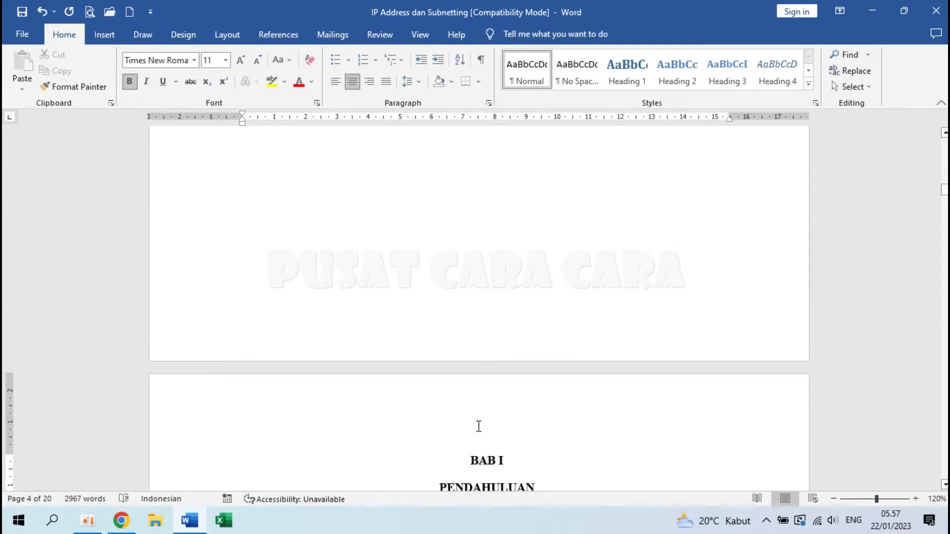
# Step: Add a DAFTAR TABEL heading with a blank line before BAB I, followed by a page break
pyautogui.write('DAFTAR TAB')
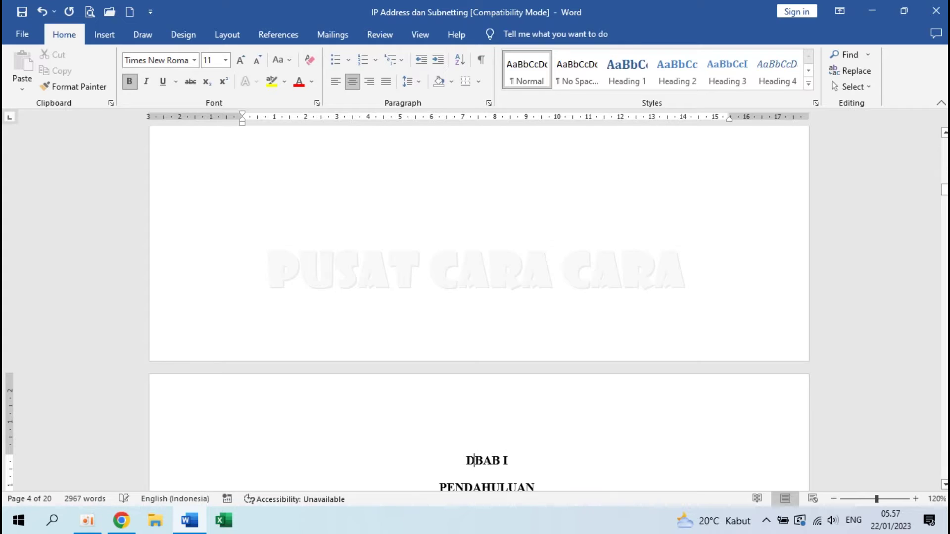
pyautogui.write('EL')
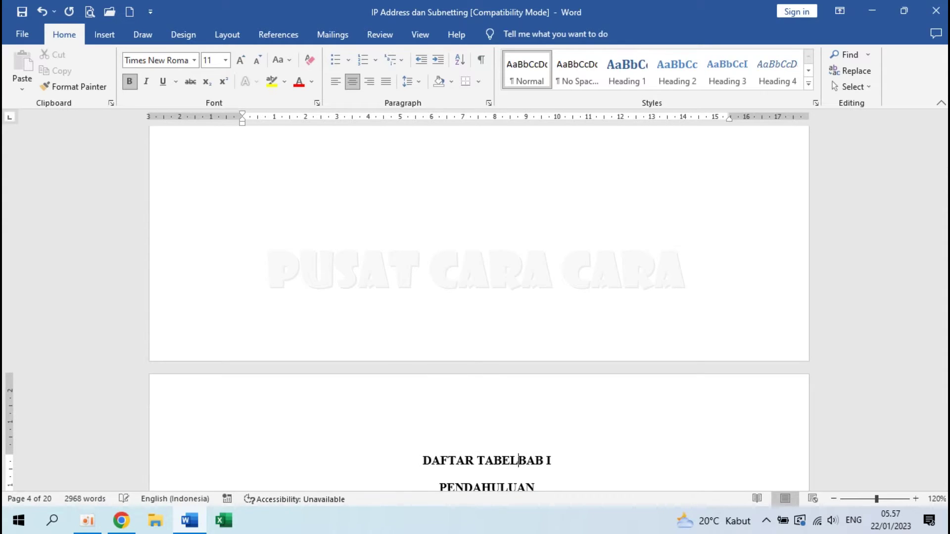
pyautogui.press('Return')
pyautogui.press('Return')
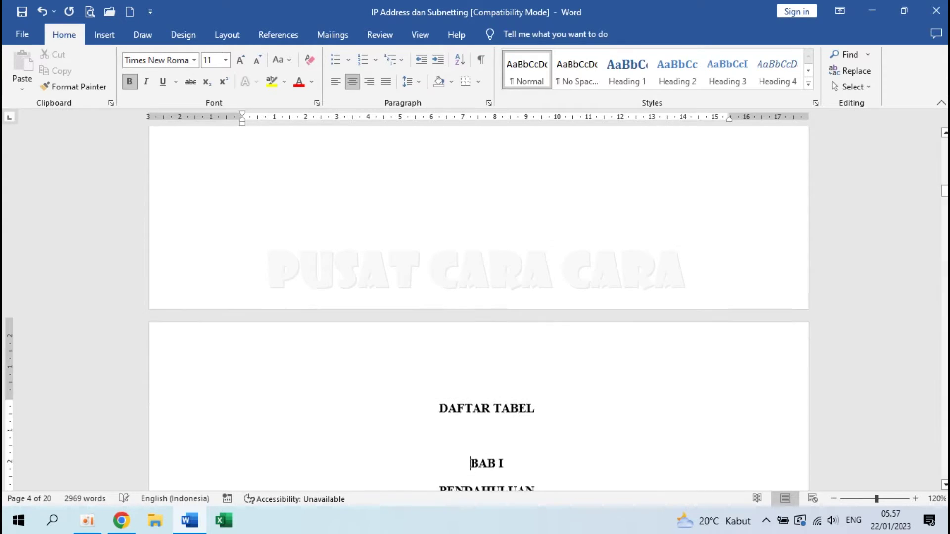
pyautogui.hotkey('ctrl', 'Return')
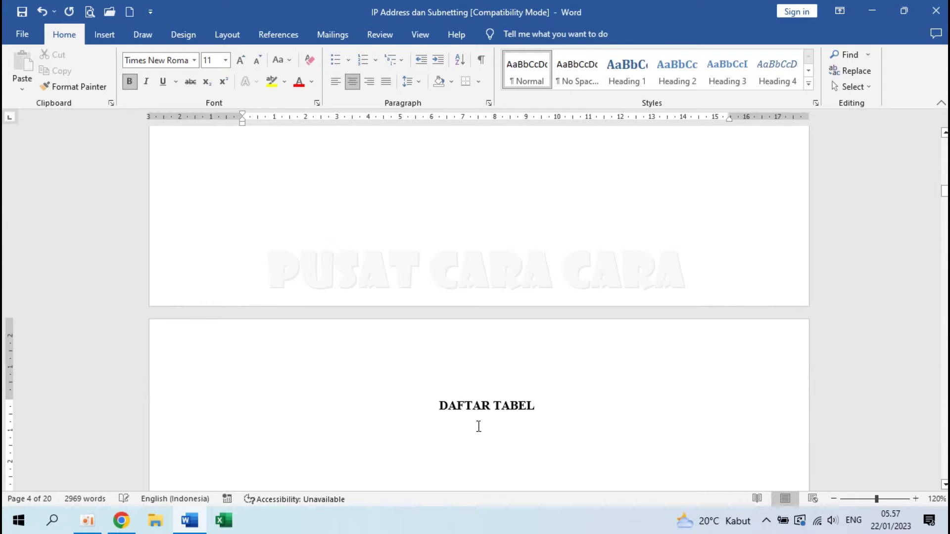
# Step: Review the new DAFTAR ISI, DAFTAR GAMBAR and DAFTAR TABEL pages, from the preface through to BAB I
pyautogui.scroll(5, 479, 427)
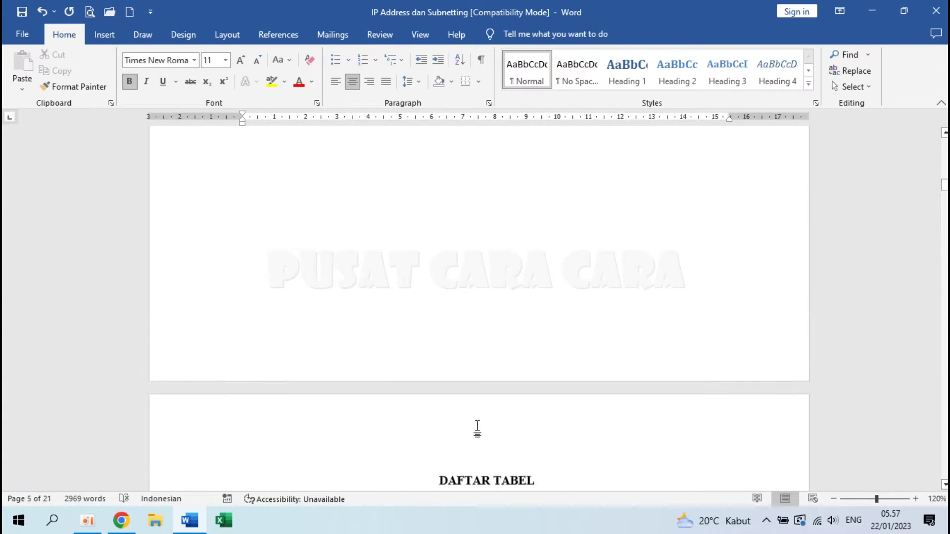
pyautogui.scroll(-9, 479, 427)
pyautogui.scroll(-2, 478, 428)
pyautogui.click(483, 401)
pyautogui.scroll(5, 510, 282)
pyautogui.scroll(10, 510, 282)
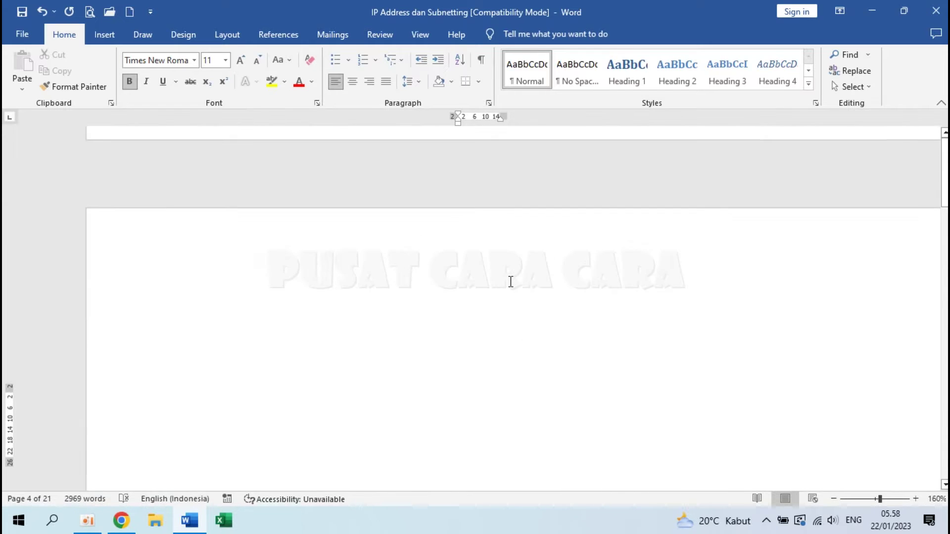
pyautogui.scroll(-6, 509, 282)
pyautogui.scroll(10, 510, 282)
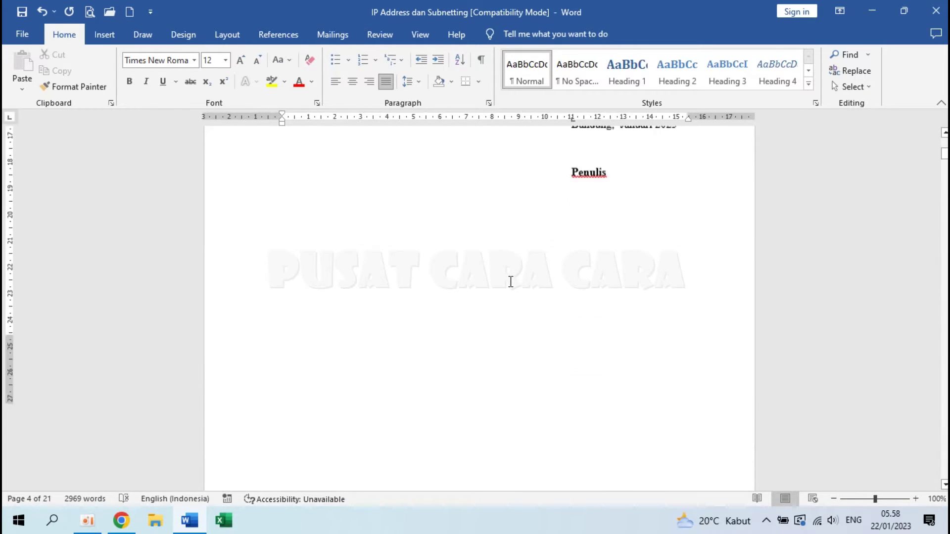
pyautogui.scroll(-10, 510, 282)
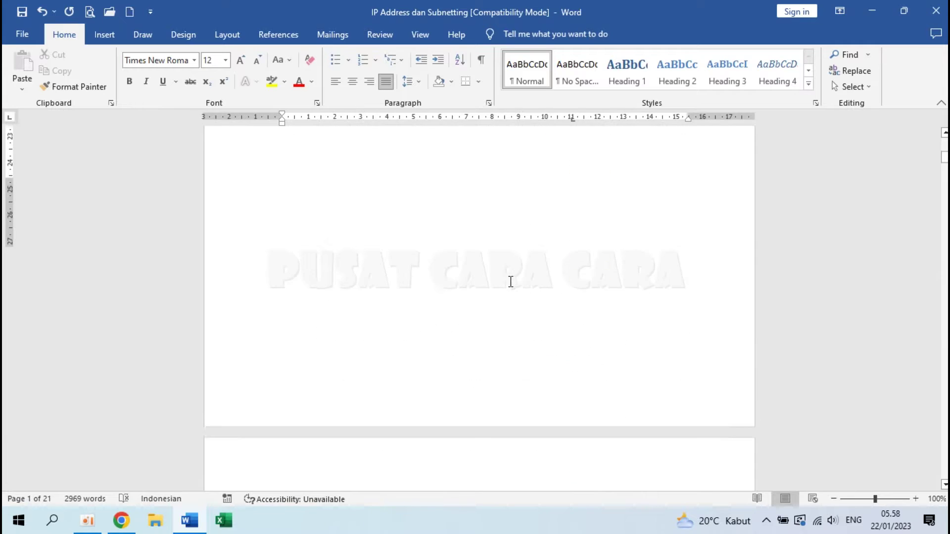
pyautogui.scroll(-20, 498, 339)
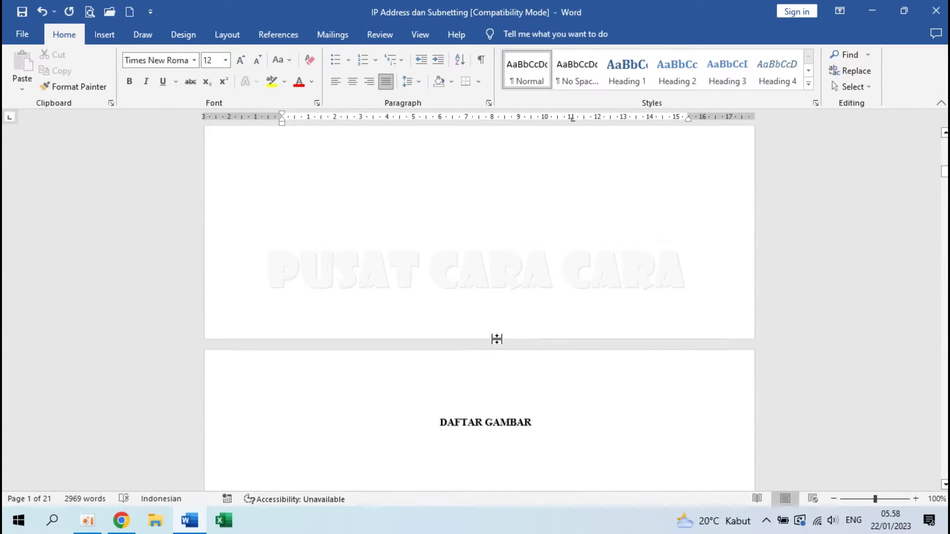
pyautogui.scroll(4, 498, 340)
pyautogui.scroll(-2, 498, 340)
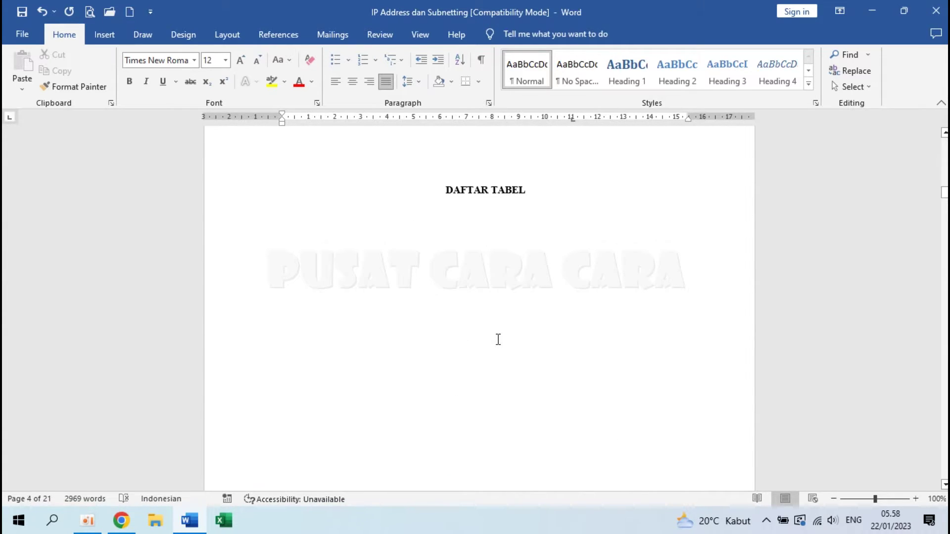
pyautogui.scroll(-10, 498, 340)
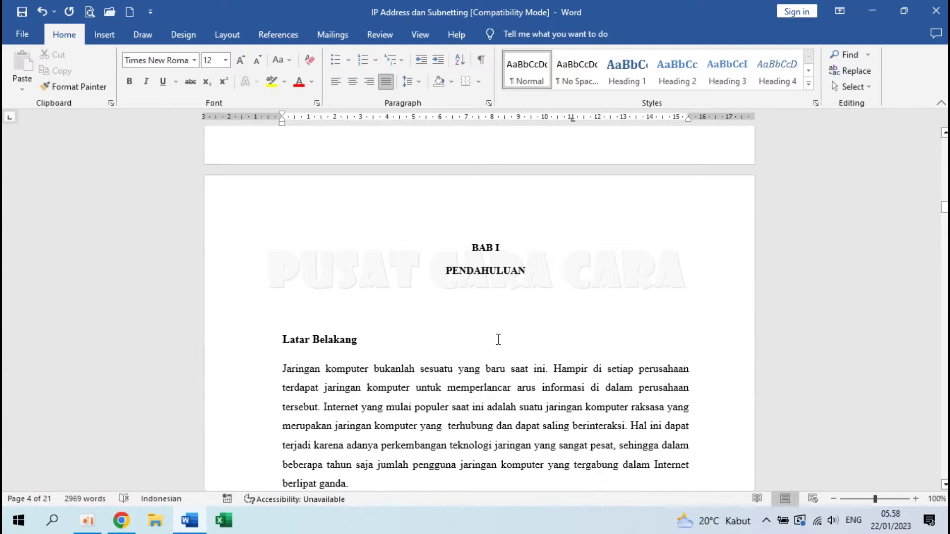
# Step: Insert a caption below the Peta Konsep diagram, creating the new label Gambar and captioning it "Gambar 1 - Peta Konsep"
pyautogui.scroll(-5, 498, 340)
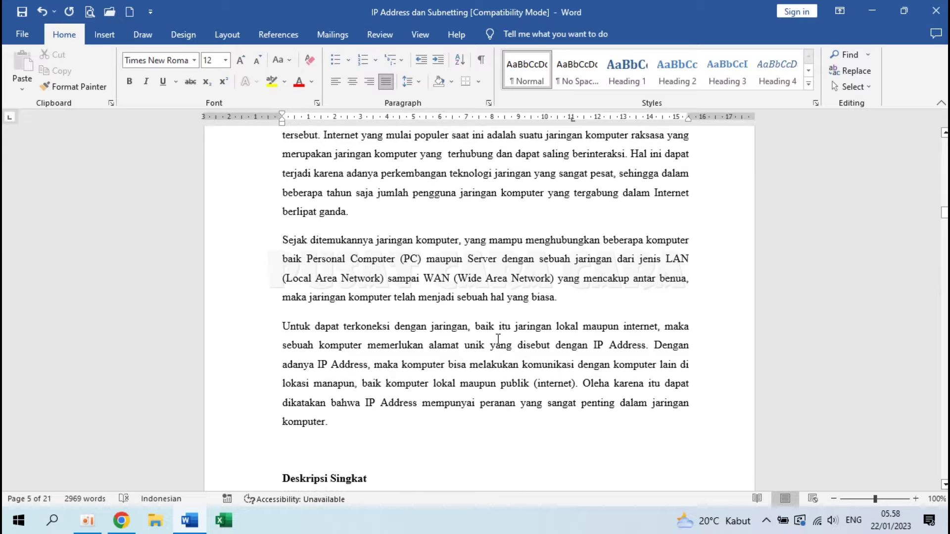
pyautogui.scroll(-4, 498, 339)
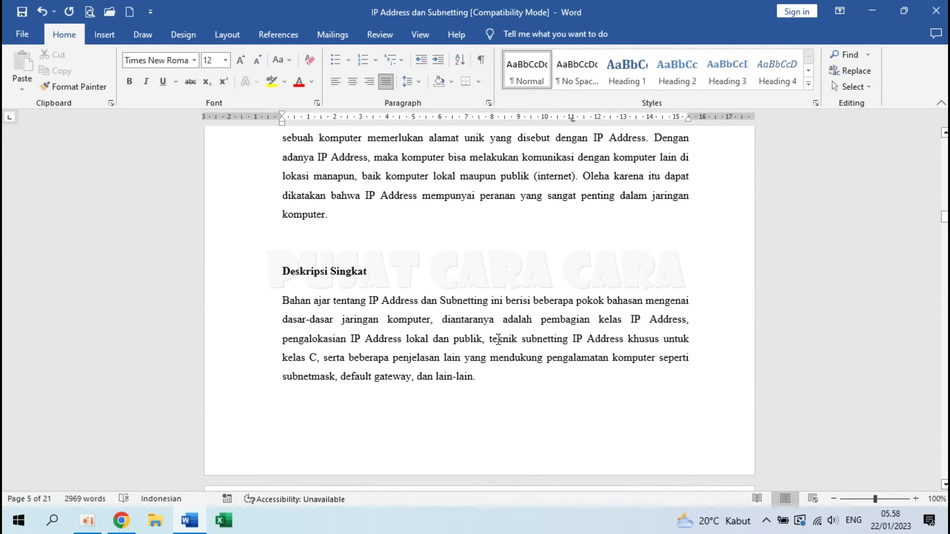
pyautogui.scroll(-10, 498, 339)
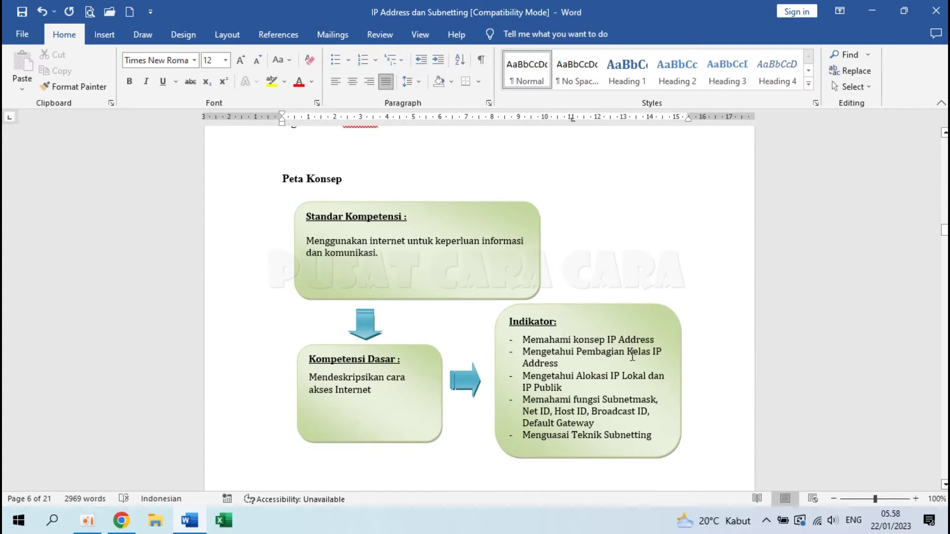
pyautogui.scroll(-1, 389, 321)
pyautogui.scroll(1, 389, 321)
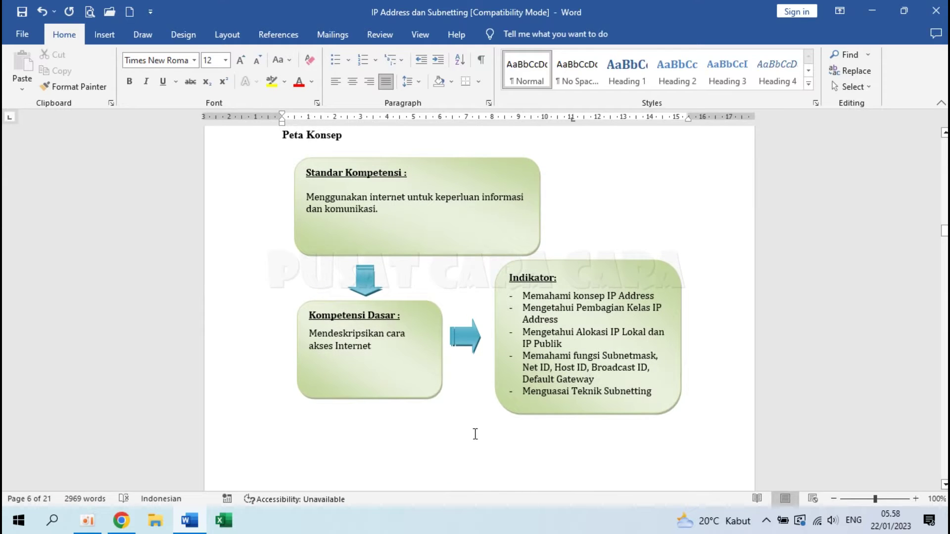
pyautogui.click(300, 449)
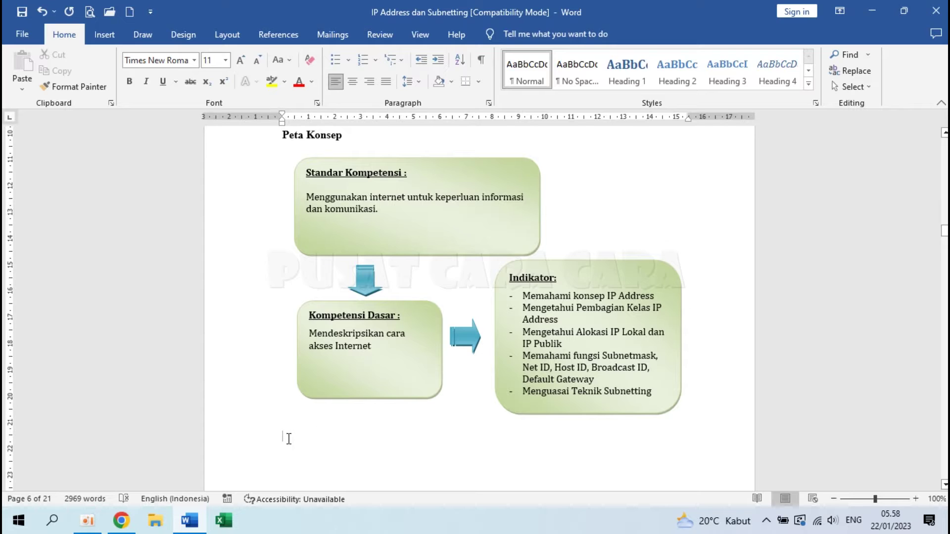
pyautogui.click(297, 35)
pyautogui.click(457, 80)
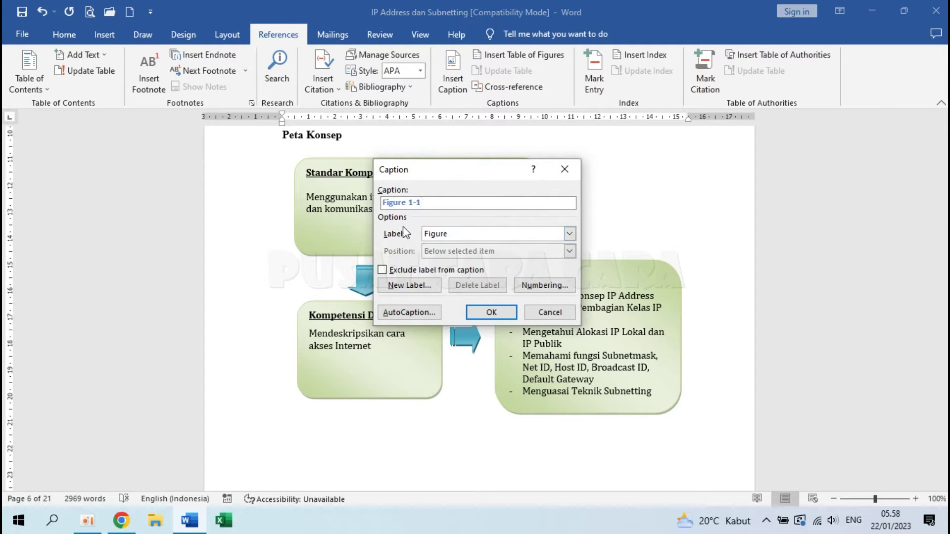
pyautogui.click(463, 233)
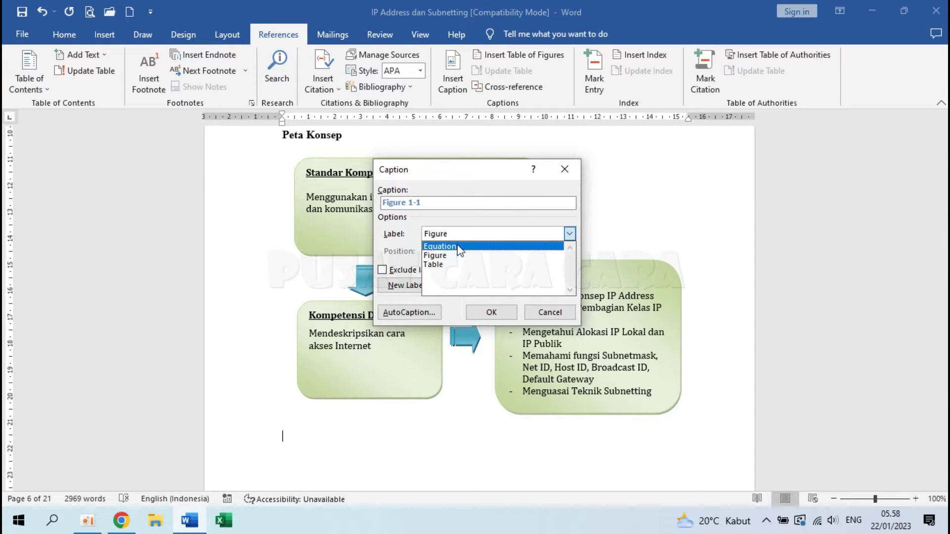
pyautogui.click(405, 229)
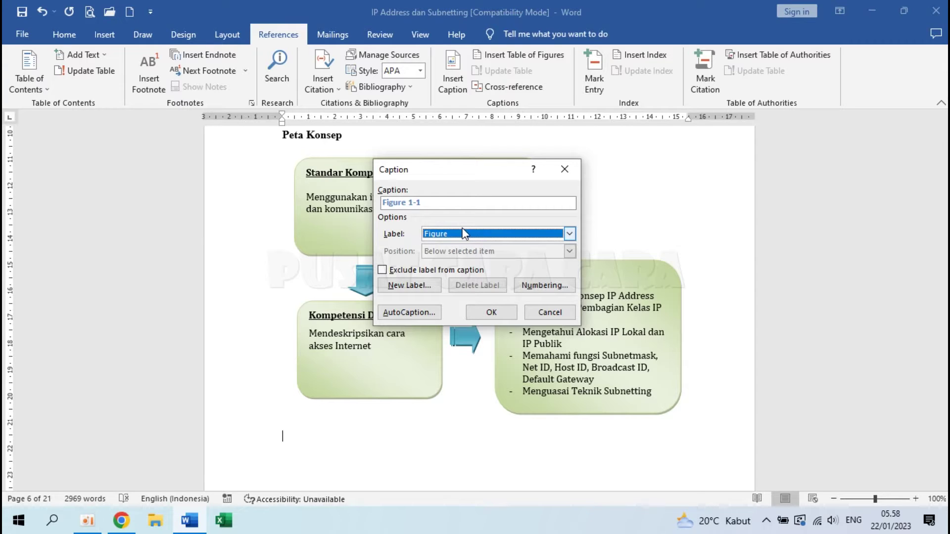
pyautogui.click(414, 286)
pyautogui.write('Gambar')
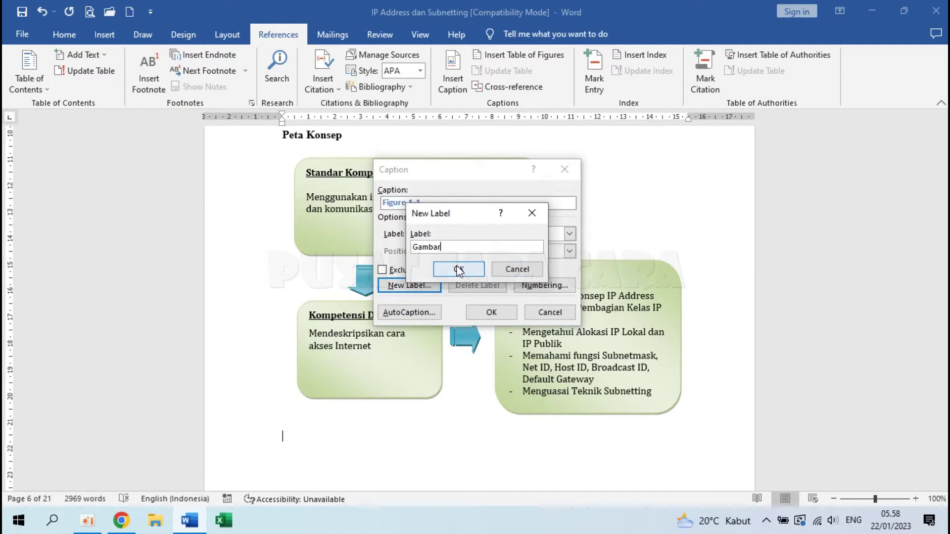
pyautogui.click(459, 270)
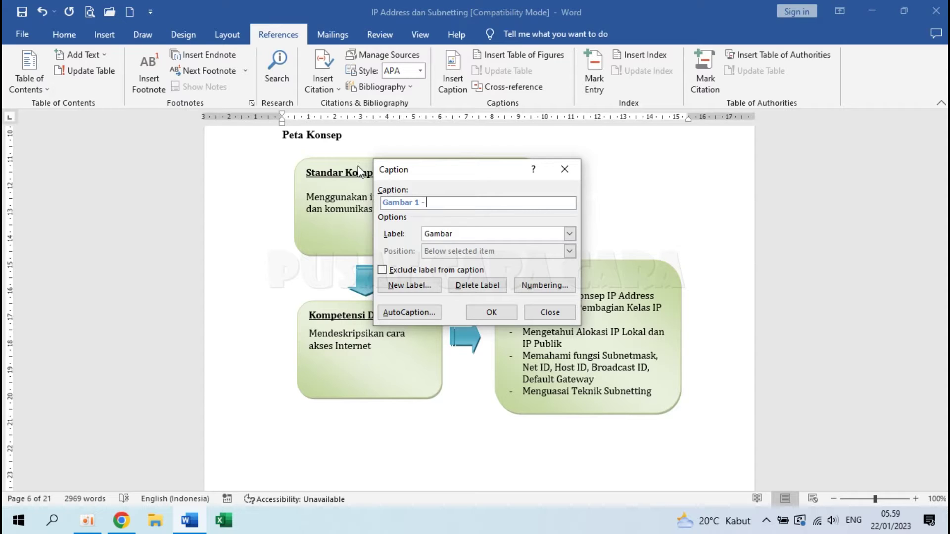
pyautogui.write('- Peta Konsep')
pyautogui.click(492, 312)
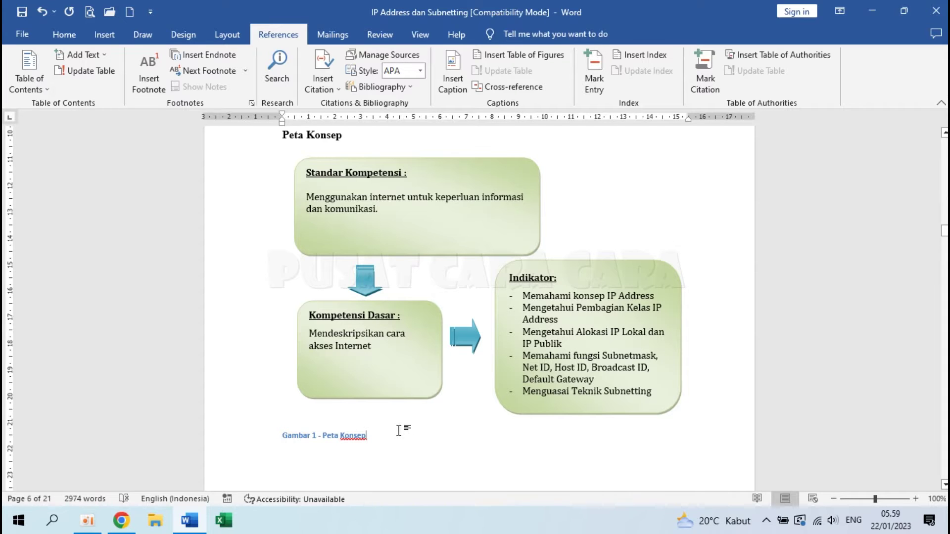
# Step: Add a line below the external router and trust zone topology picture and insert the caption "Gambar 2 - Skema Topologi Jaringan" there
pyautogui.scroll(-5, 400, 431)
pyautogui.scroll(-15, 400, 430)
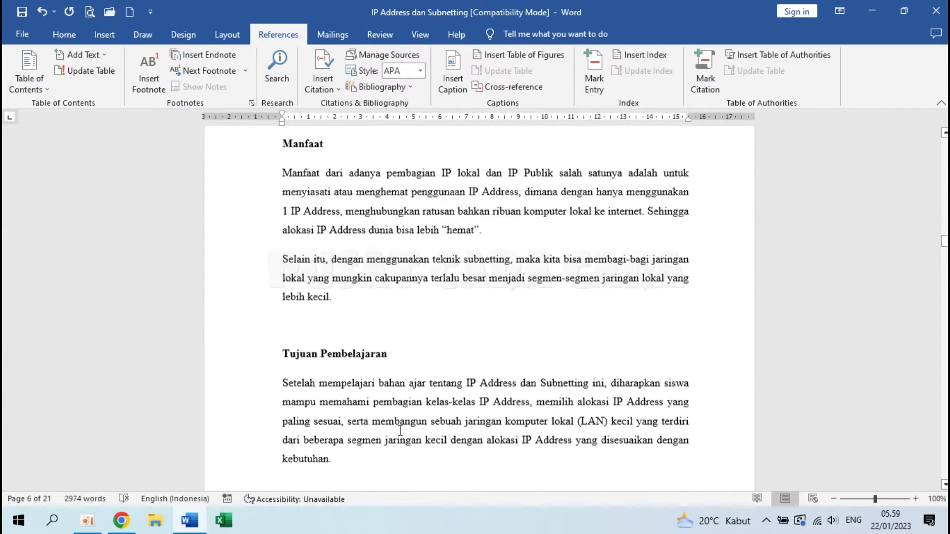
pyautogui.scroll(-20, 401, 430)
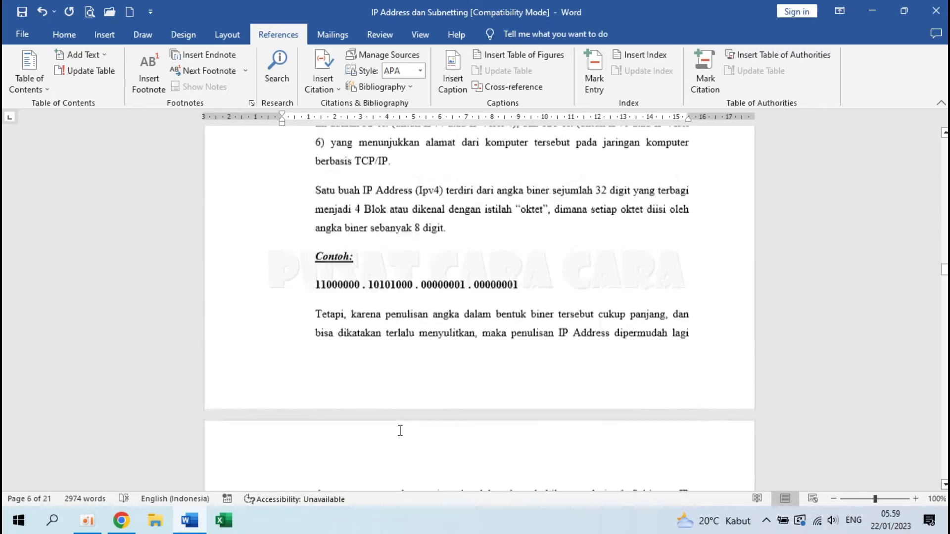
pyautogui.scroll(-20, 400, 430)
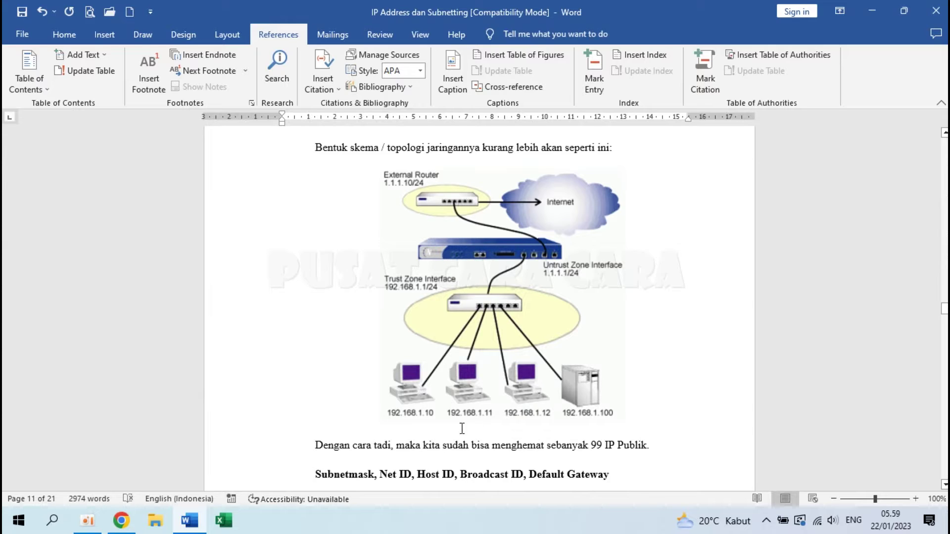
pyautogui.click(317, 435)
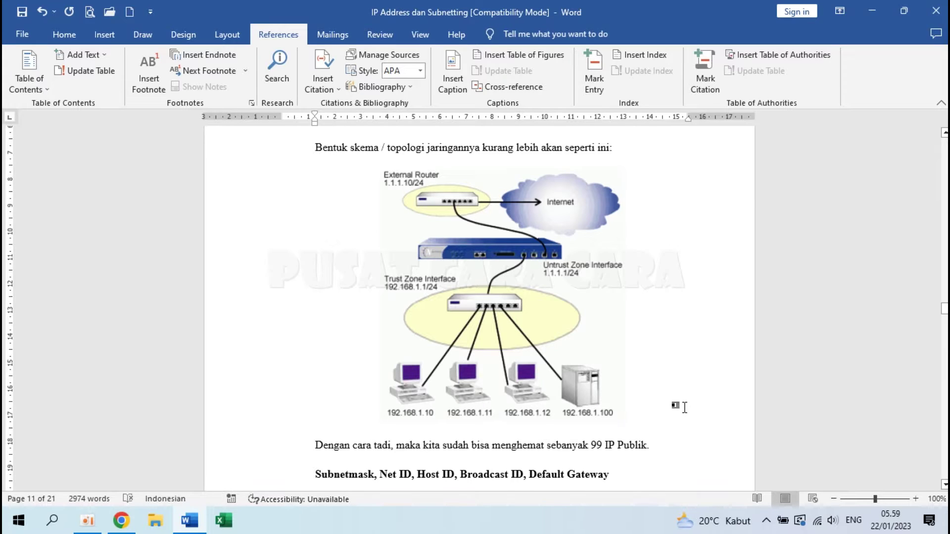
pyautogui.press('Return')
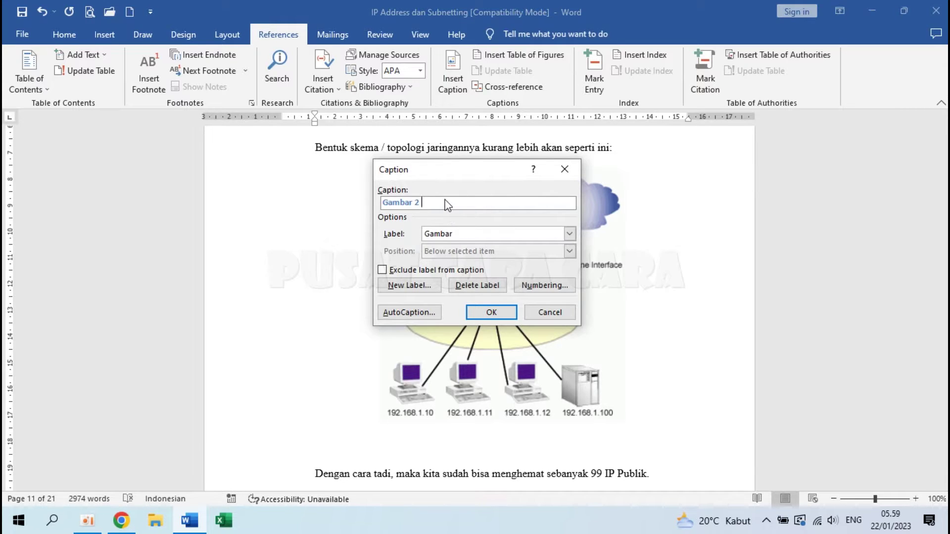
pyautogui.write('- Skema Topologi Jaringan')
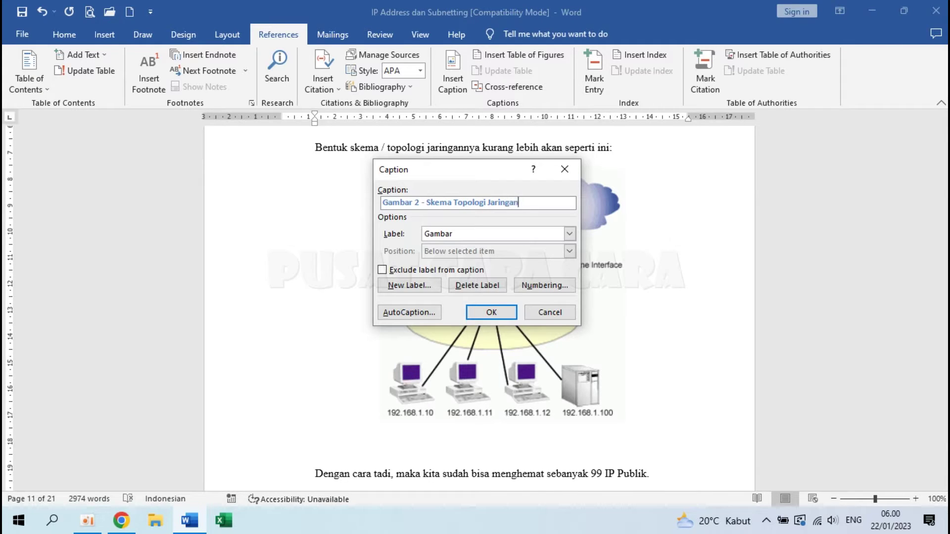
pyautogui.click(492, 311)
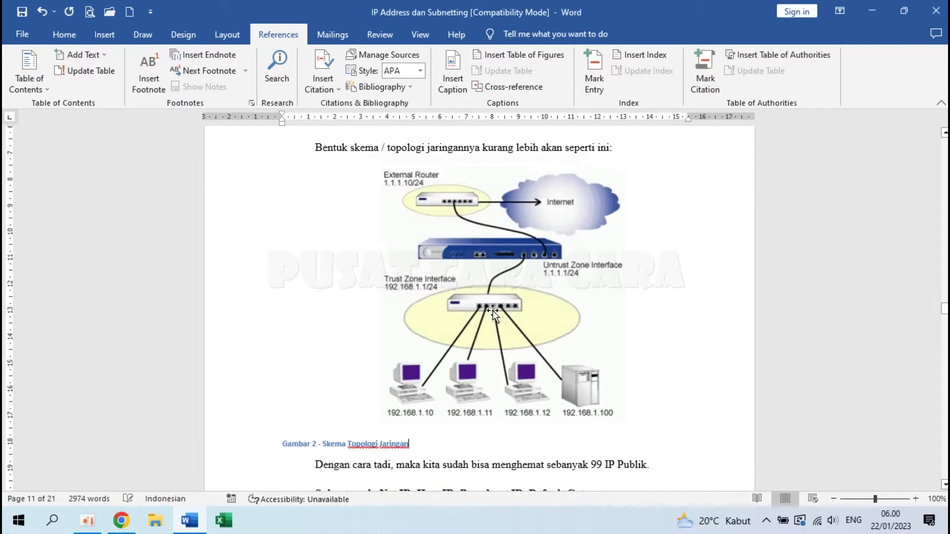
# Step: Add a line below the router picture before Teknik Subnetting and insert the caption "Gambar 3 - Penggunaan Default Gateway" there
pyautogui.scroll(-20, 478, 390)
pyautogui.scroll(10, 478, 391)
pyautogui.scroll(5, 478, 391)
pyautogui.scroll(-20, 476, 391)
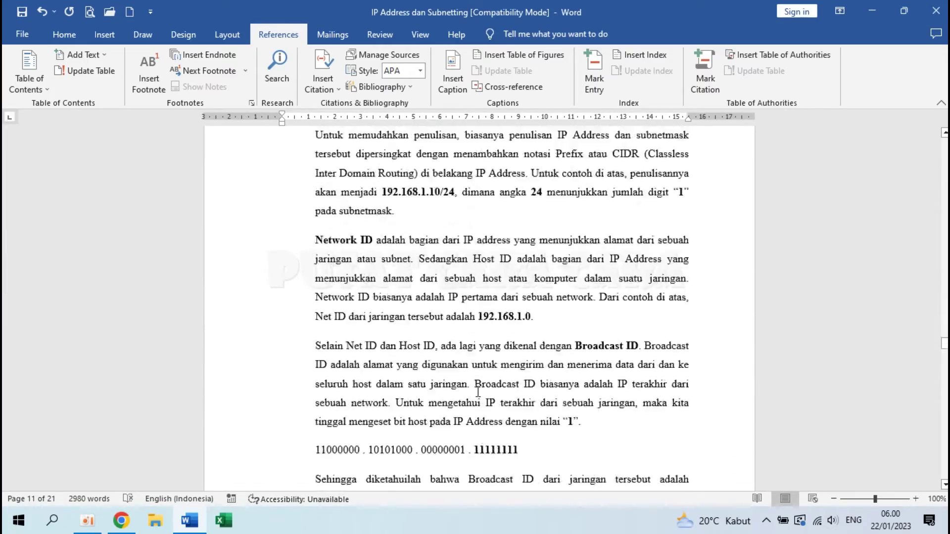
pyautogui.scroll(-7, 477, 395)
pyautogui.scroll(5, 483, 391)
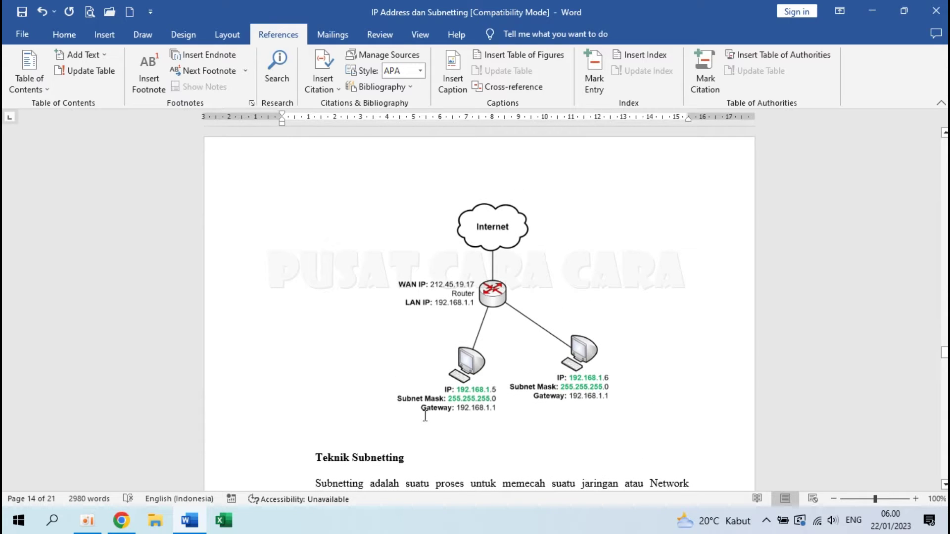
pyautogui.click(318, 429)
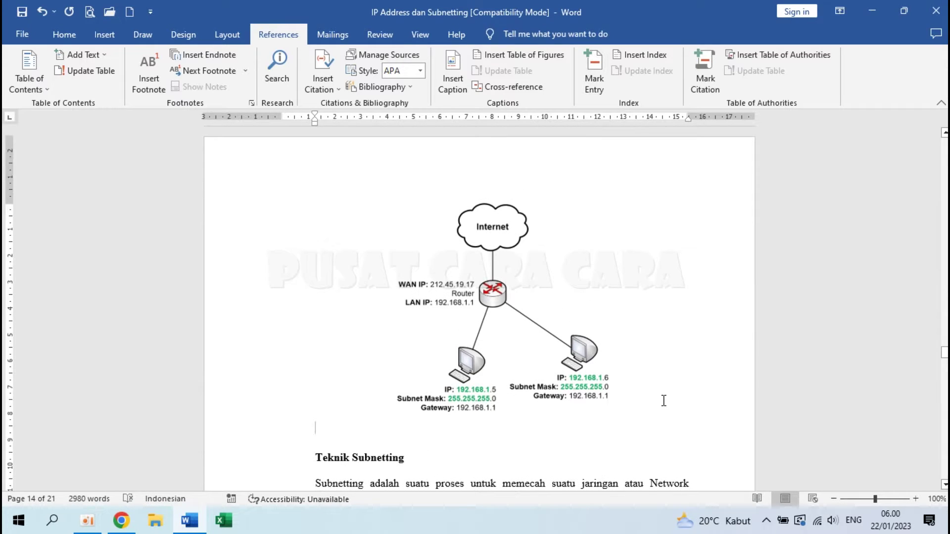
pyautogui.press('Return')
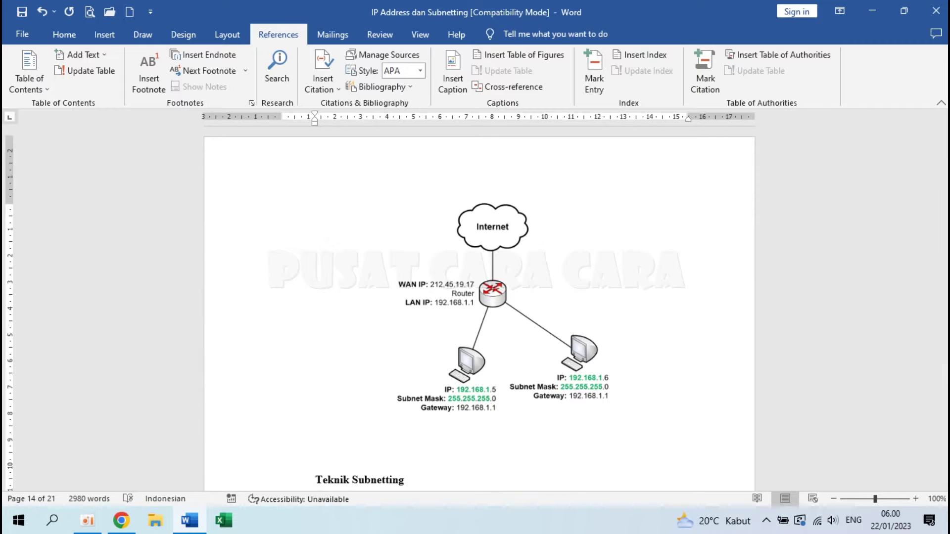
pyautogui.scroll(5, 493, 340)
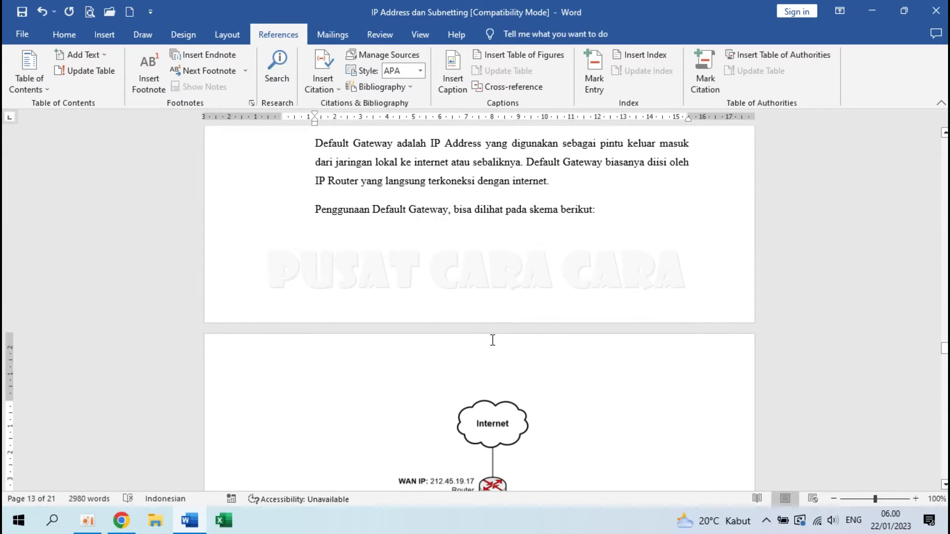
pyautogui.scroll(-6, 493, 340)
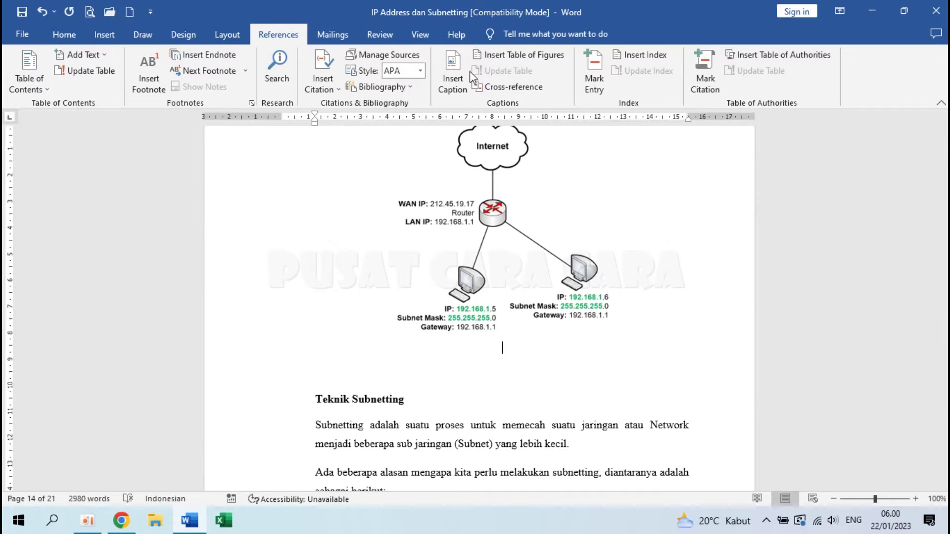
pyautogui.click(452, 84)
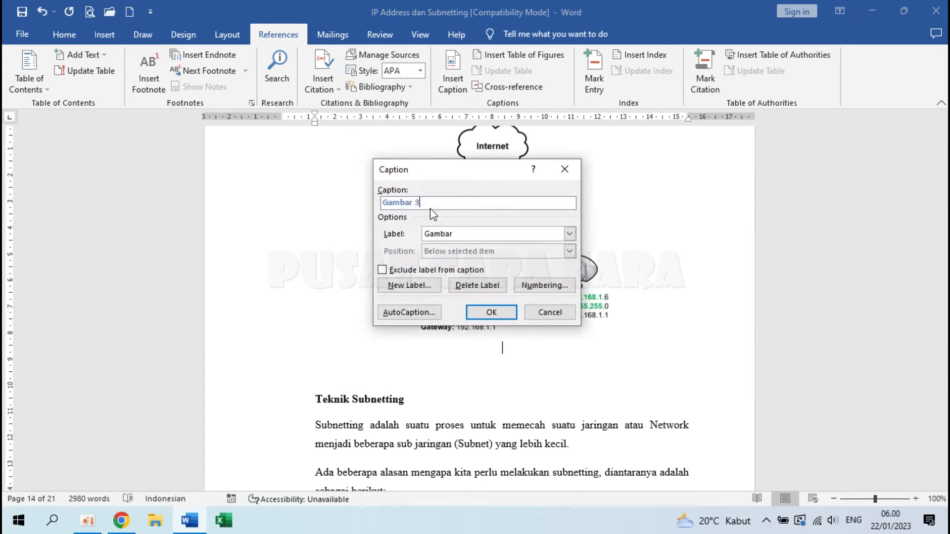
pyautogui.write('- Penggunaan Default Gateway')
pyautogui.press('Return')
# Step: Add an empty line below the picture of the three-router network with the Sales, Marketing and Accounting hosts
pyautogui.scroll(-10, 636, 263)
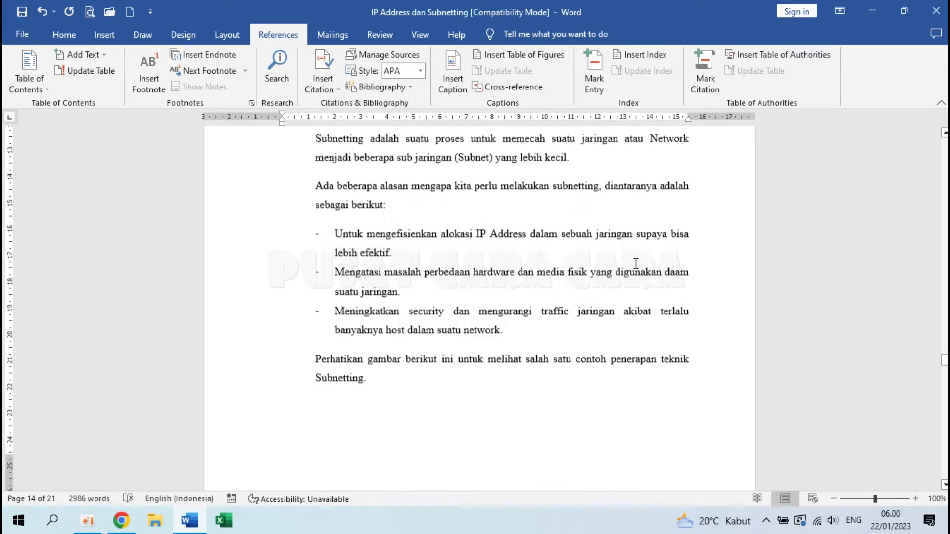
pyautogui.scroll(-5, 636, 263)
pyautogui.scroll(4, 481, 344)
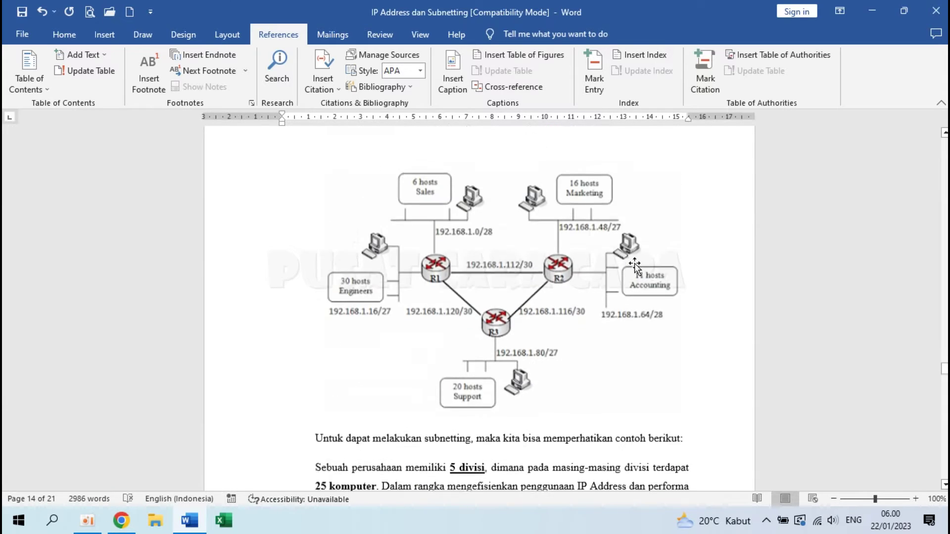
pyautogui.click(706, 416)
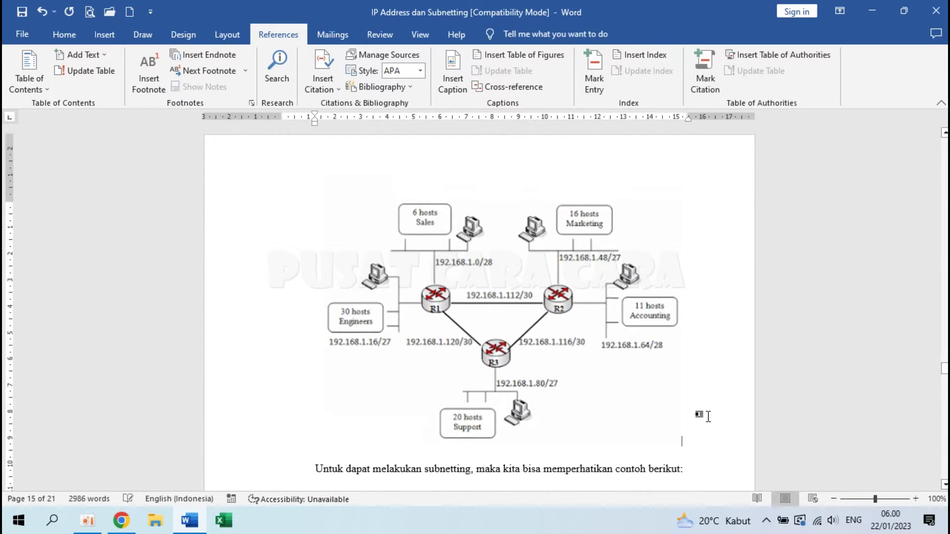
pyautogui.press('Return')
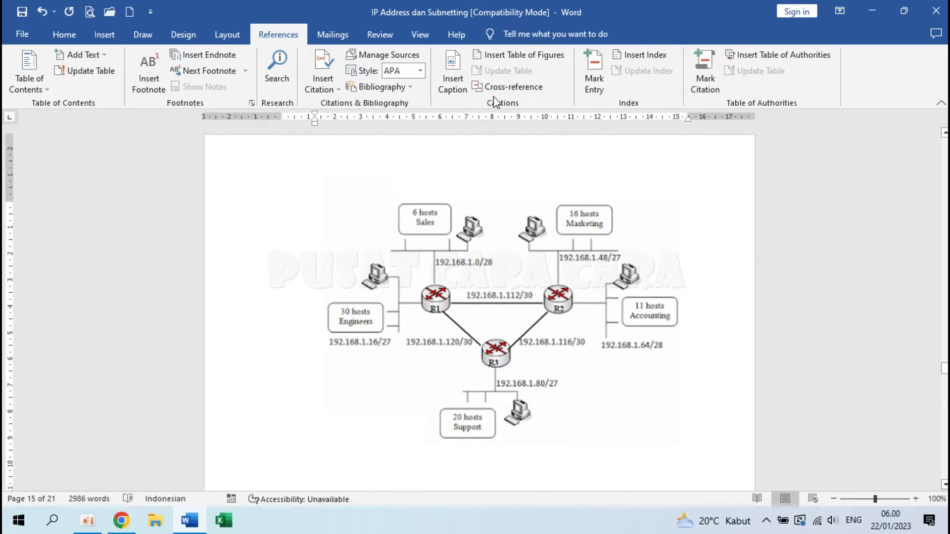
pyautogui.click(457, 83)
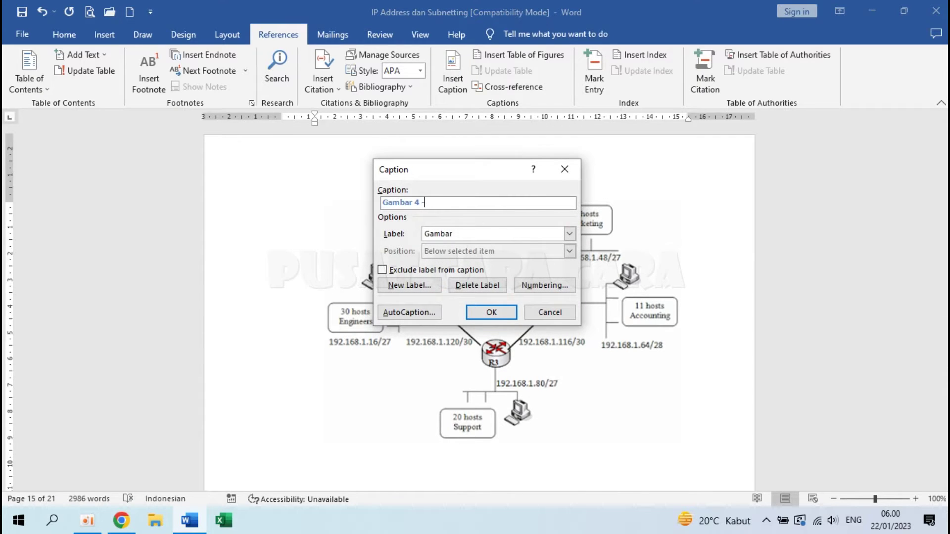
pyautogui.write('-')
pyautogui.click(564, 169)
pyautogui.scroll(3, 474, 221)
pyautogui.scroll(6, 474, 221)
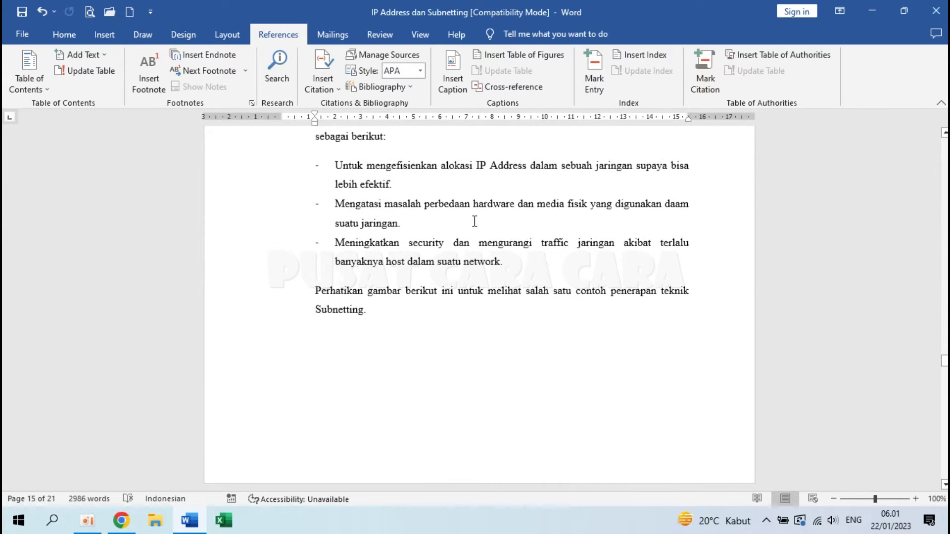
pyautogui.scroll(-11, 474, 221)
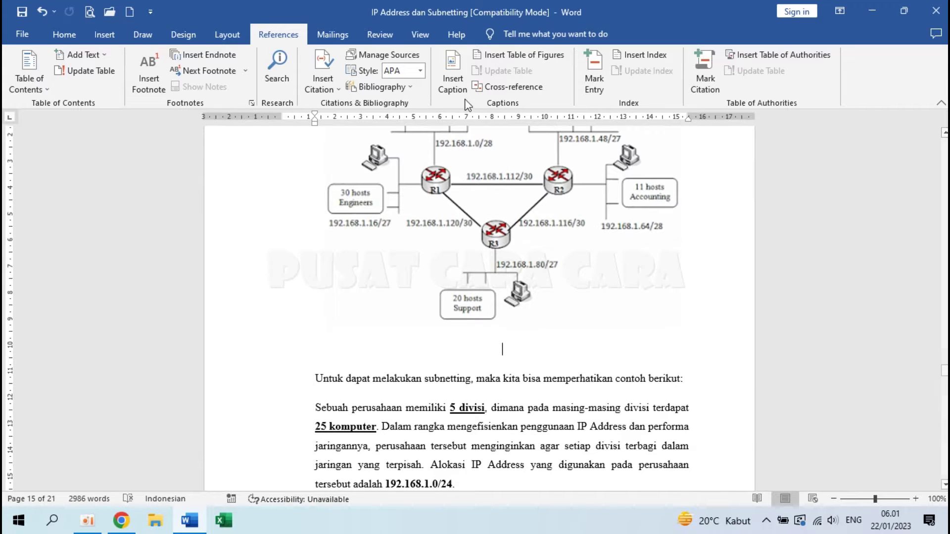
# Step: Insert the caption "Gambar 4 - Contoh Penerapan Teknik Subnetting" on the empty line below the three-router network picture
pyautogui.click(456, 84)
pyautogui.write('- C')
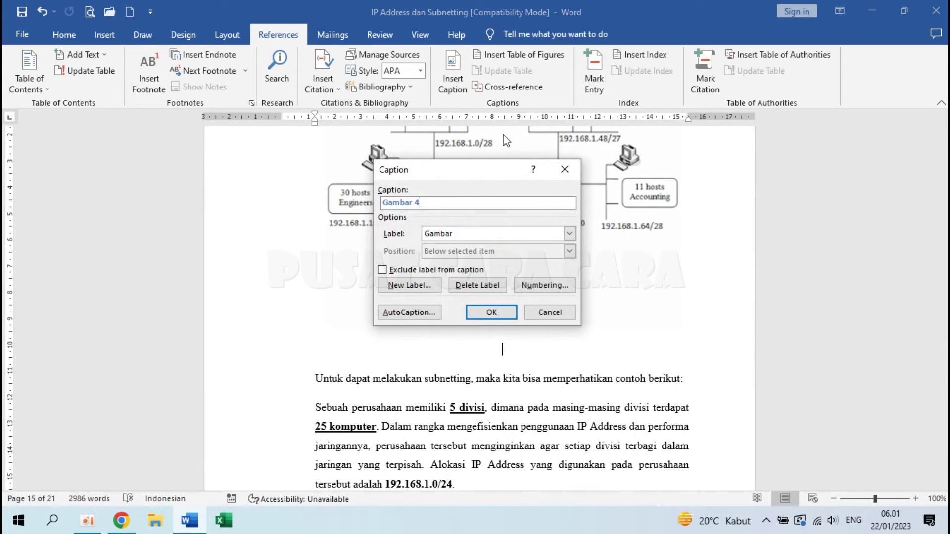
pyautogui.write('ontoh Penerapan ')
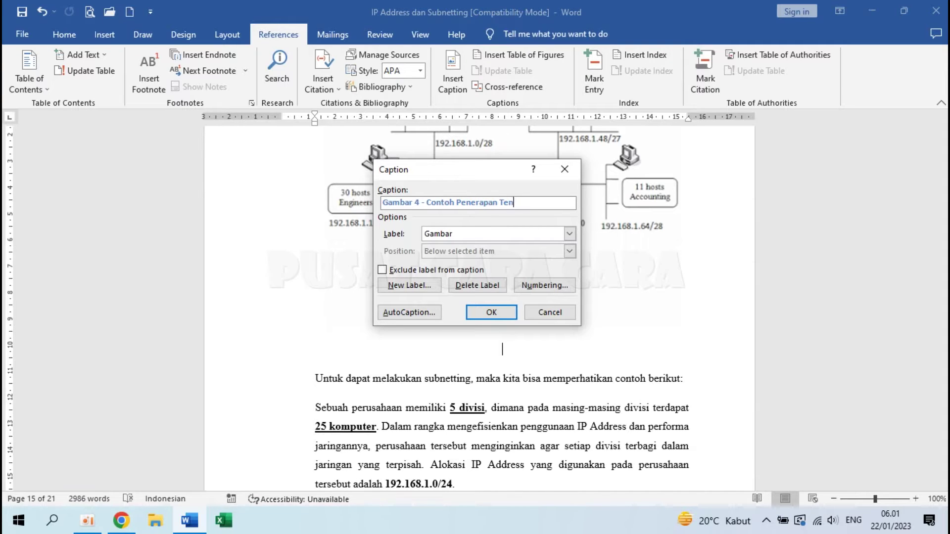
pyautogui.write('Teknik Subnetting')
pyautogui.press('Return')
# Step: Look through the rest of the document for further figures and return to the beginning at KATA PENGANTAR
pyautogui.scroll(-15, 533, 260)
pyautogui.scroll(-20, 537, 304)
pyautogui.scroll(-20, 536, 304)
pyautogui.scroll(-20, 537, 304)
pyautogui.hotkey('ctrl', 'Home')
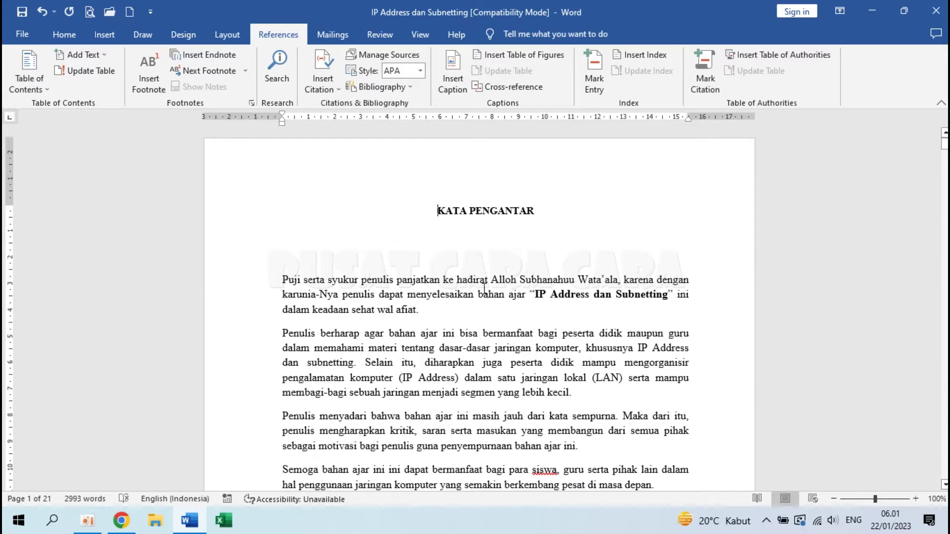
# Step: Create the caption label Tabel and insert the caption "Tabel 1 - Pembagian Kelas IP Address" below the table under Pembagian Kelas IP Address
pyautogui.scroll(-6, 459, 269)
pyautogui.scroll(-12, 459, 269)
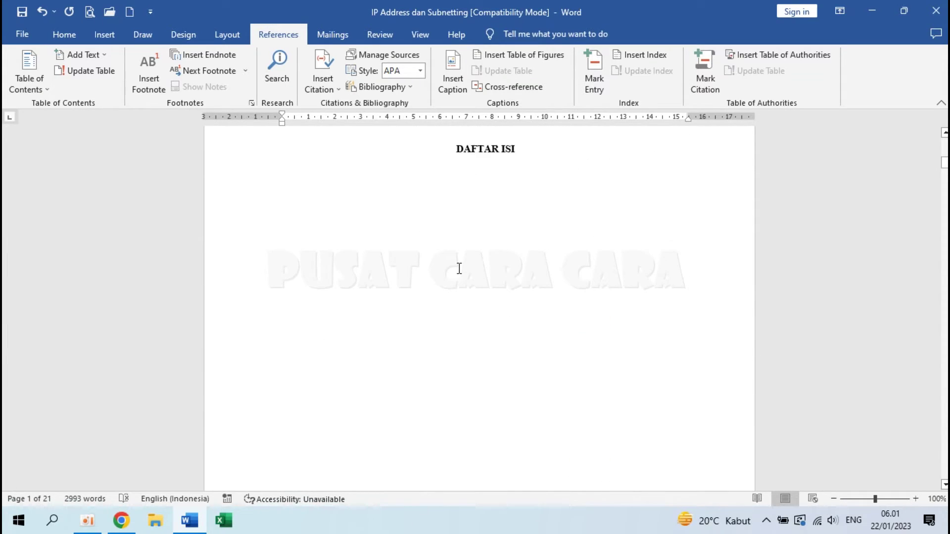
pyautogui.scroll(-15, 459, 269)
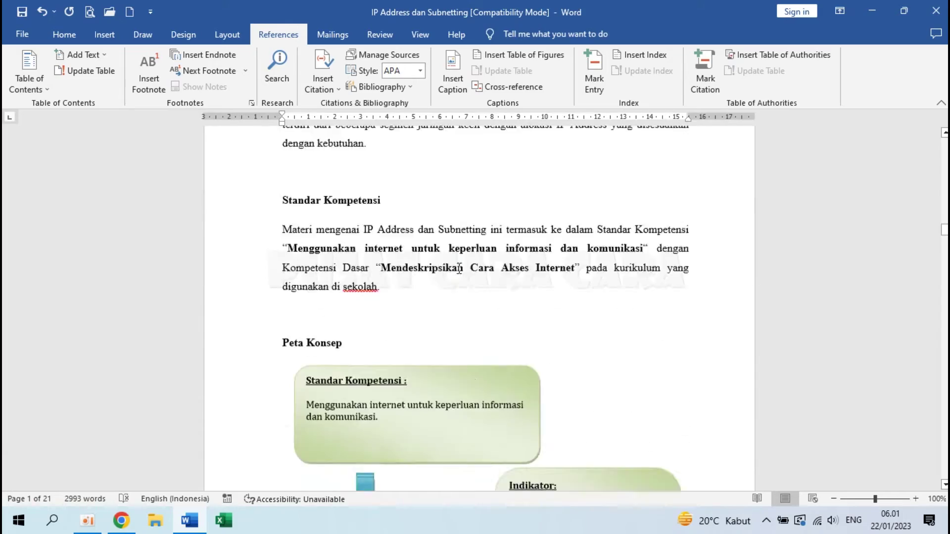
pyautogui.scroll(-15, 459, 269)
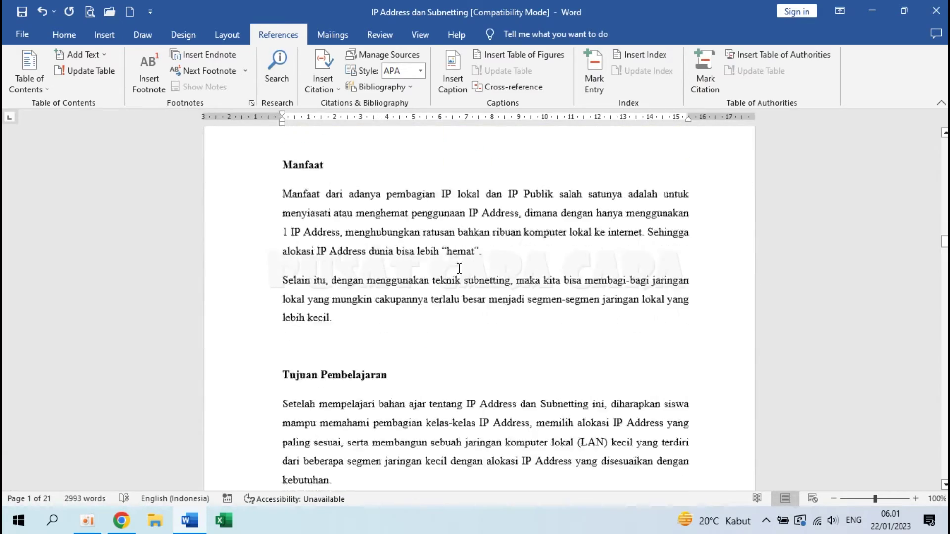
pyautogui.scroll(-15, 459, 269)
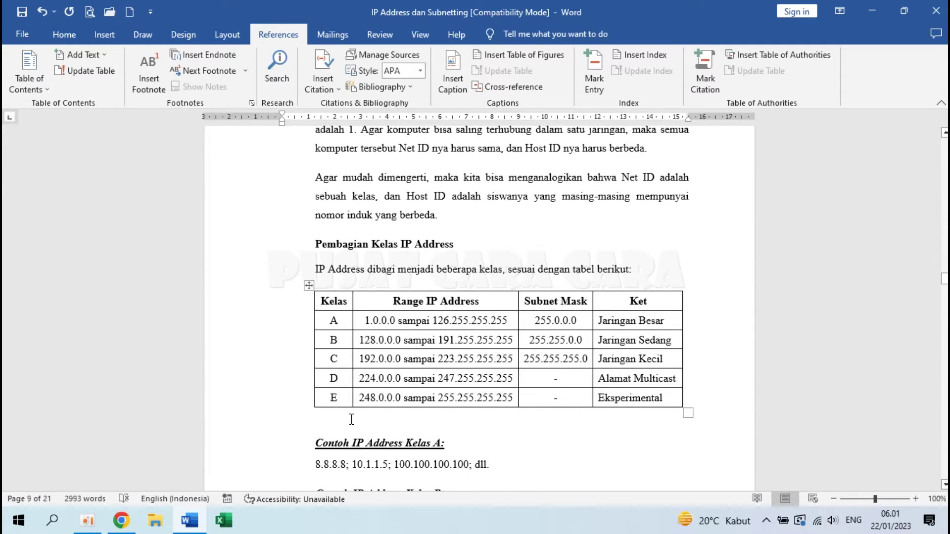
pyautogui.click(321, 417)
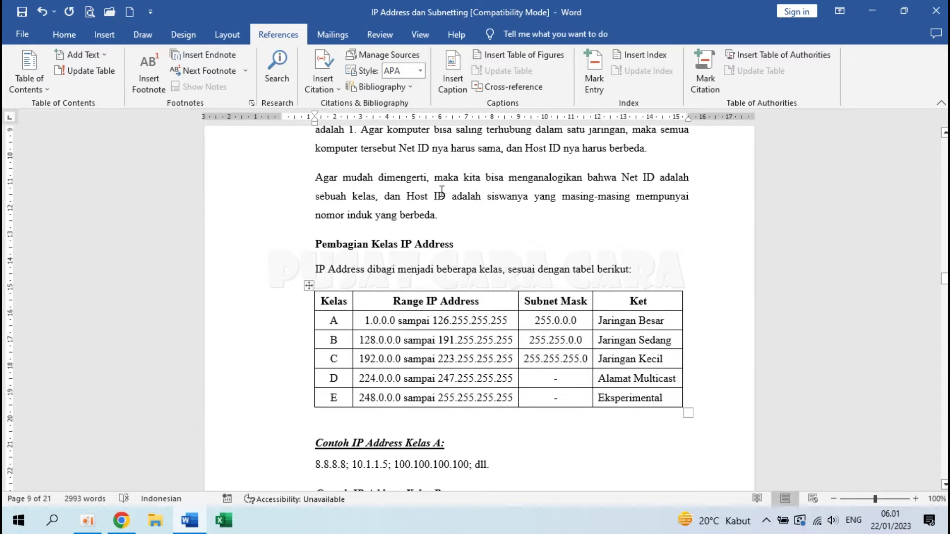
pyautogui.click(461, 88)
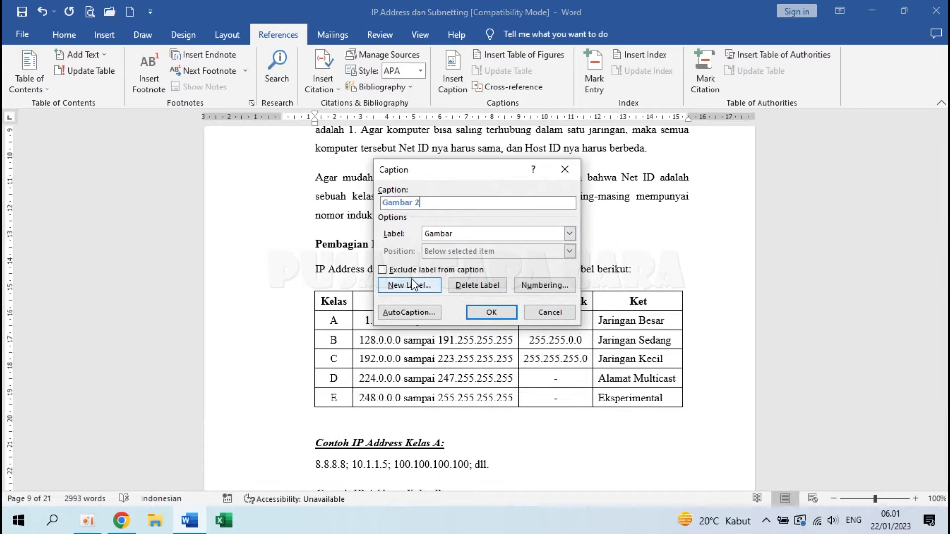
pyautogui.click(455, 240)
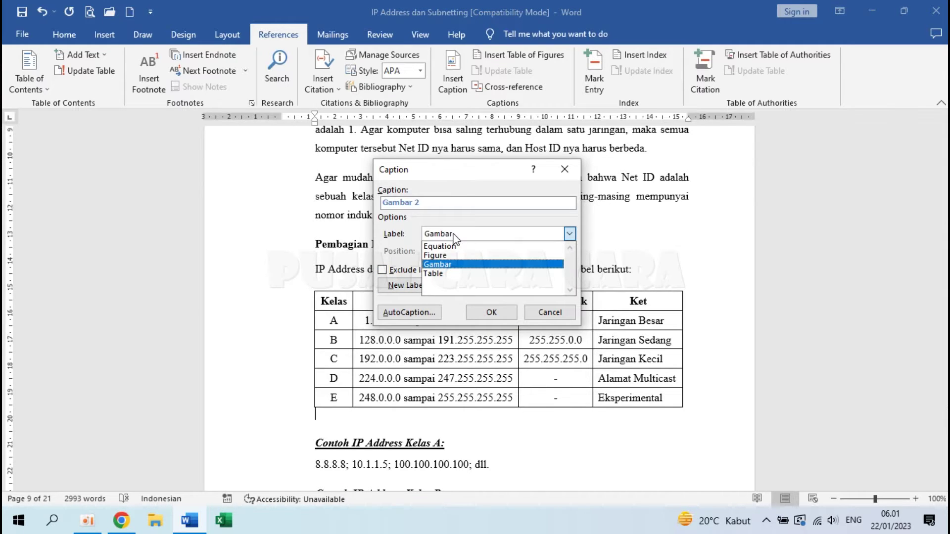
pyautogui.click(454, 235)
pyautogui.click(423, 287)
pyautogui.write('Tabel')
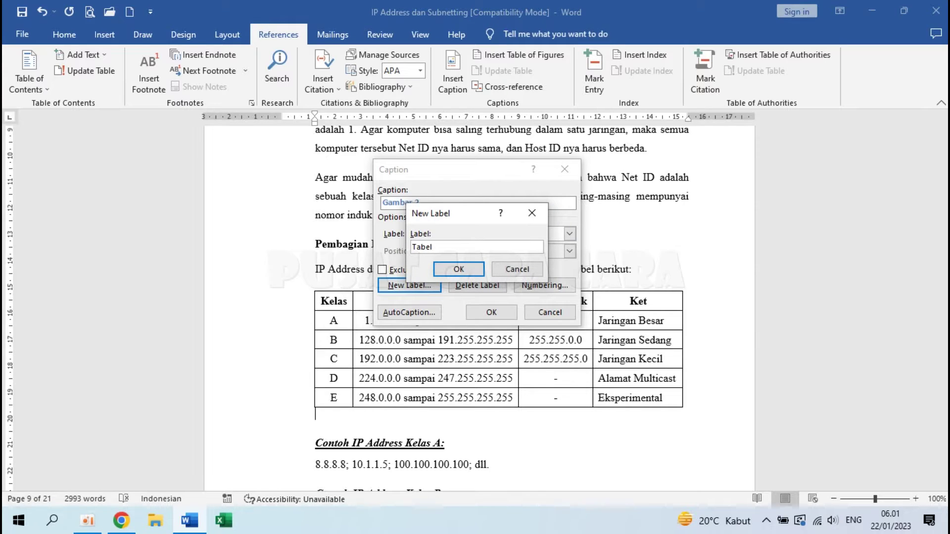
pyautogui.press('Return')
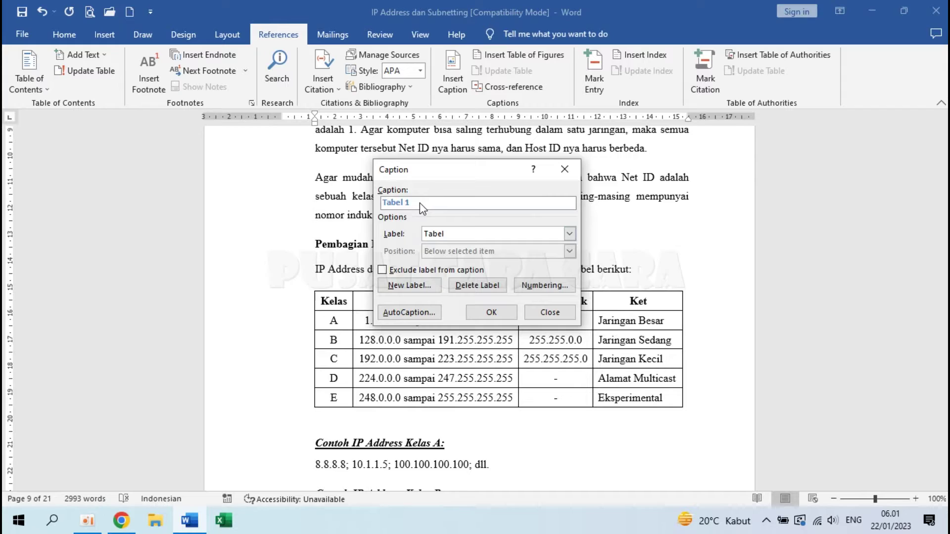
pyautogui.write('- Pembagian Kelas IP Address')
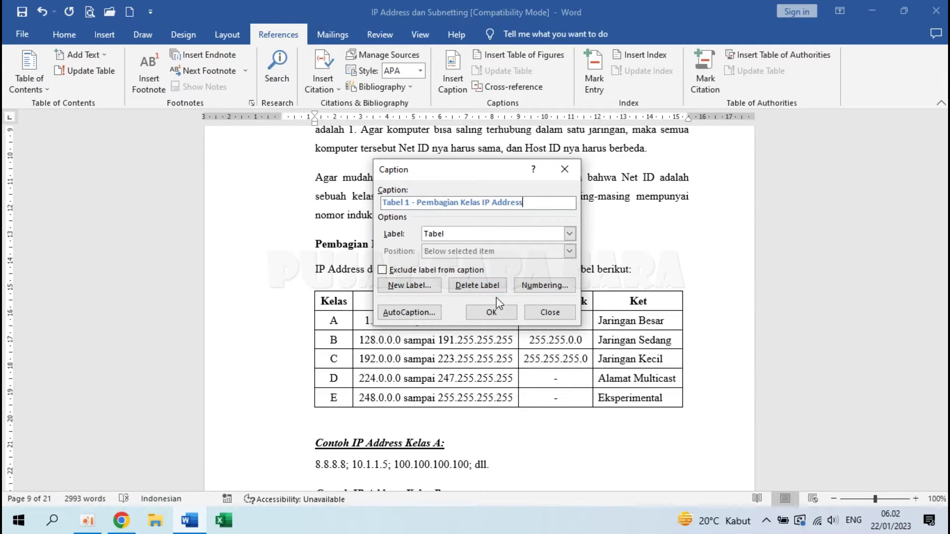
pyautogui.click(495, 308)
# Step: Insert the caption "Tabel 2 - Range IP Address Local/Private" on the empty line below the table of local IP address ranges
pyautogui.scroll(-10, 414, 383)
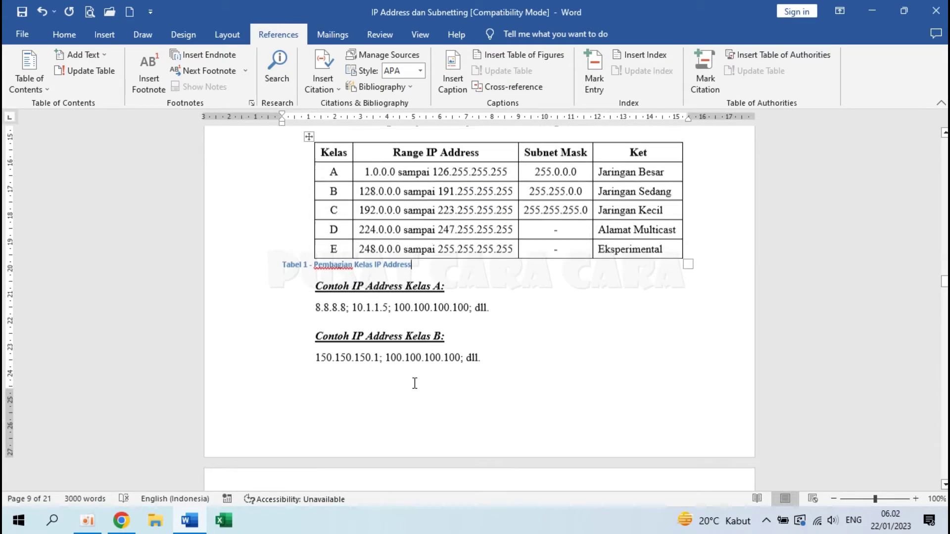
pyautogui.scroll(-3, 414, 382)
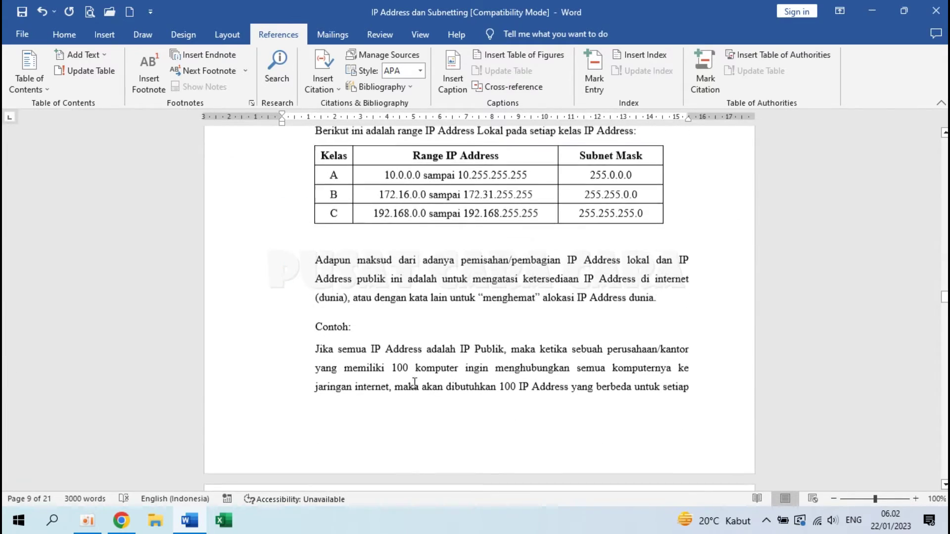
pyautogui.click(332, 252)
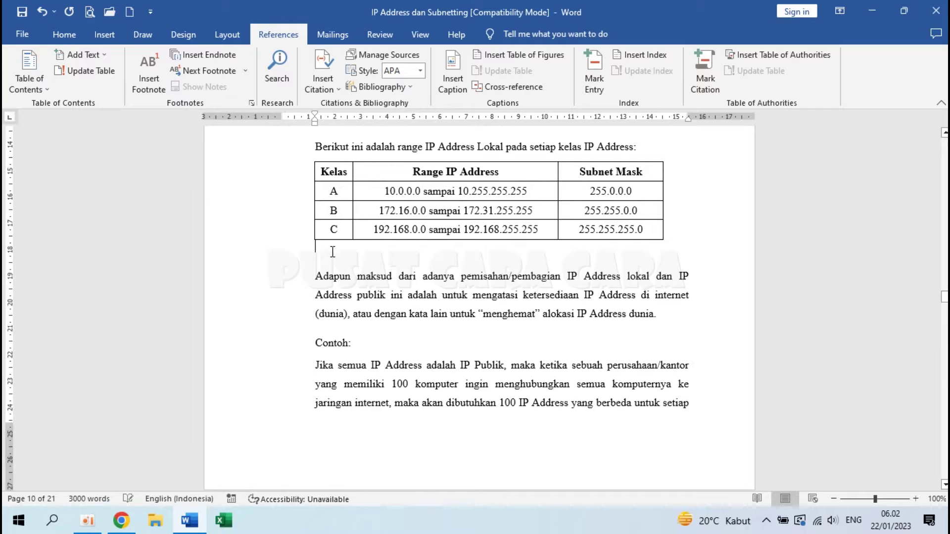
pyautogui.click(452, 64)
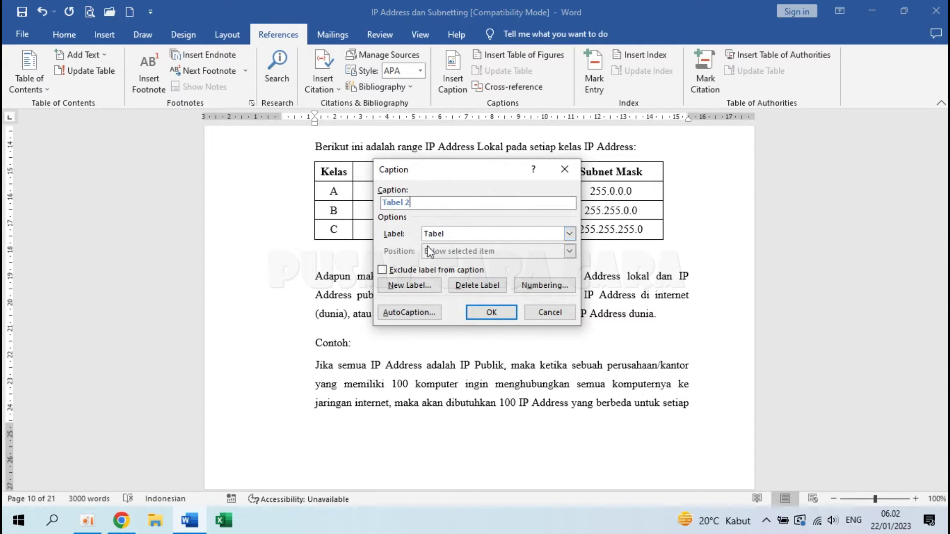
pyautogui.write('- Range IP Address Local/Private')
pyautogui.press('Return')
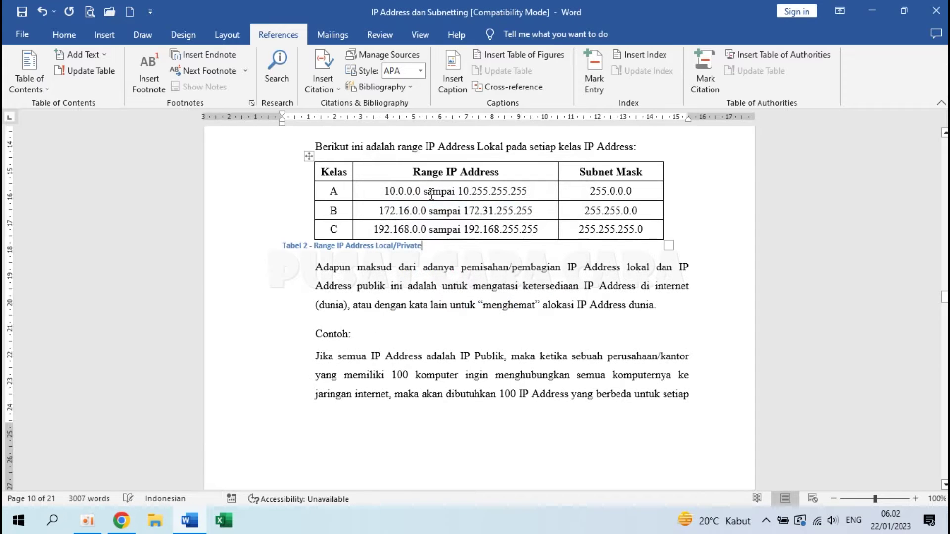
# Step: Insert the caption "Tabel 3 - Tabel Subnet Mask untuk Setiap Kelas IP Address" below the table of binary and decimal subnet masks
pyautogui.scroll(-10, 410, 341)
pyautogui.scroll(-15, 411, 341)
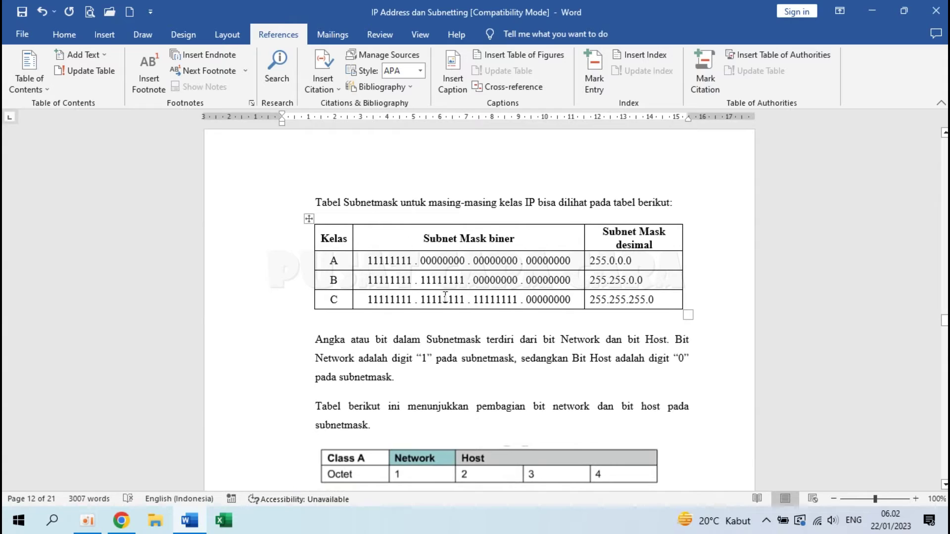
pyautogui.click(324, 320)
pyautogui.click(449, 80)
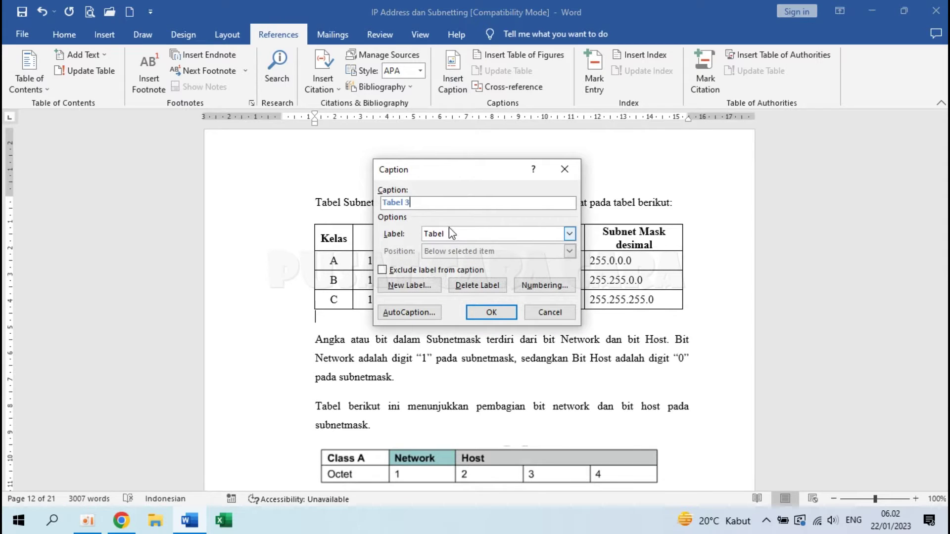
pyautogui.click(424, 202)
pyautogui.write('- Tabel Subnet Mask untuk Setiap')
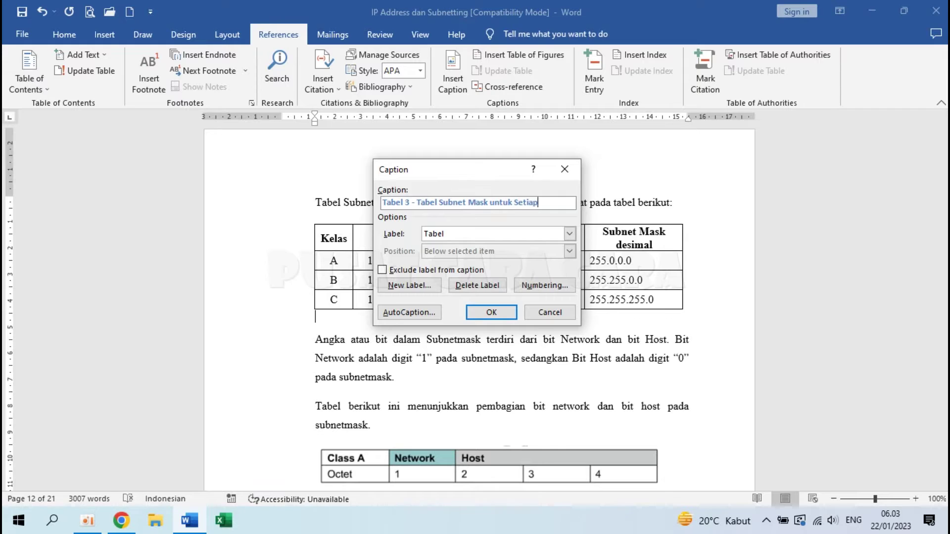
pyautogui.write(' Kelas IP Address')
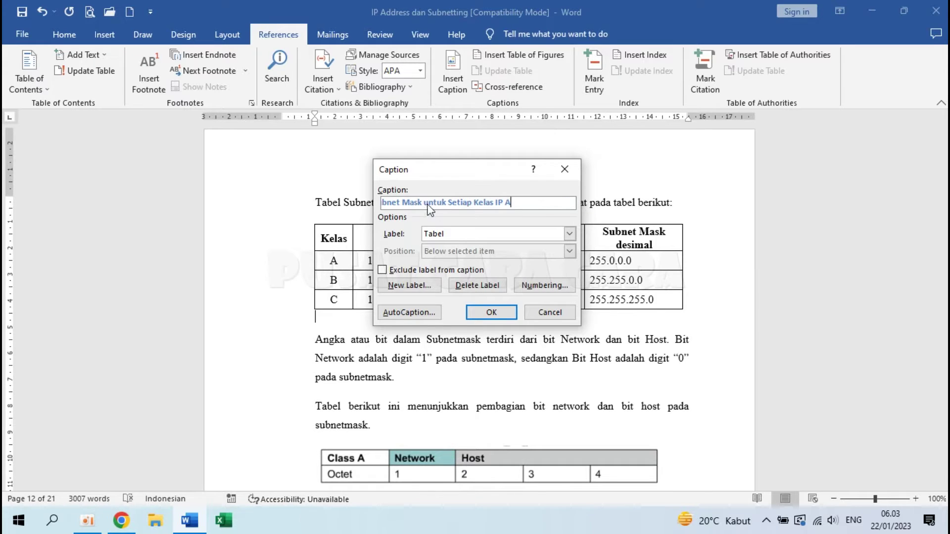
pyautogui.press('Return')
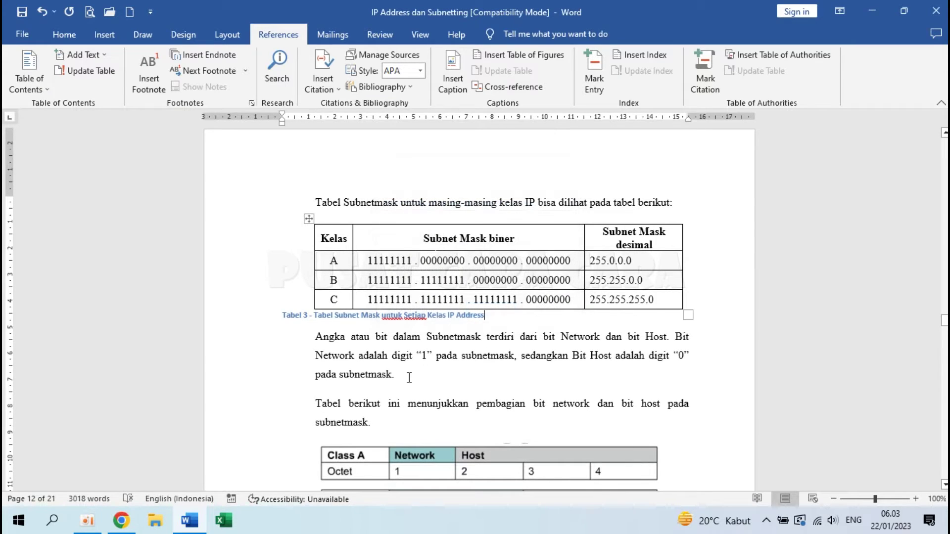
# Step: Add a line below the Class A, B and C octet picture and insert the caption "Tabel 4 - Pembagian Biat Network dan Bit Host" there
pyautogui.scroll(-5, 428, 204)
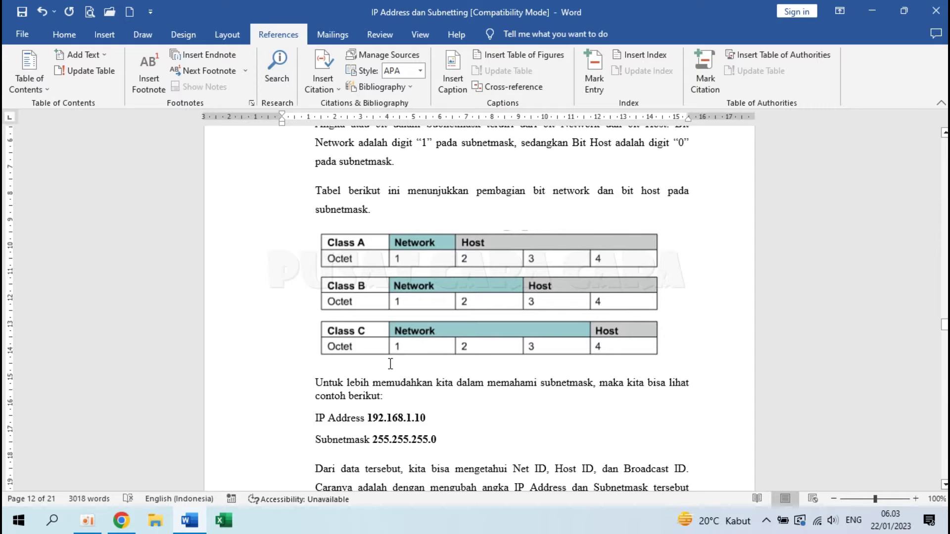
pyautogui.click(322, 370)
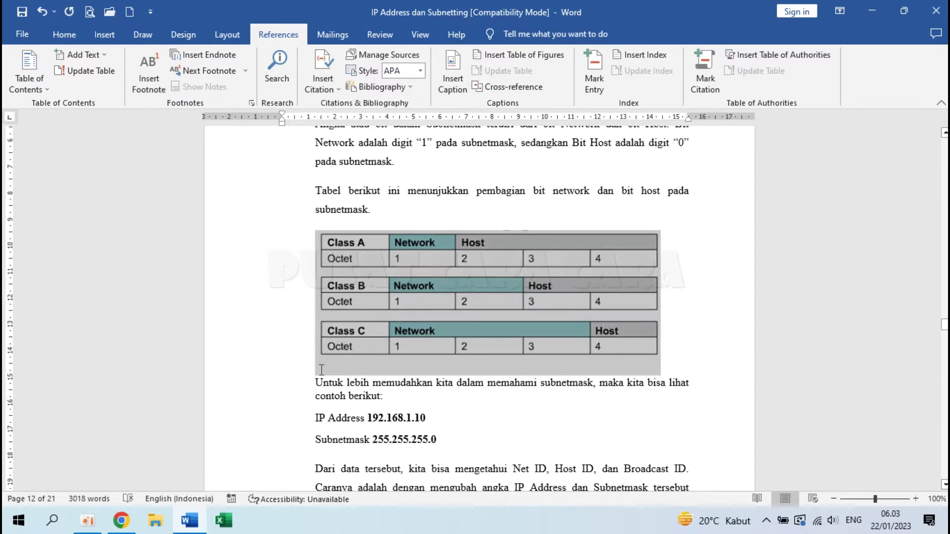
pyautogui.click(687, 359)
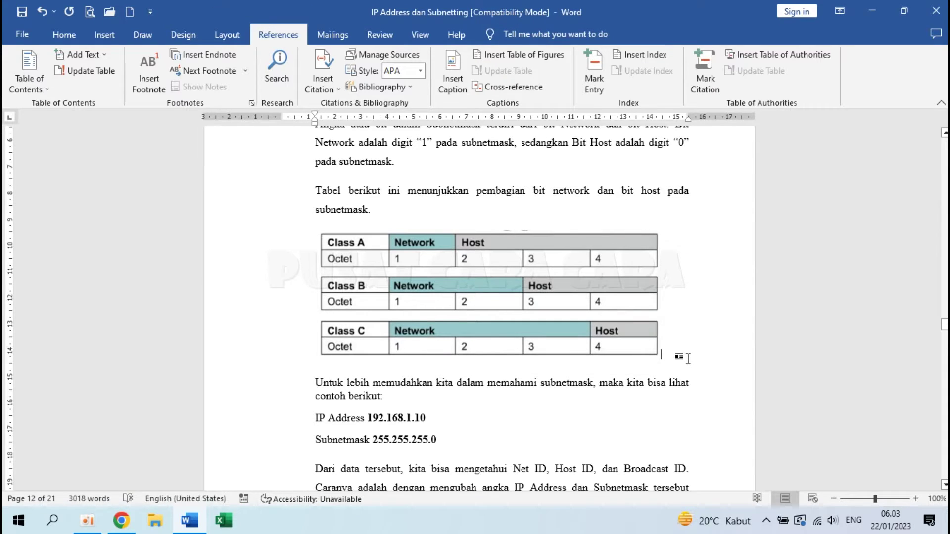
pyautogui.press('Return')
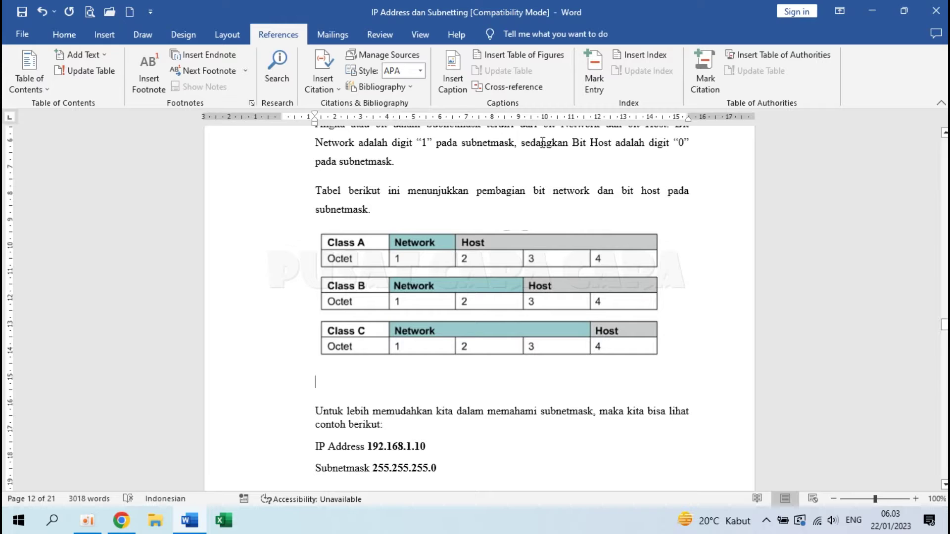
pyautogui.click(453, 77)
pyautogui.write('- ')
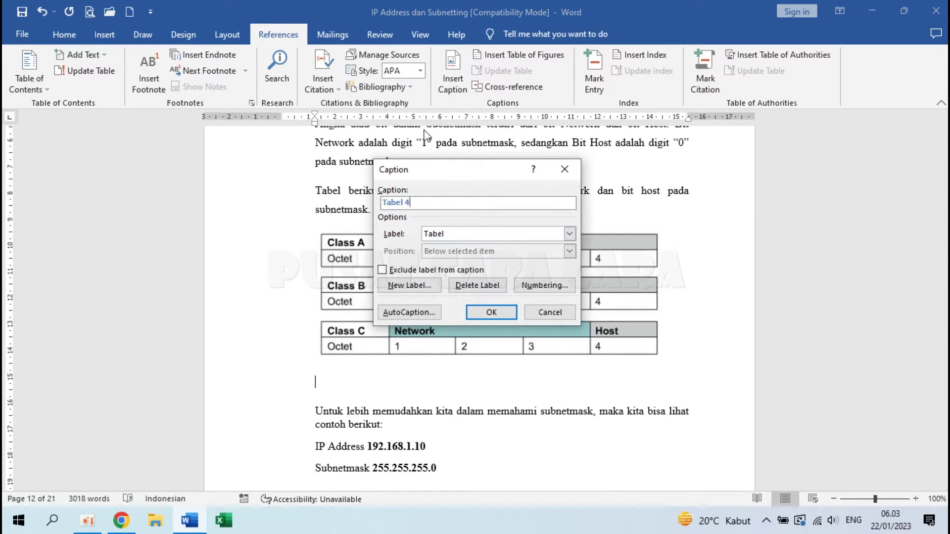
pyautogui.write('Pembagian Biat Ne')
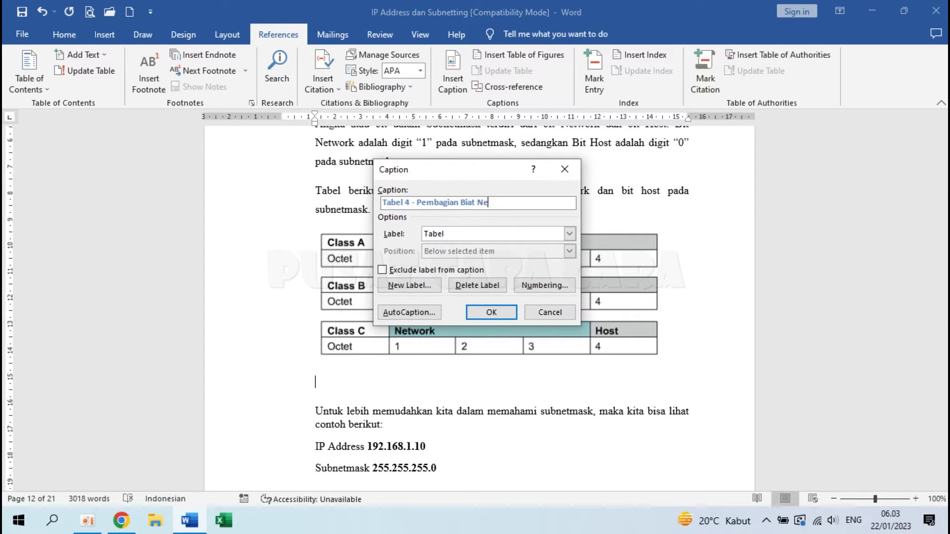
pyautogui.write('twork dan Bit Host')
pyautogui.click(491, 313)
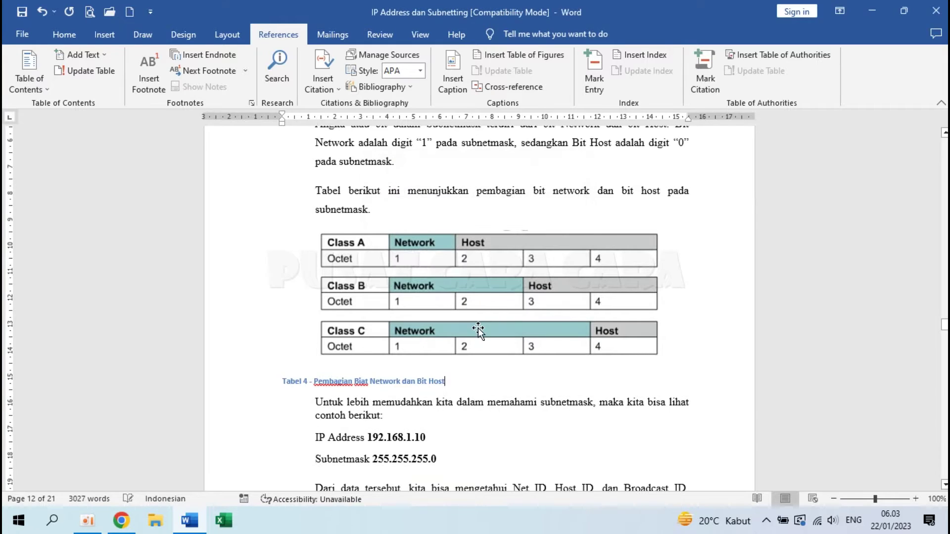
# Step: Add a line before the paragraph following the Tabel Hasil Subnetting table and insert the caption "Tabel 5 - Contoh Hasil Subnetting" below the table
pyautogui.scroll(-15, 480, 384)
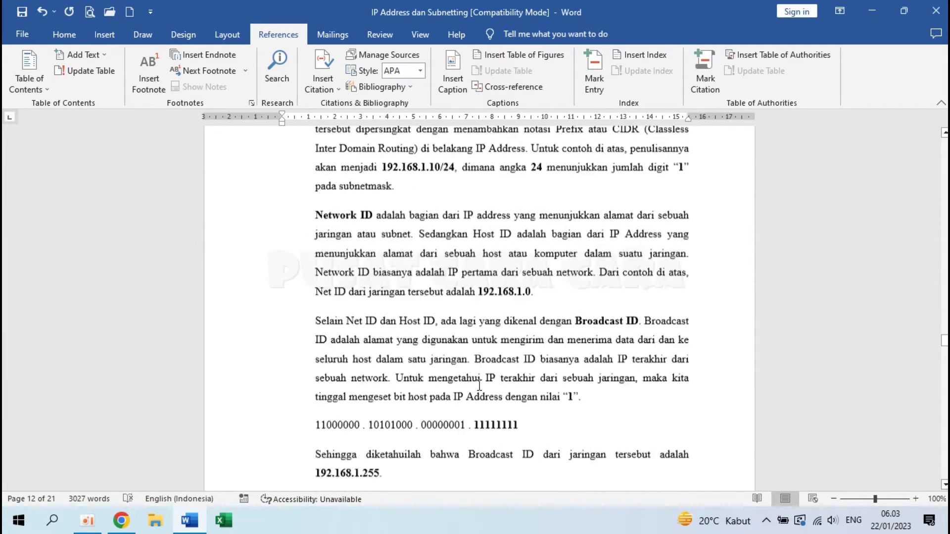
pyautogui.scroll(-20, 480, 385)
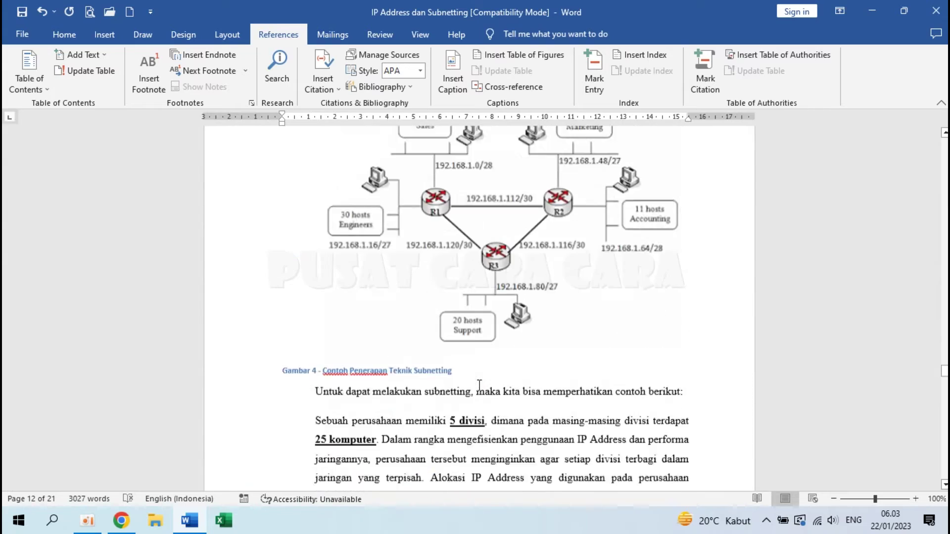
pyautogui.scroll(-15, 479, 385)
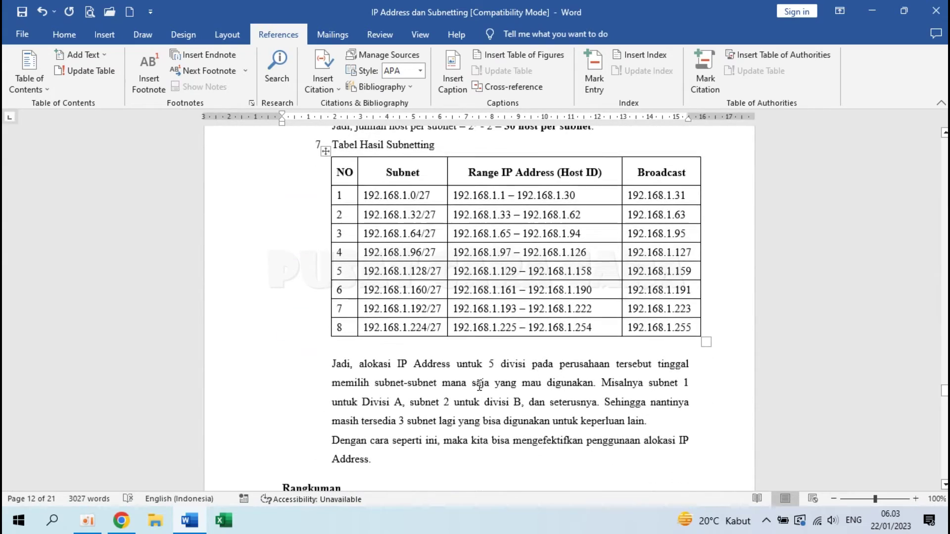
pyautogui.click(341, 355)
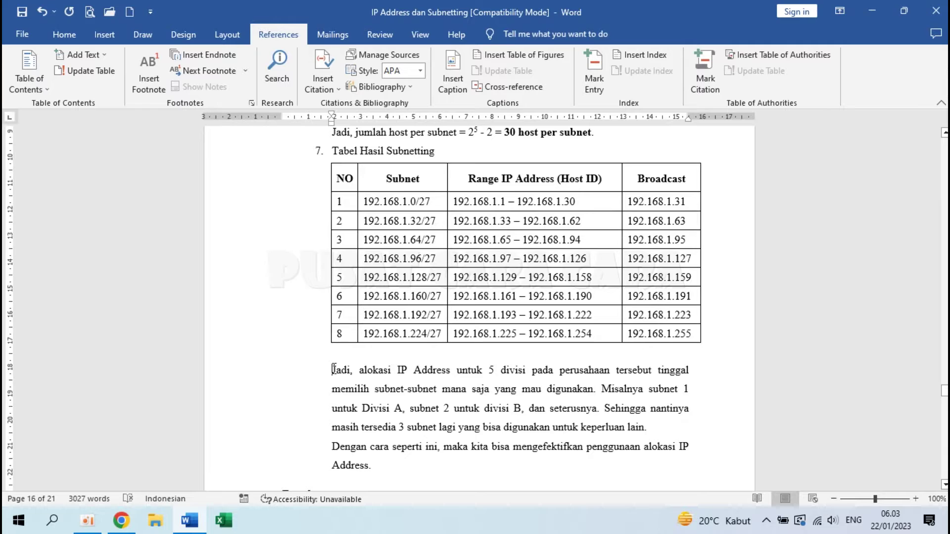
pyautogui.press('Return')
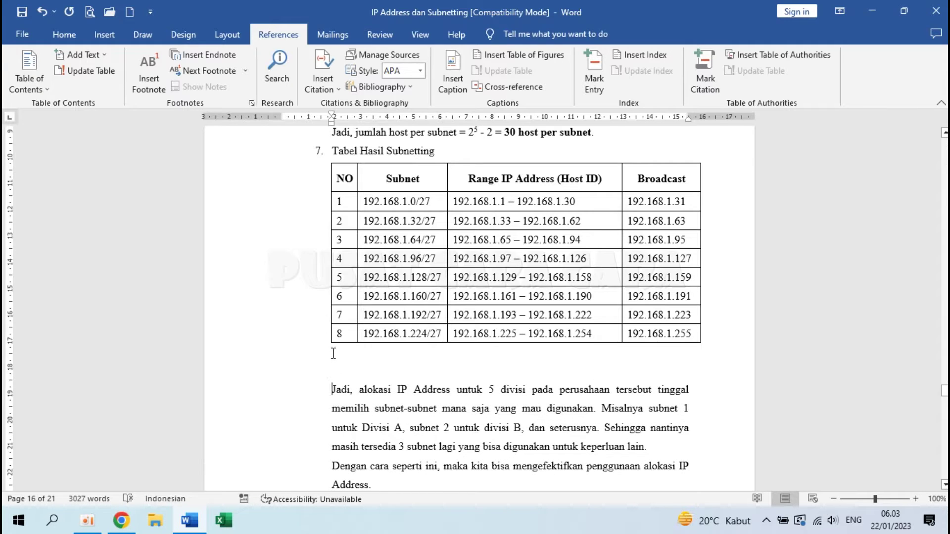
pyautogui.click(459, 57)
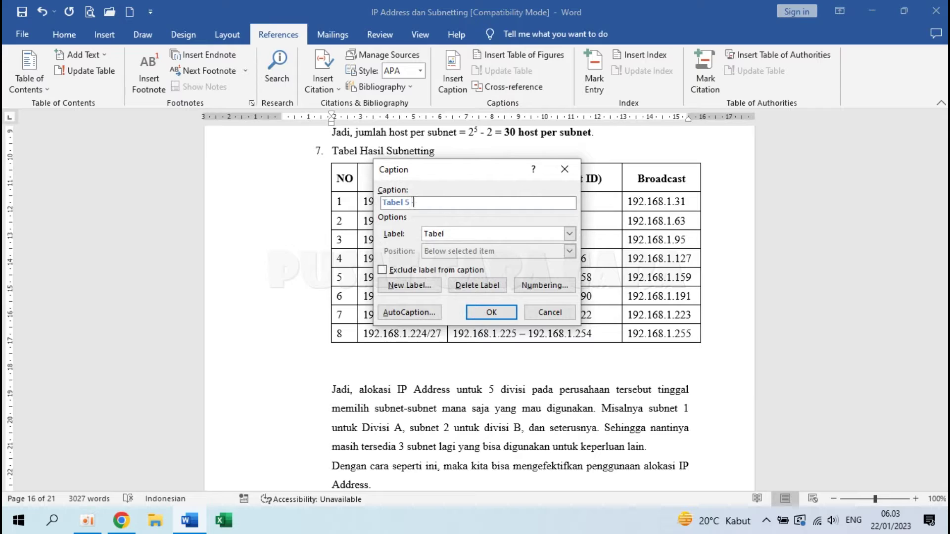
pyautogui.write('- Contoh Hasil Subnetting')
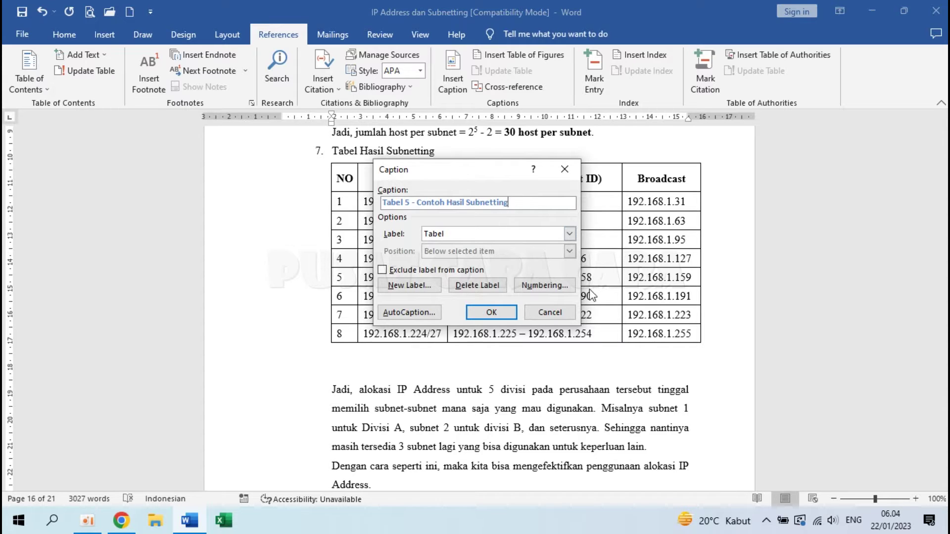
pyautogui.click(491, 312)
# Step: Look through the remaining pages for uncaptioned figures or tables, and return to the caption "Gambar 1 - Peta Konsep"
pyautogui.scroll(-4, 486, 401)
pyautogui.scroll(-15, 485, 401)
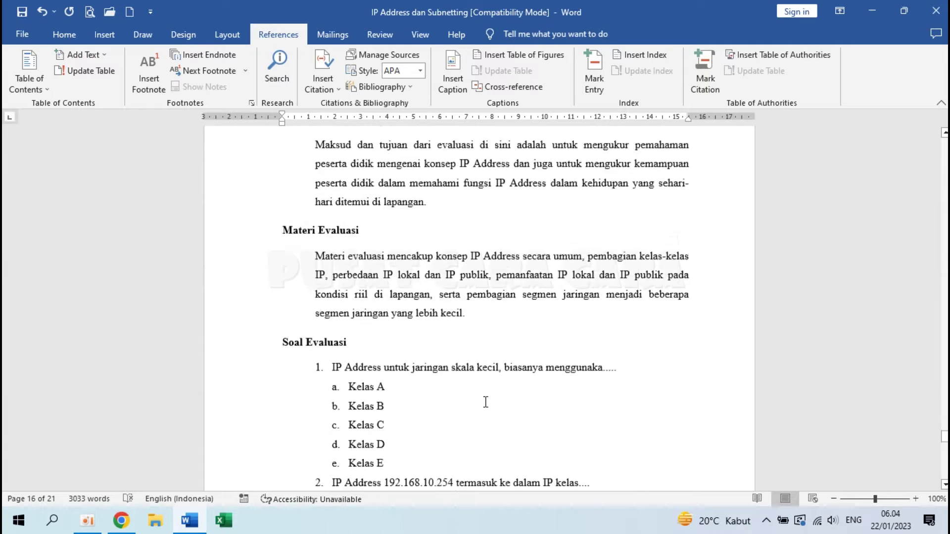
pyautogui.scroll(-12, 486, 401)
pyautogui.hotkey('ctrl', 'Home')
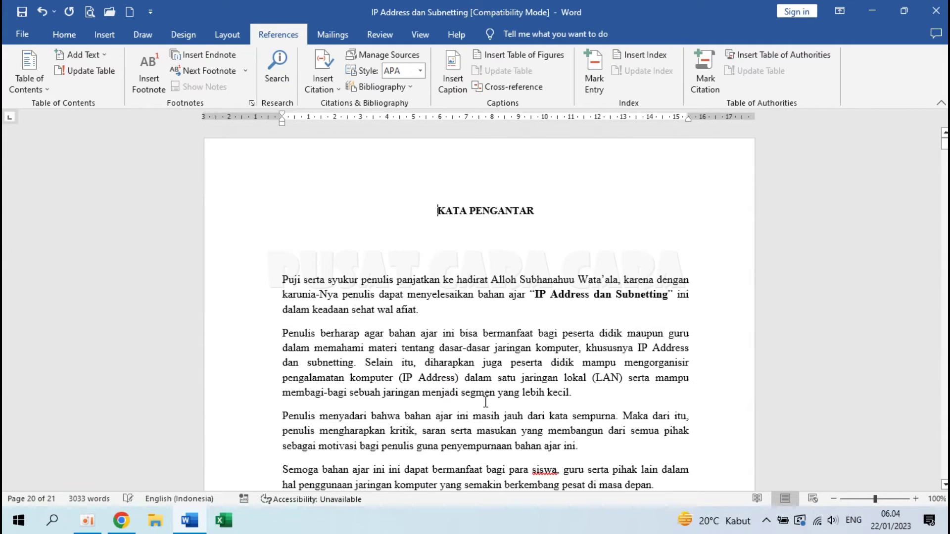
pyautogui.scroll(-10, 486, 402)
pyautogui.scroll(-5, 485, 402)
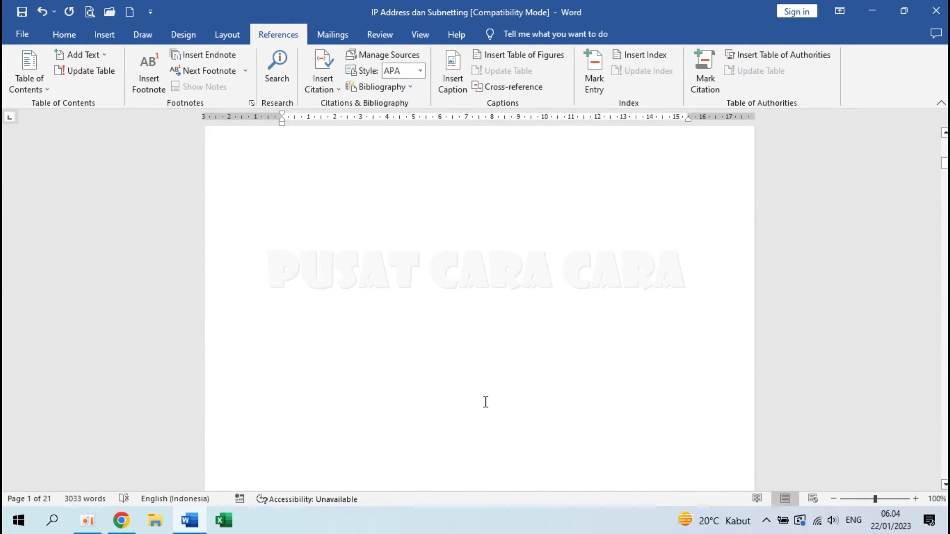
pyautogui.scroll(-12, 485, 401)
pyautogui.scroll(-15, 485, 402)
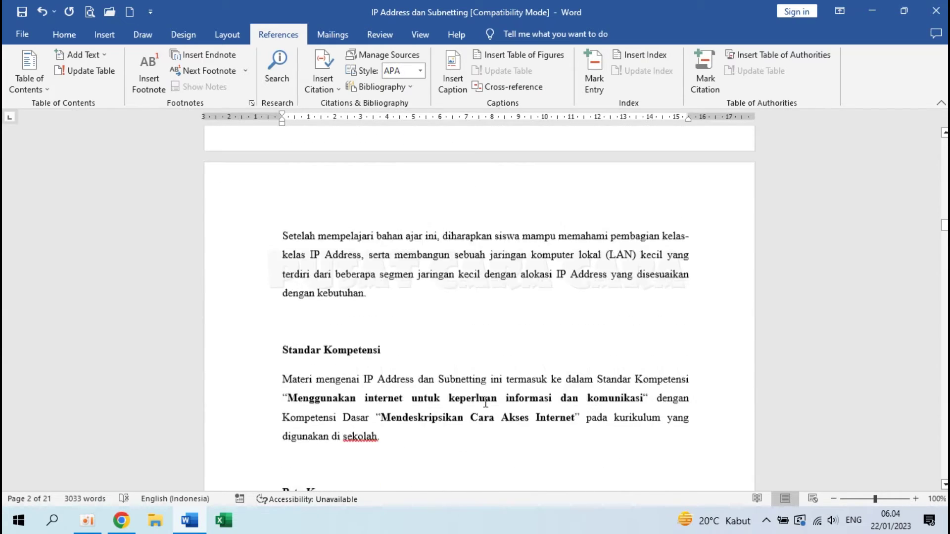
pyautogui.scroll(-6, 486, 401)
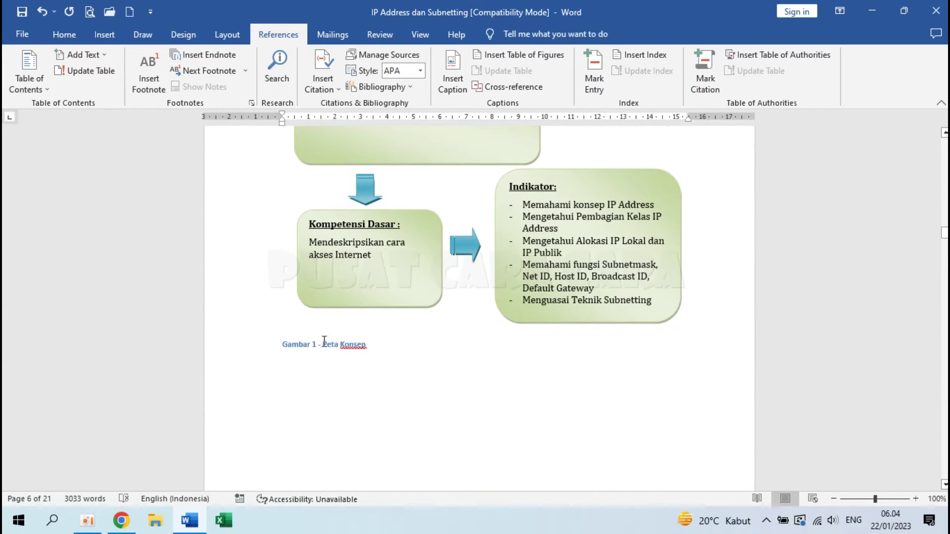
# Step: Set the whole caption "Gambar 1 - Peta Konsep" in Times New Roman at size 11
pyautogui.moveTo(280, 347); pyautogui.dragTo(364, 348)
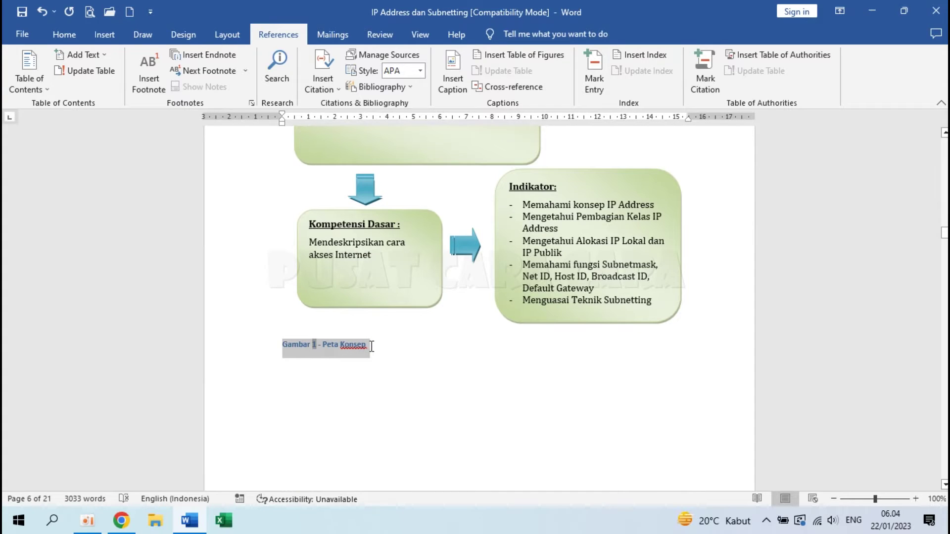
pyautogui.scroll(1, 365, 368)
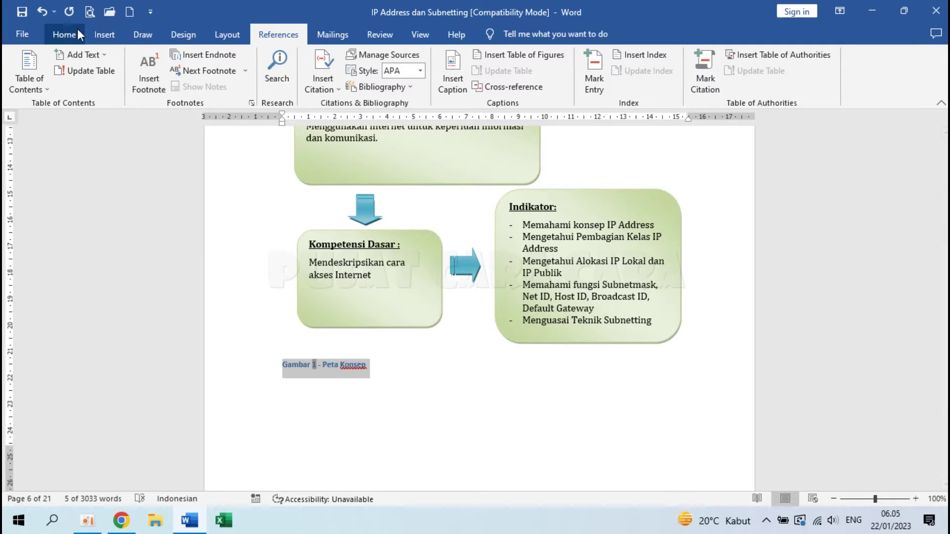
pyautogui.click(64, 35)
pyautogui.scroll(5, 236, 258)
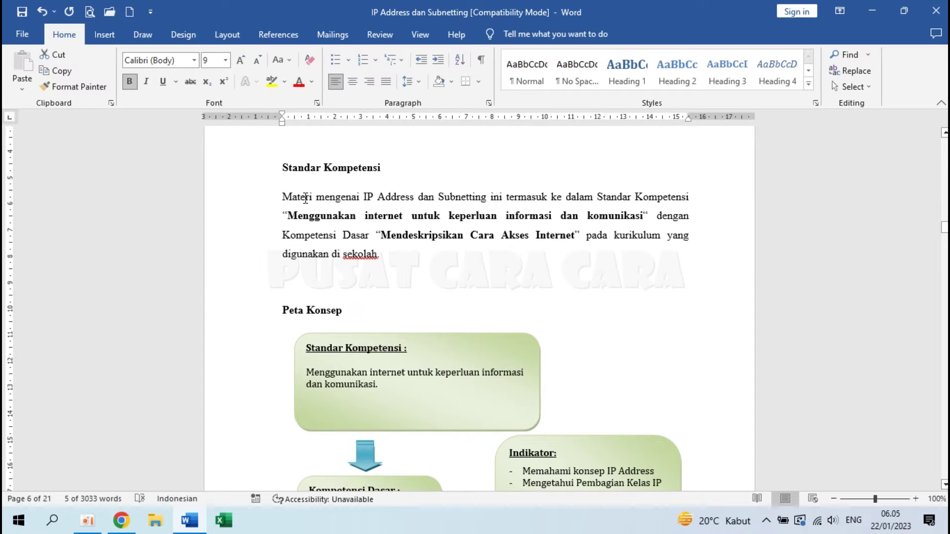
pyautogui.scroll(-7, 299, 341)
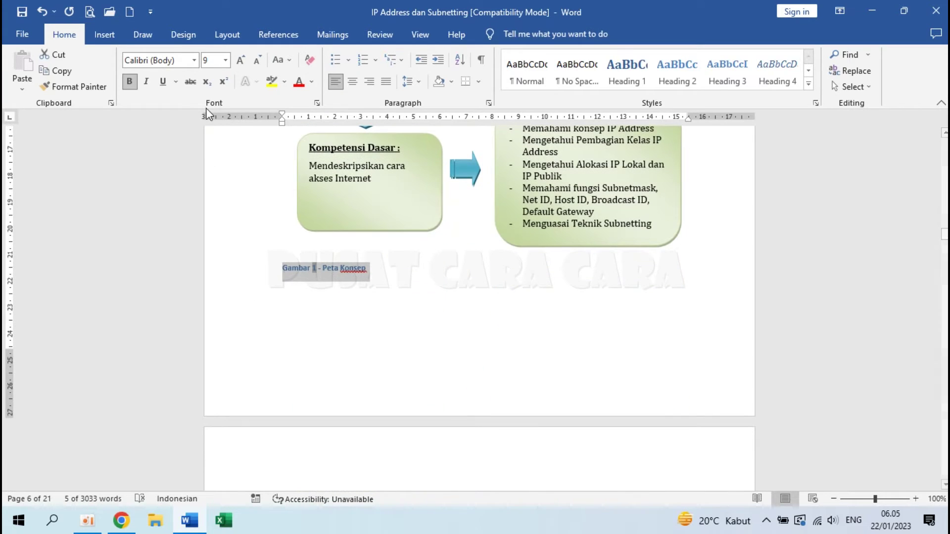
pyautogui.click(190, 65)
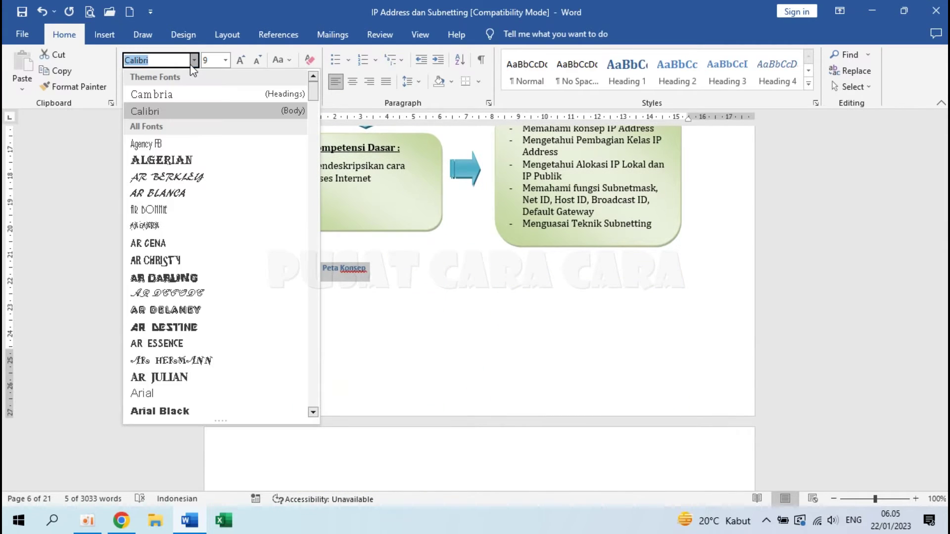
pyautogui.scroll(-2, 197, 221)
pyautogui.scroll(-20, 197, 219)
pyautogui.write('Te')
pyautogui.press('BackSpace')
pyautogui.press('BackSpace')
pyautogui.press('BackSpace')
pyautogui.write('Times New Roma')
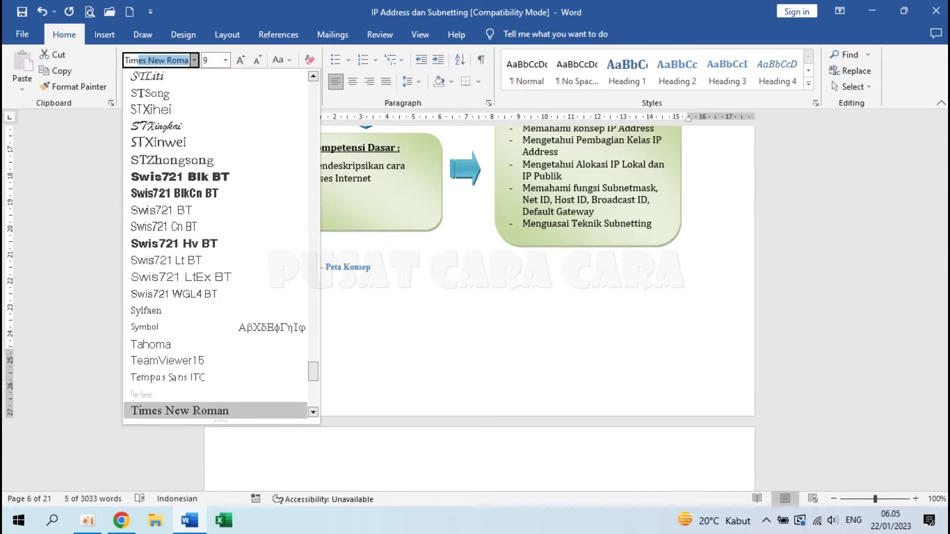
pyautogui.click(173, 411)
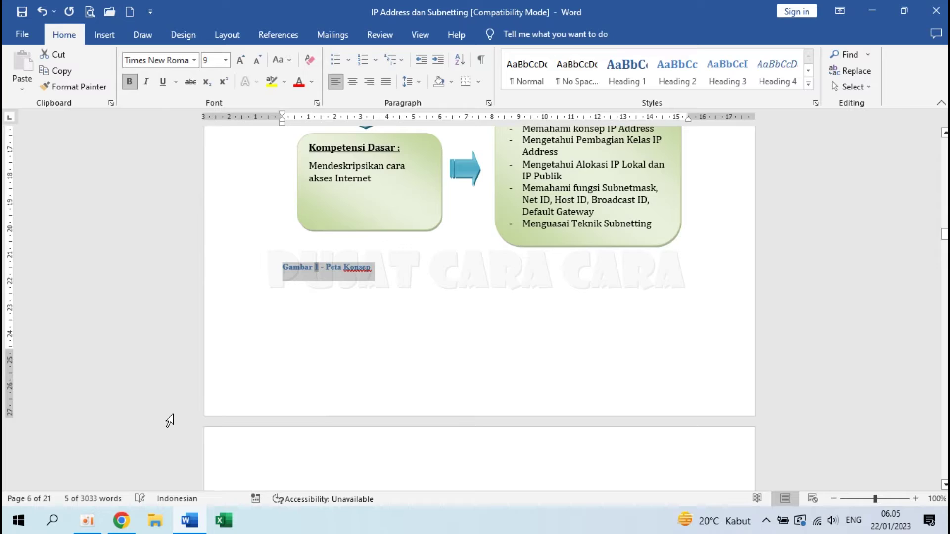
pyautogui.click(226, 64)
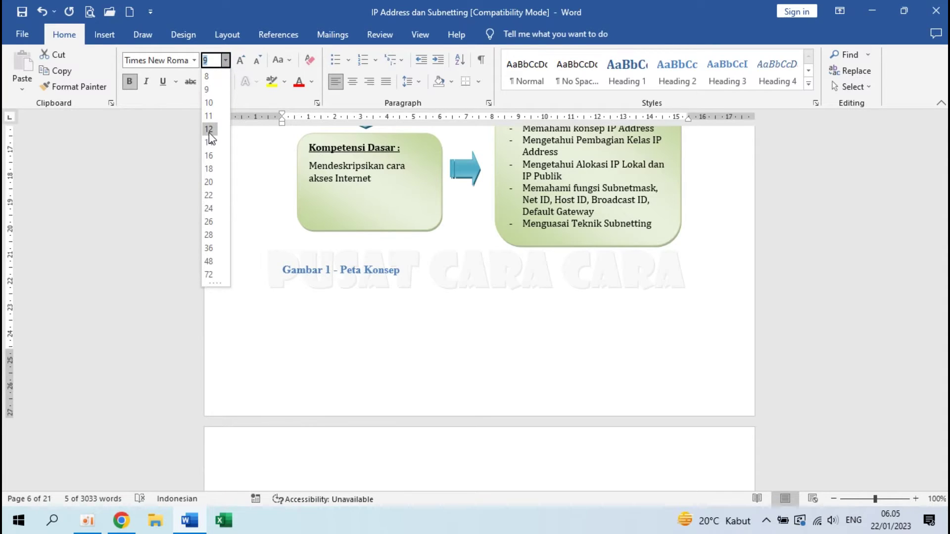
pyautogui.click(207, 118)
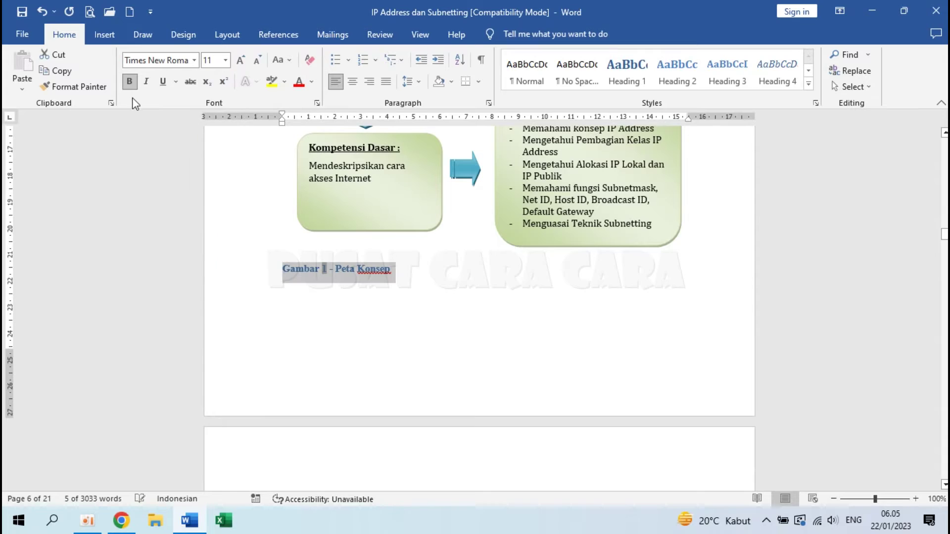
# Step: Give the caption "Gambar 1 - Peta Konsep" the Automatic font colour and centre it
pyautogui.click(313, 83)
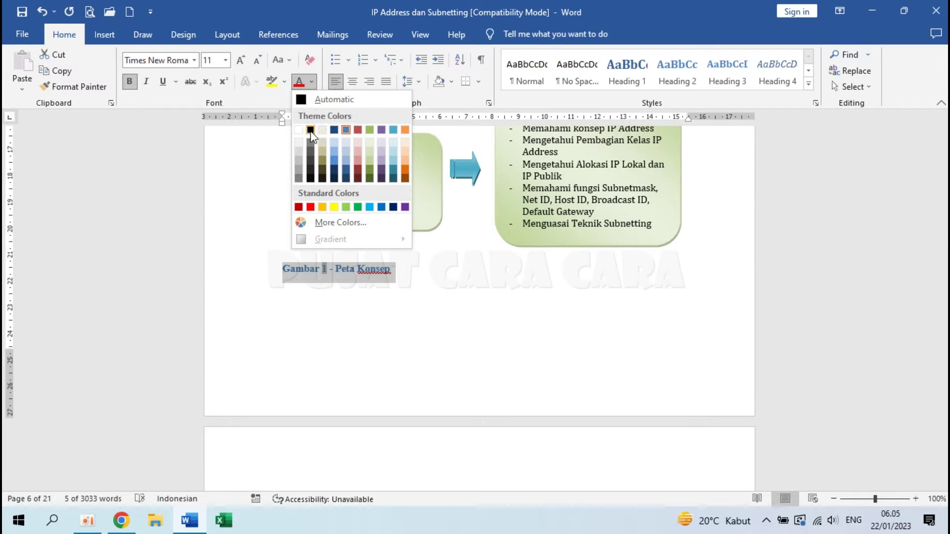
pyautogui.click(328, 99)
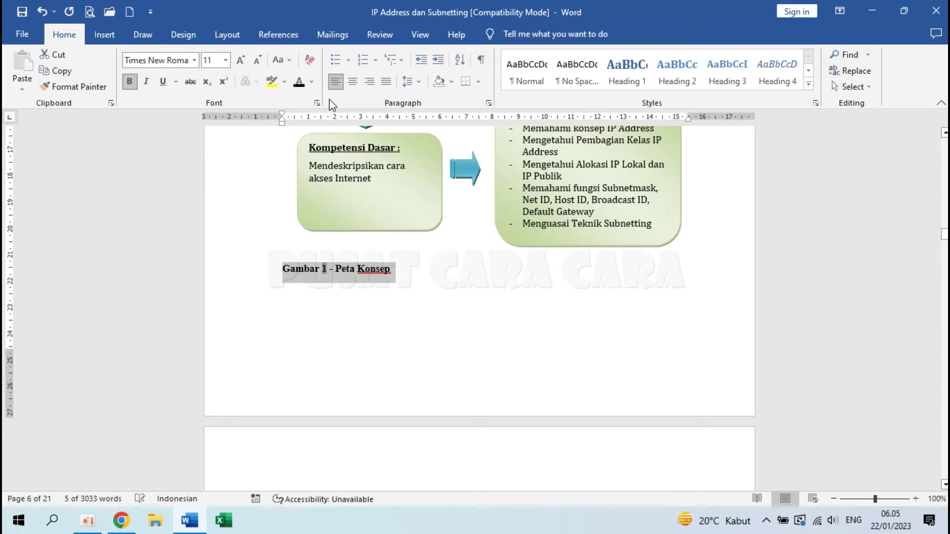
pyautogui.click(353, 82)
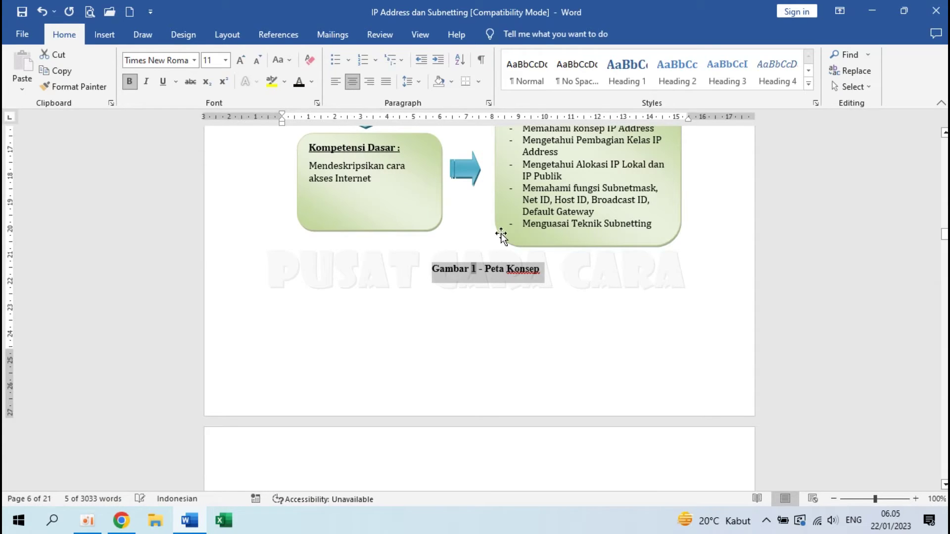
pyautogui.click(497, 269)
pyautogui.scroll(2, 491, 338)
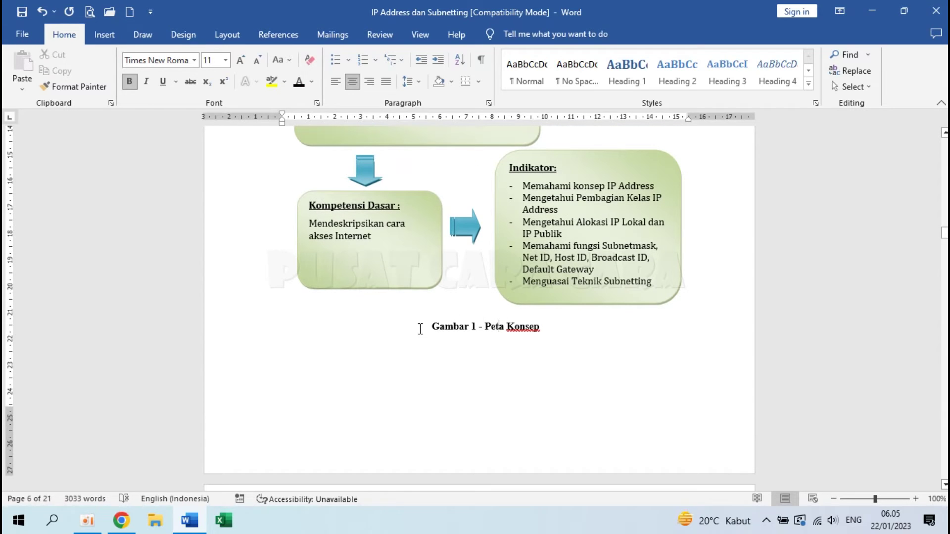
# Step: Copy the formatting of the Gambar 1 caption onto the caption "Tabel 1 - Pembagian Kelas IP Address" with Format Painter
pyautogui.click(469, 326)
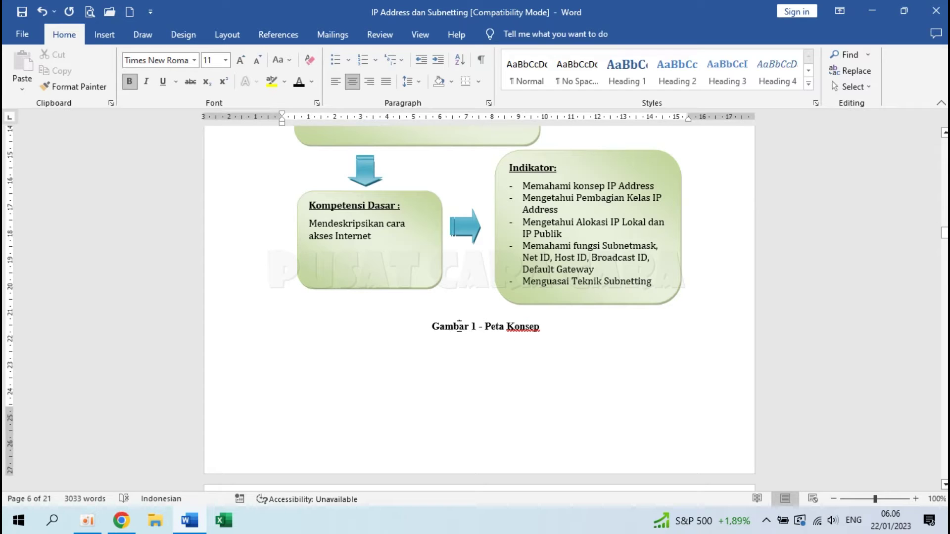
pyautogui.click(76, 87)
pyautogui.scroll(-6, 357, 325)
pyautogui.scroll(-20, 356, 325)
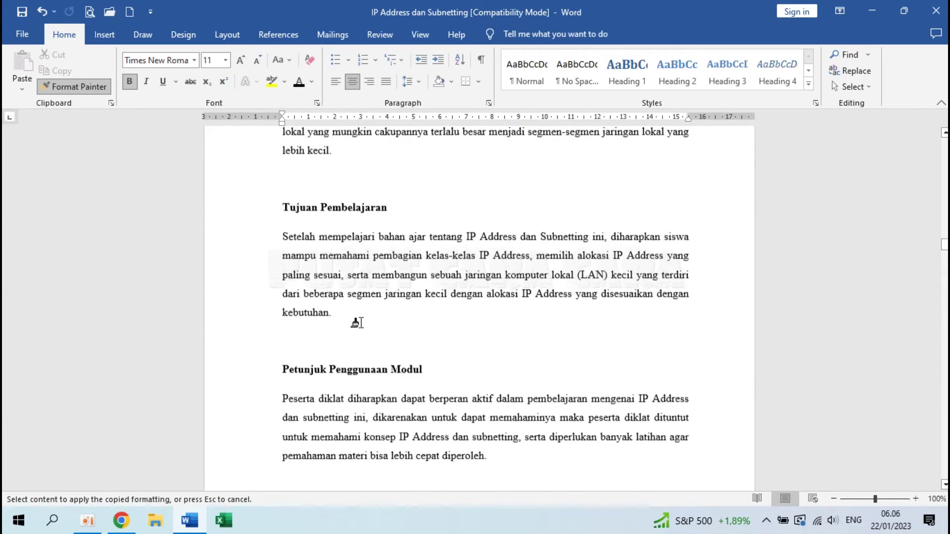
pyautogui.scroll(-20, 356, 324)
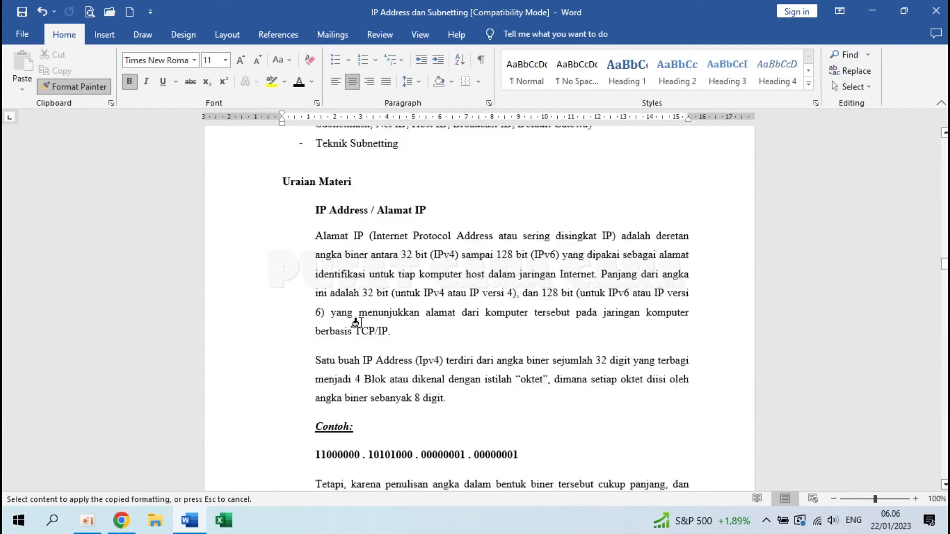
pyautogui.scroll(-10, 357, 324)
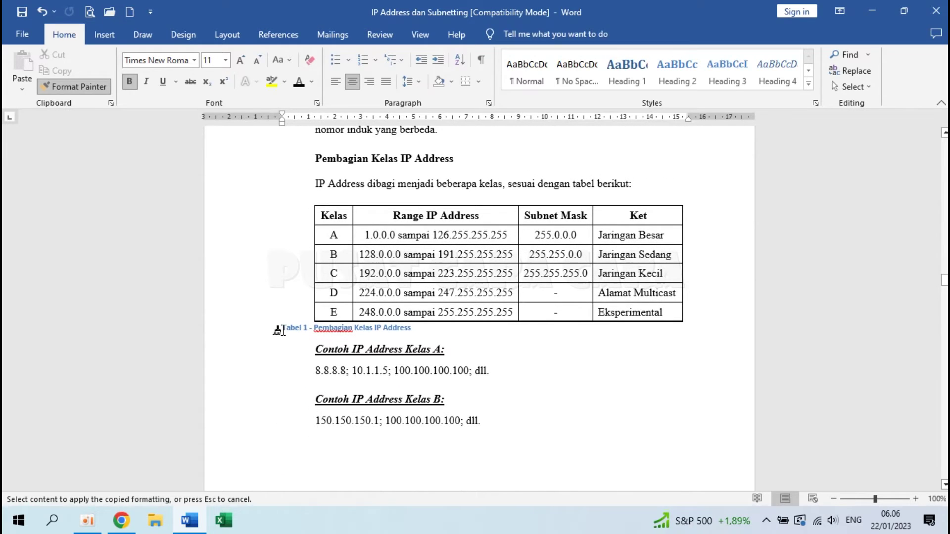
pyautogui.moveTo(282, 330); pyautogui.dragTo(417, 328)
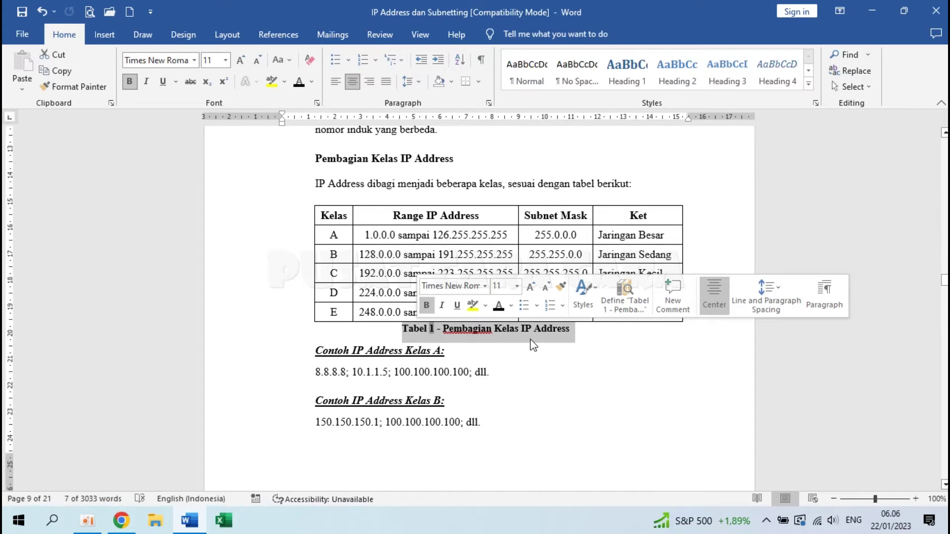
# Step: Copy the Tabel 1 caption's formatting onto the caption "Tabel 2 - Range IP Address Local/Private" with Format Painter
pyautogui.click(76, 85)
pyautogui.scroll(-5, 248, 186)
pyautogui.scroll(5, 394, 352)
pyautogui.scroll(-7, 291, 333)
pyautogui.scroll(-7, 296, 335)
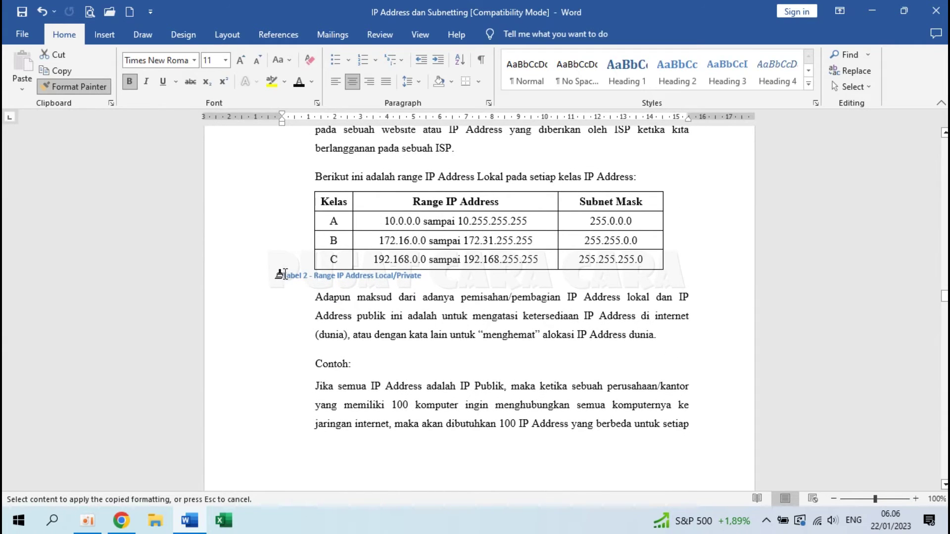
pyautogui.moveTo(284, 276); pyautogui.dragTo(423, 275)
# Step: Apply the Tabel 2 caption's formatting to the caption "Gambar 2 - Skema Topologi Jaringan" with Format Painter
pyautogui.click(79, 87)
pyautogui.scroll(-10, 359, 332)
pyautogui.scroll(-3, 360, 335)
pyautogui.moveTo(278, 336); pyautogui.dragTo(418, 335)
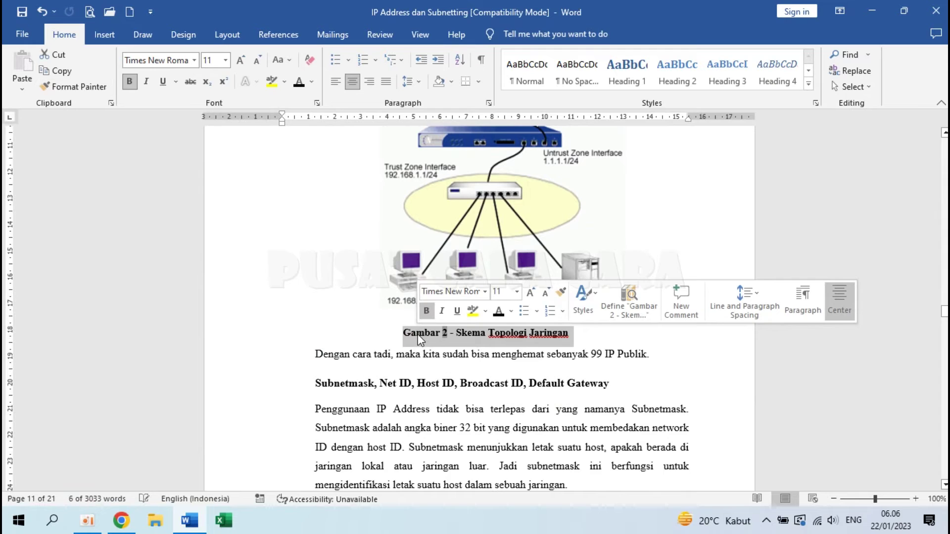
# Step: Copy the Gambar 2 caption's formatting onto the Tabel 3 caption, and from there onto "Tabel 4 - Pembagian Biat Network dan Bit Host"
pyautogui.click(96, 90)
pyautogui.scroll(-10, 280, 272)
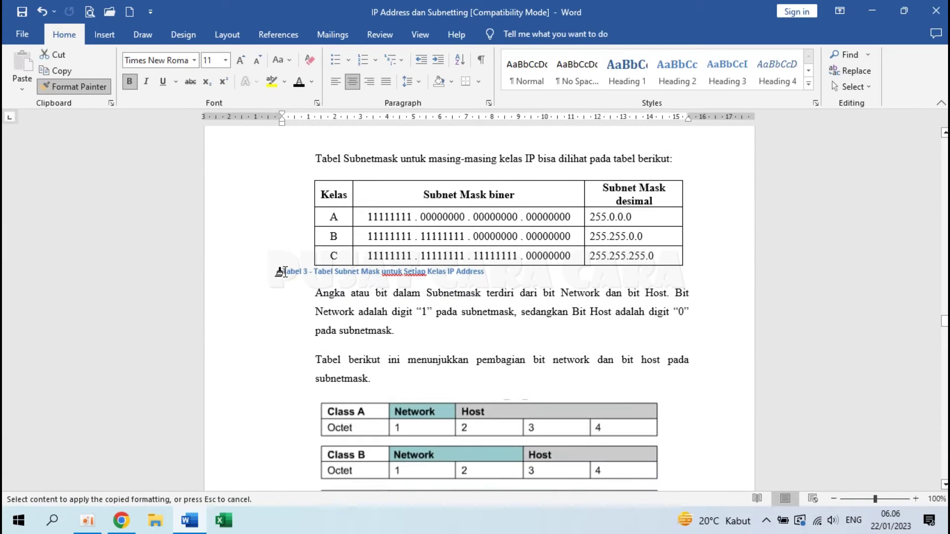
pyautogui.moveTo(282, 271)
pyautogui.mouseDown()
pyautogui.moveTo(485, 259)
pyautogui.moveTo(505, 273)
pyautogui.mouseUp()
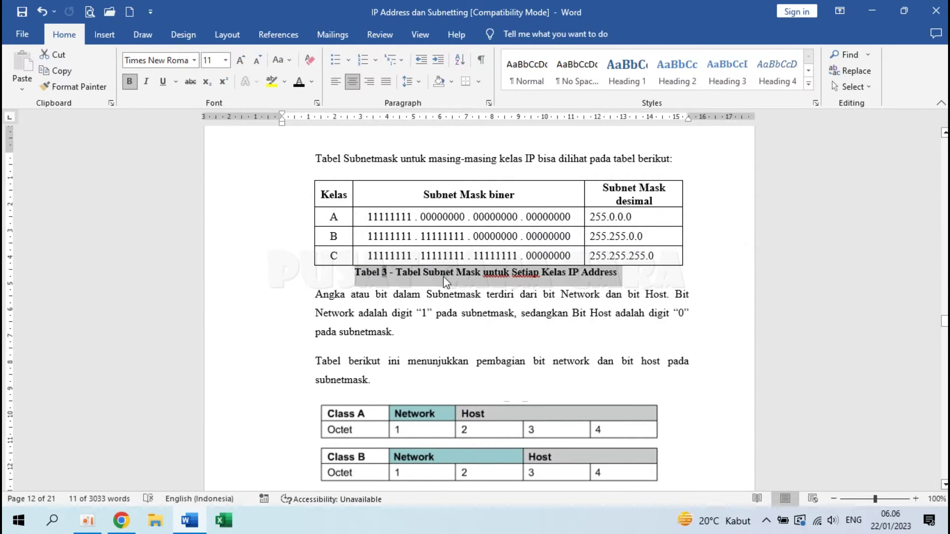
pyautogui.click(75, 87)
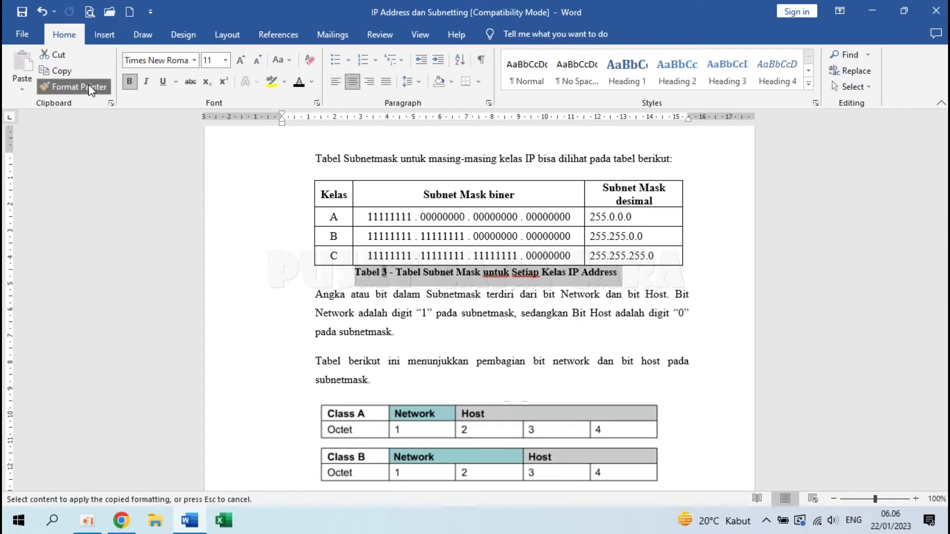
pyautogui.scroll(-8, 406, 331)
pyautogui.moveTo(281, 300); pyautogui.dragTo(456, 301)
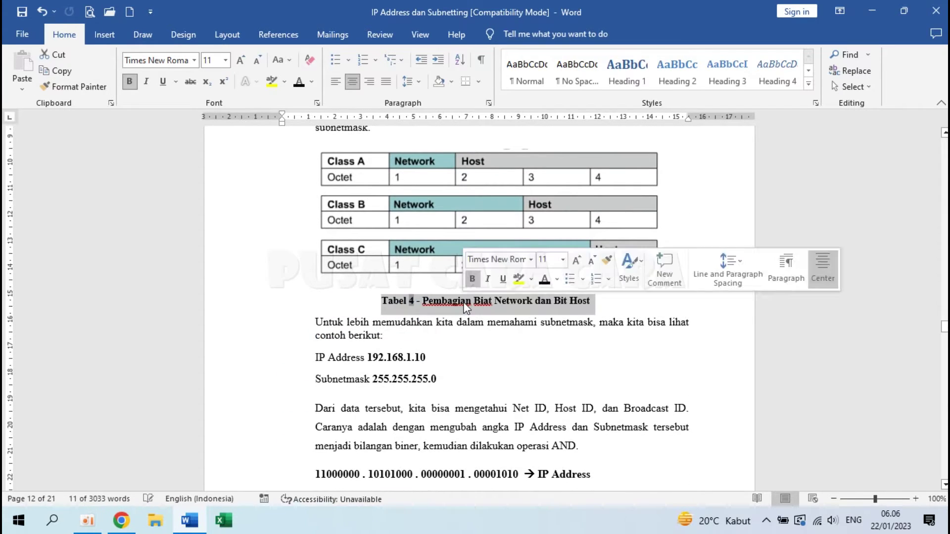
# Step: Copy the Tabel 4 caption's formatting onto the caption "Gambar 3 - Penggunaan Default Gateway" with Format Painter
pyautogui.click(82, 83)
pyautogui.scroll(-20, 428, 320)
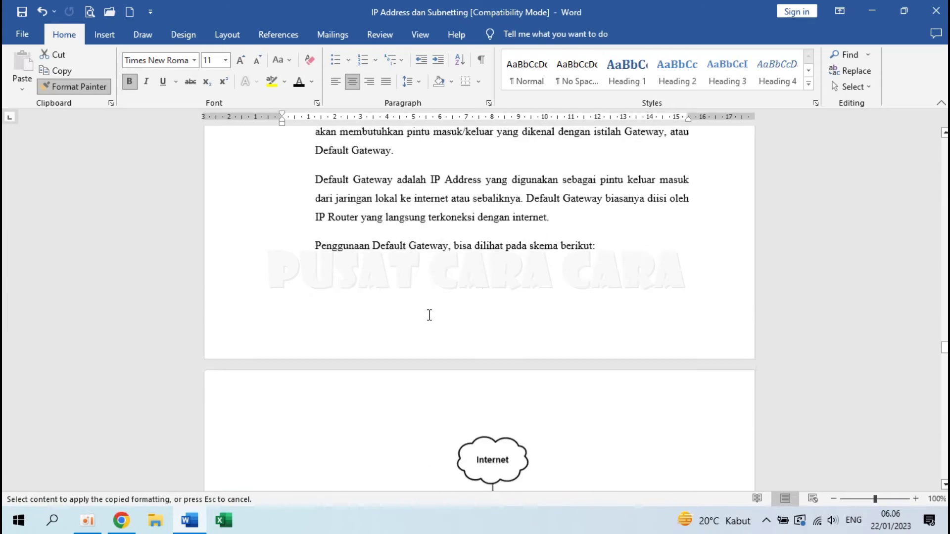
pyautogui.scroll(-3, 428, 320)
pyautogui.moveTo(282, 285); pyautogui.dragTo(430, 285)
# Step: Apply the Gambar 3 caption's formatting to the caption "Gambar 4 - Contoh Penerapan Teknik Subnetting" with Format Painter
pyautogui.click(85, 84)
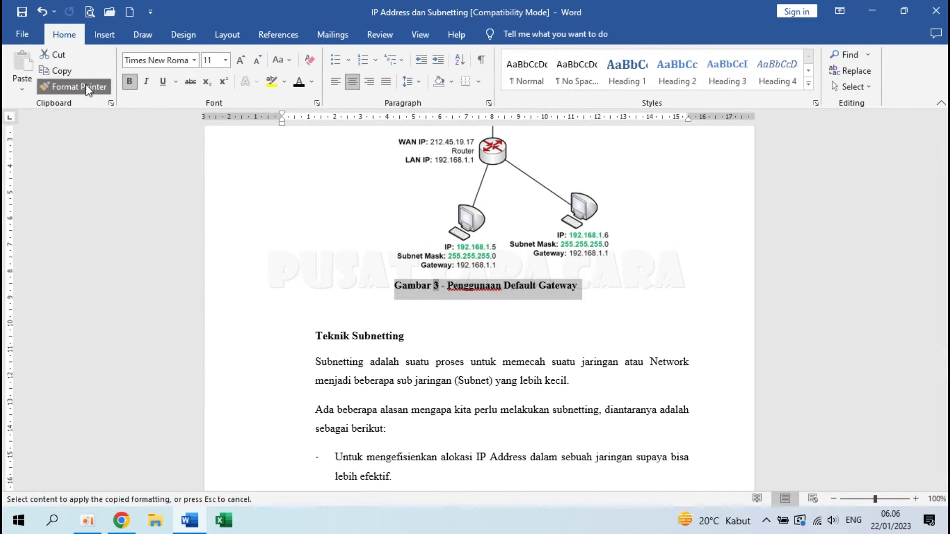
pyautogui.scroll(-1, 313, 290)
pyautogui.scroll(-15, 313, 291)
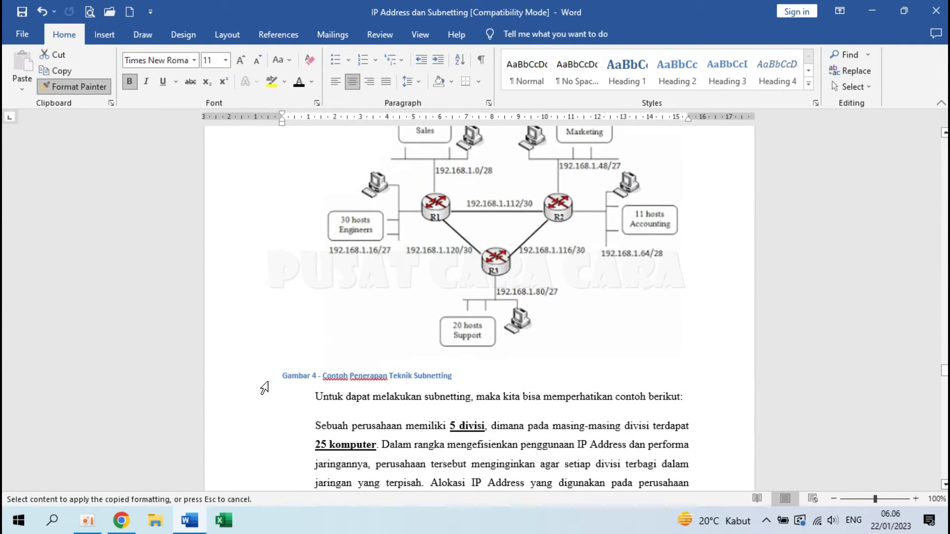
pyautogui.moveTo(282, 376); pyautogui.dragTo(453, 376)
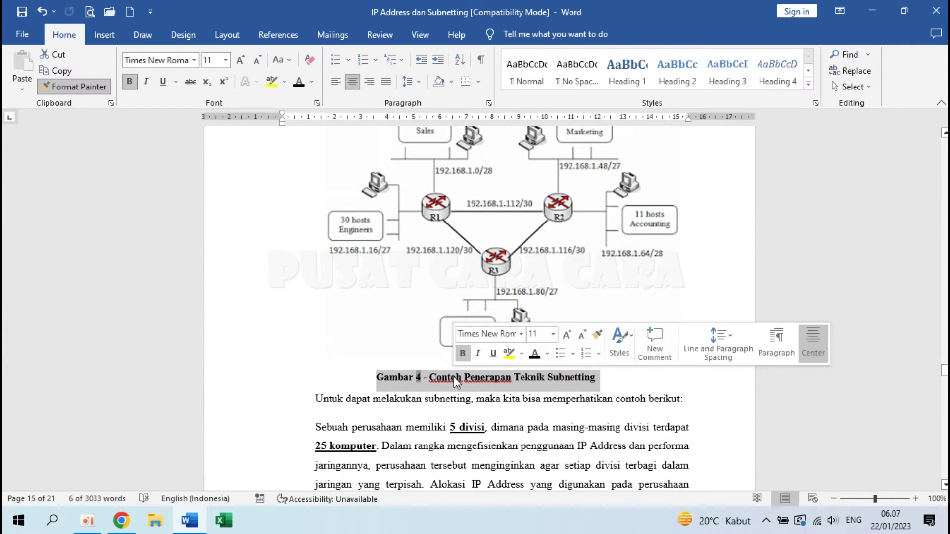
# Step: Apply the Gambar 4 caption's formatting to the caption "Tabel 5 - Contoh Hasil Subnetting" with Format Painter
pyautogui.click(74, 86)
pyautogui.scroll(-12, 431, 317)
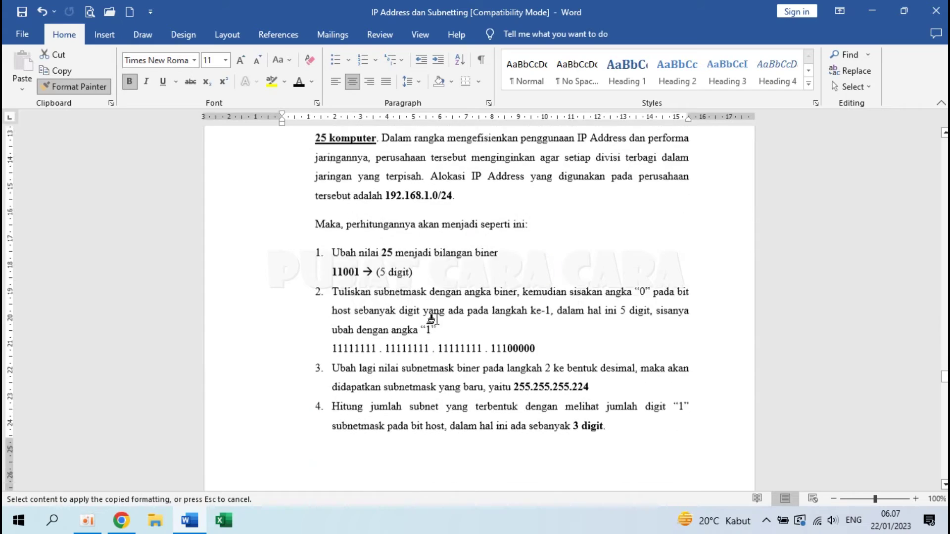
pyautogui.scroll(-10, 432, 319)
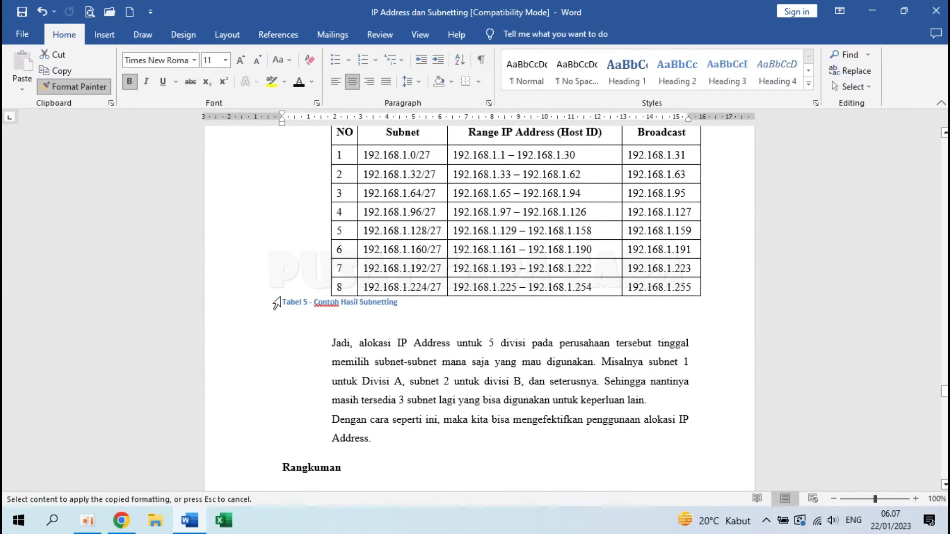
pyautogui.moveTo(277, 300); pyautogui.dragTo(403, 303)
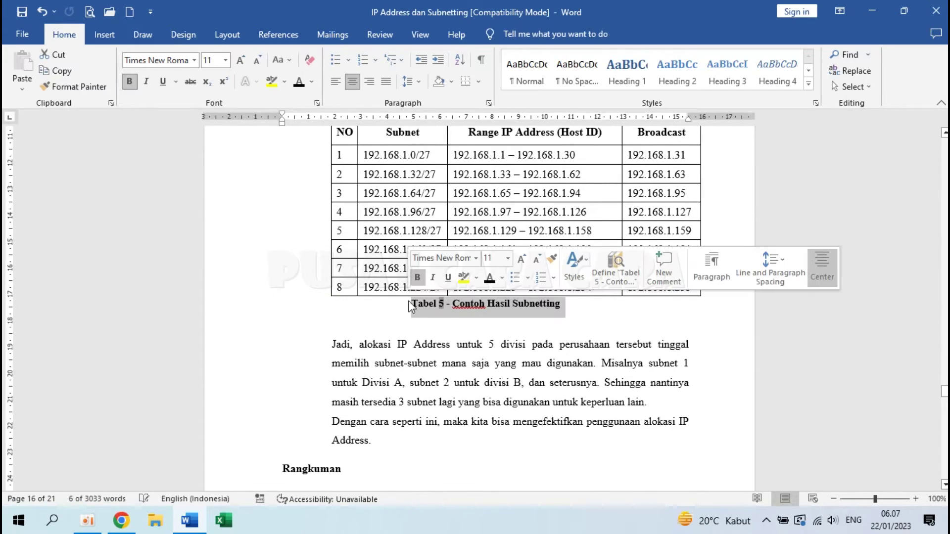
pyautogui.click(490, 327)
# Step: Insert page numbers at the bottom of the pages from the KATA PENGANTAR page using the centred Plain Number 2 design
pyautogui.scroll(-15, 488, 328)
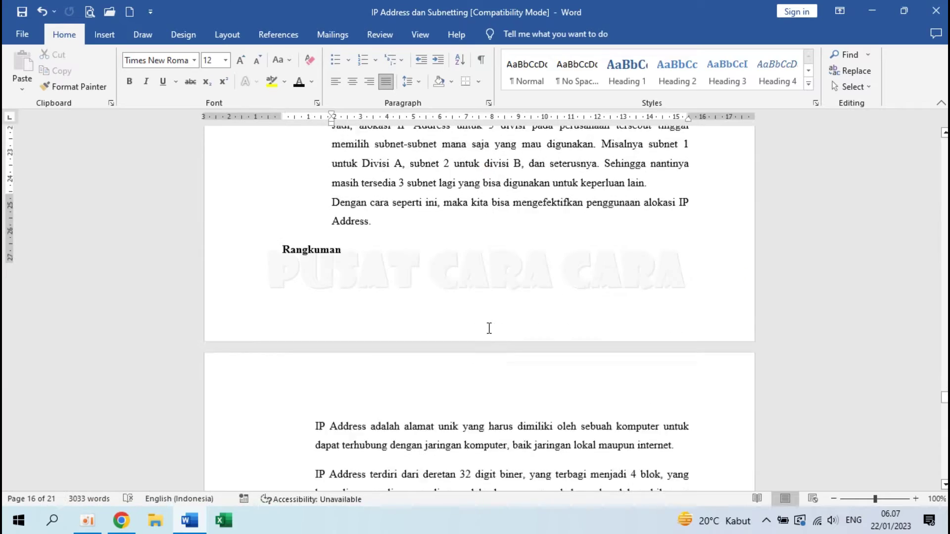
pyautogui.scroll(-20, 489, 328)
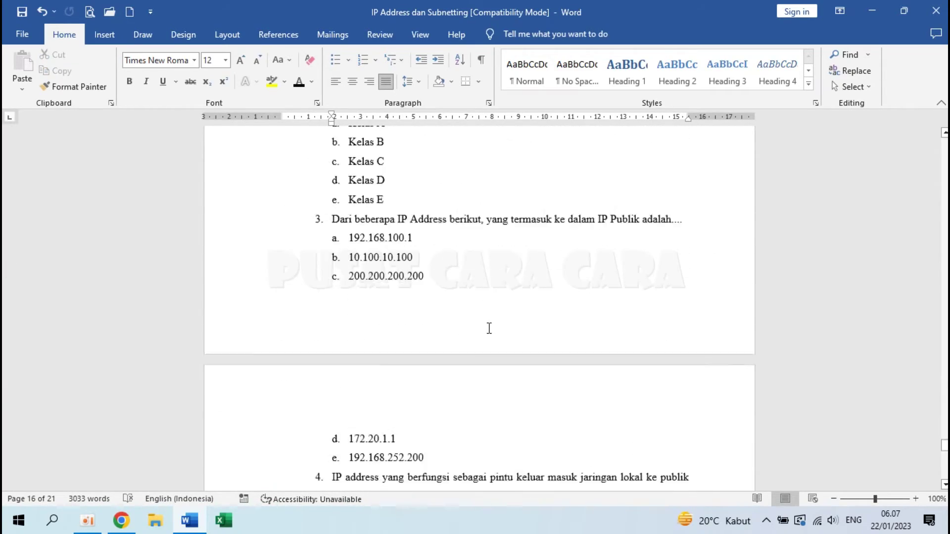
pyautogui.scroll(-15, 488, 328)
pyautogui.scroll(20, 488, 328)
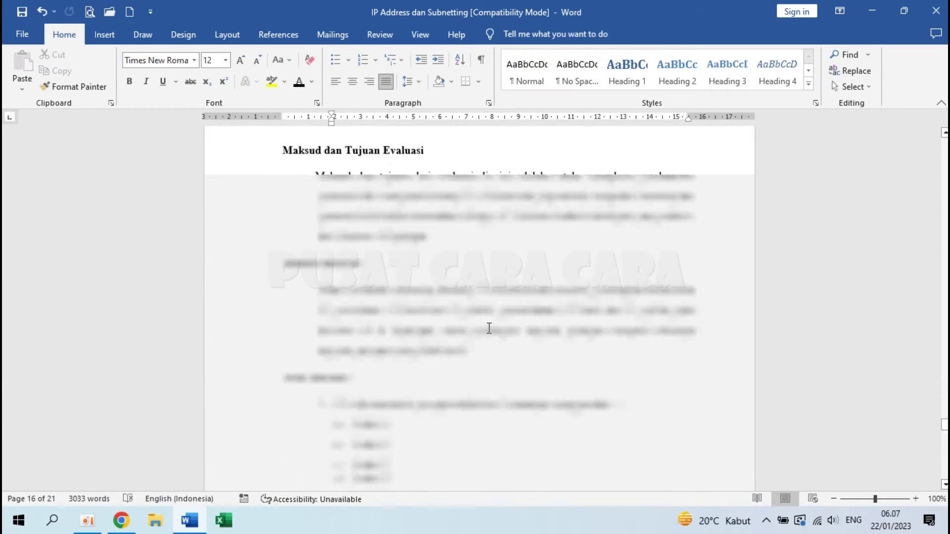
pyautogui.scroll(20, 488, 328)
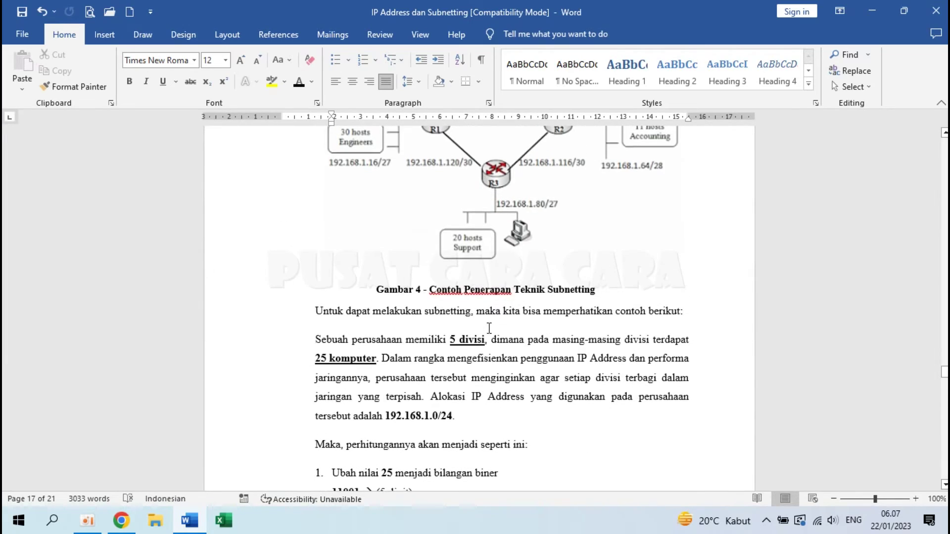
pyautogui.hotkey('ctrl', 'Home')
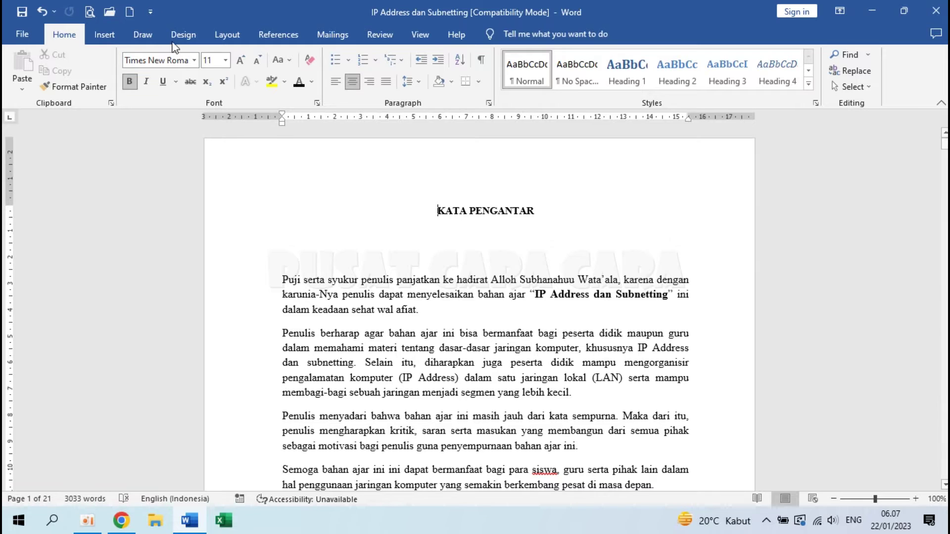
pyautogui.click(103, 36)
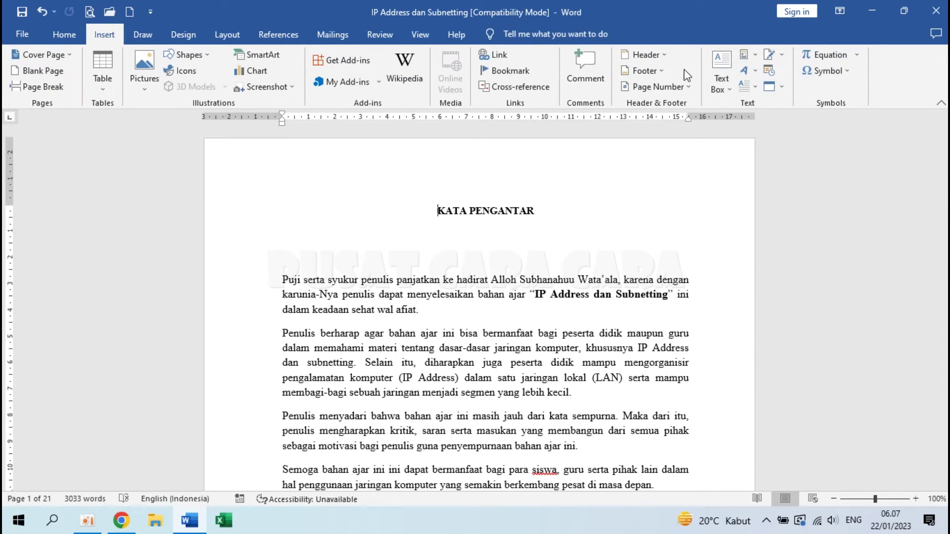
pyautogui.click(683, 88)
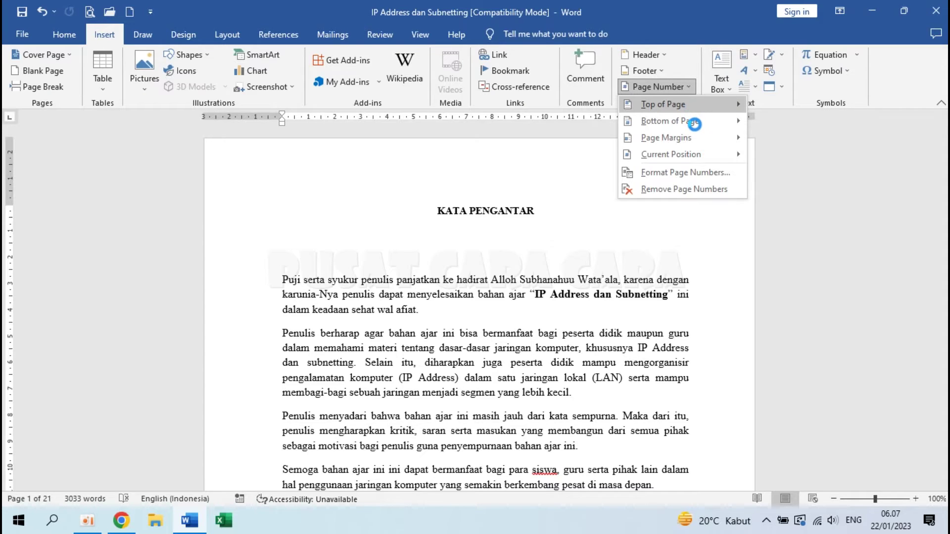
pyautogui.moveTo(689, 124)
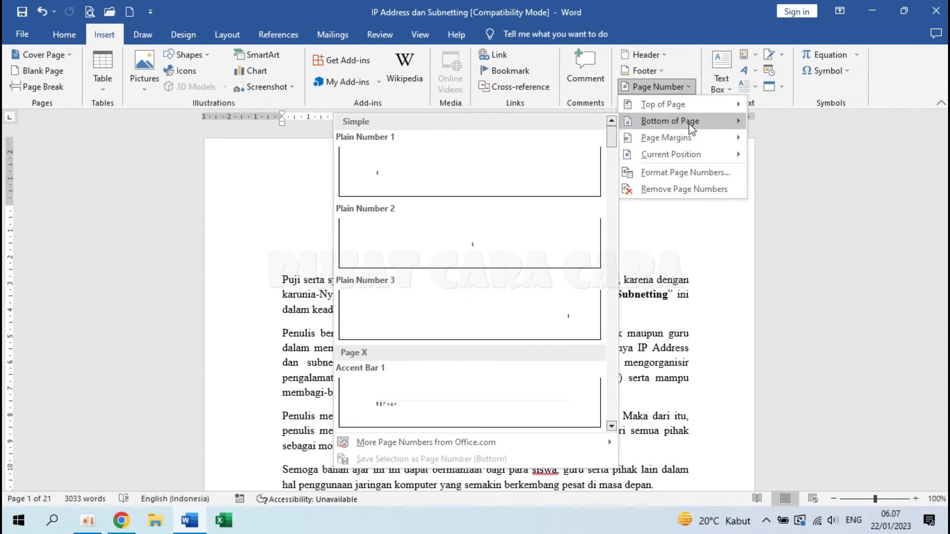
pyautogui.click(486, 242)
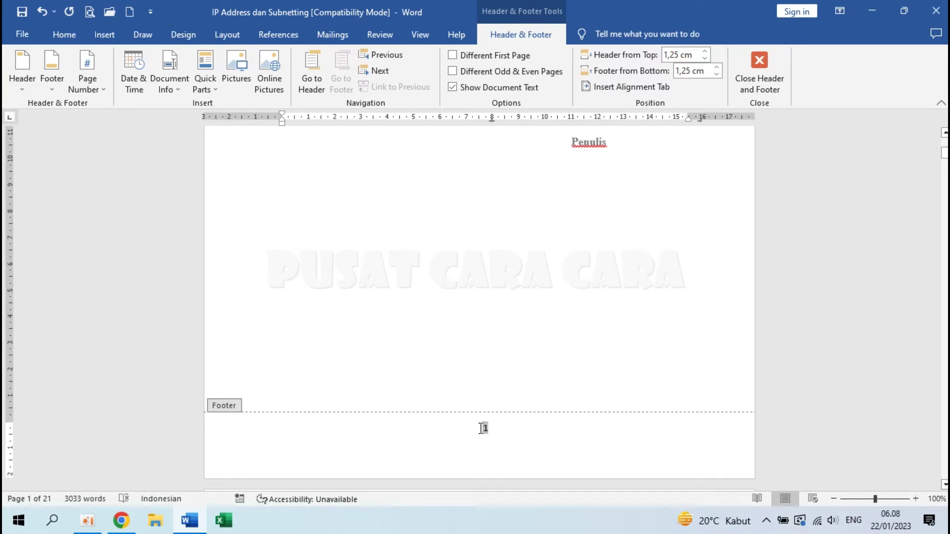
# Step: Set the page number format to lowercase Roman numerals (i, ii, iii, ...)
pyautogui.click(90, 82)
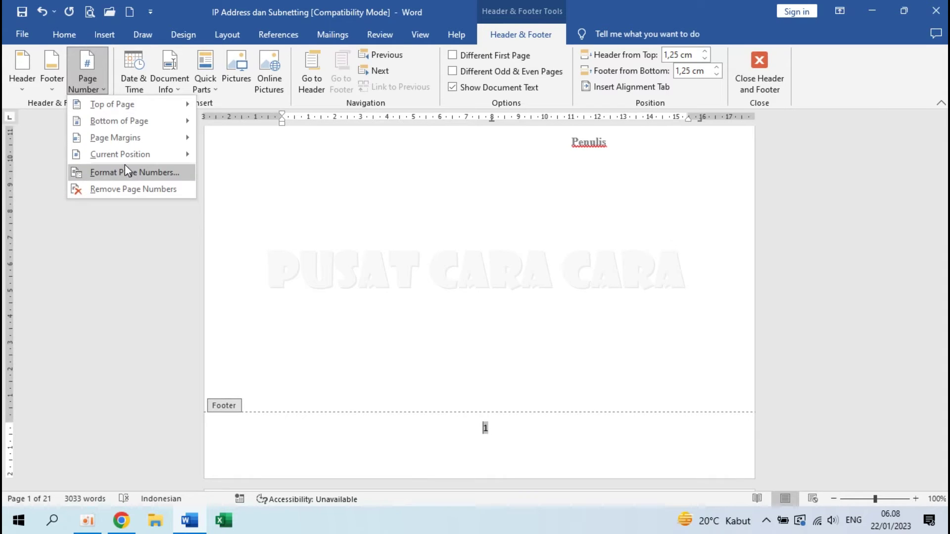
pyautogui.click(128, 173)
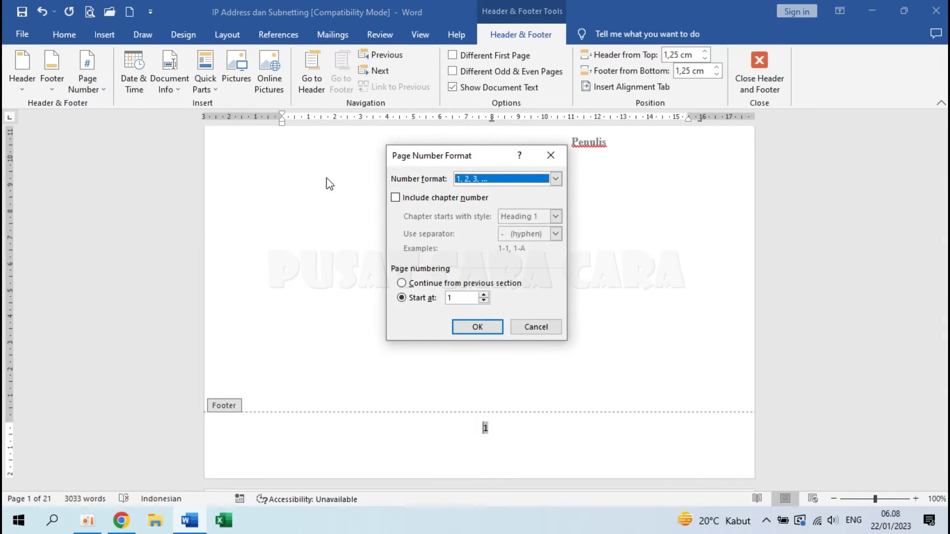
pyautogui.click(482, 179)
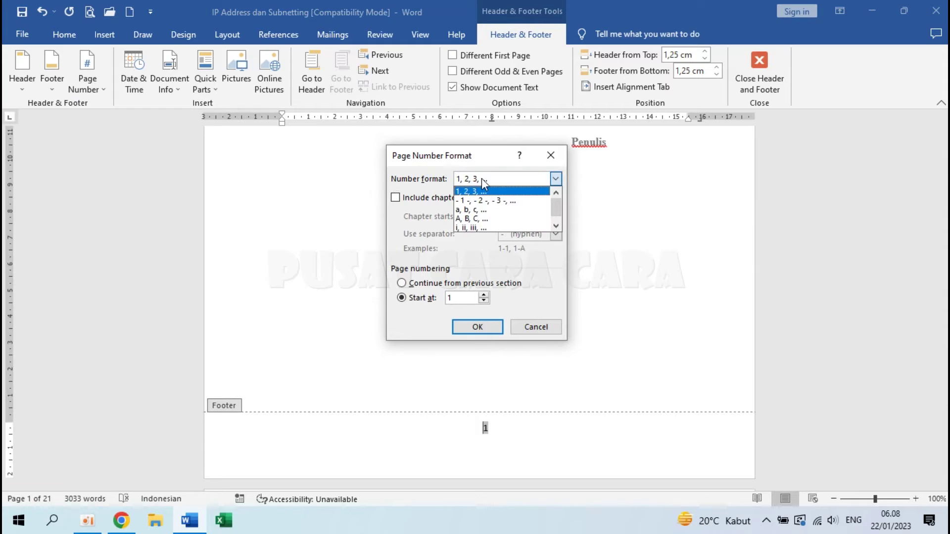
pyautogui.click(482, 227)
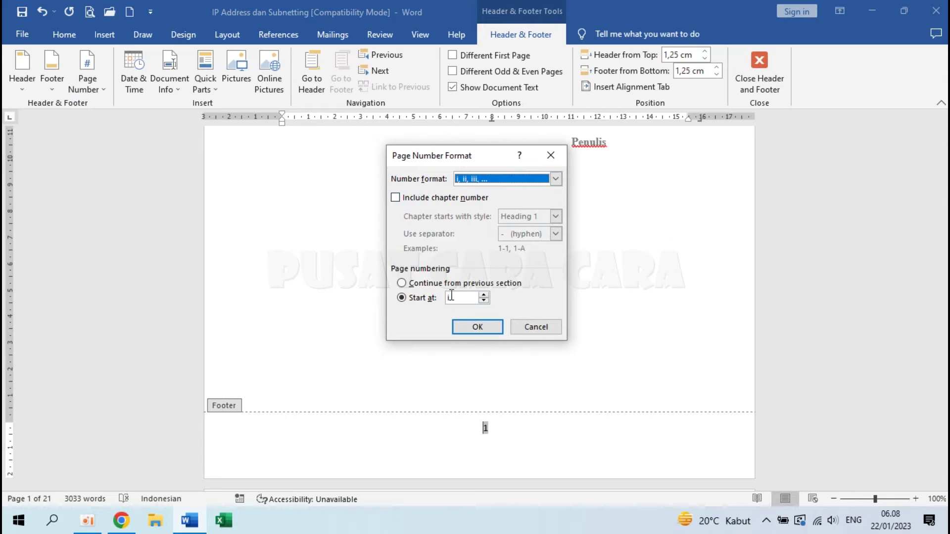
pyautogui.click(473, 328)
# Step: Check the footer page numbers from the first page through BAB I, and close the header and footer view
pyautogui.scroll(-20, 505, 365)
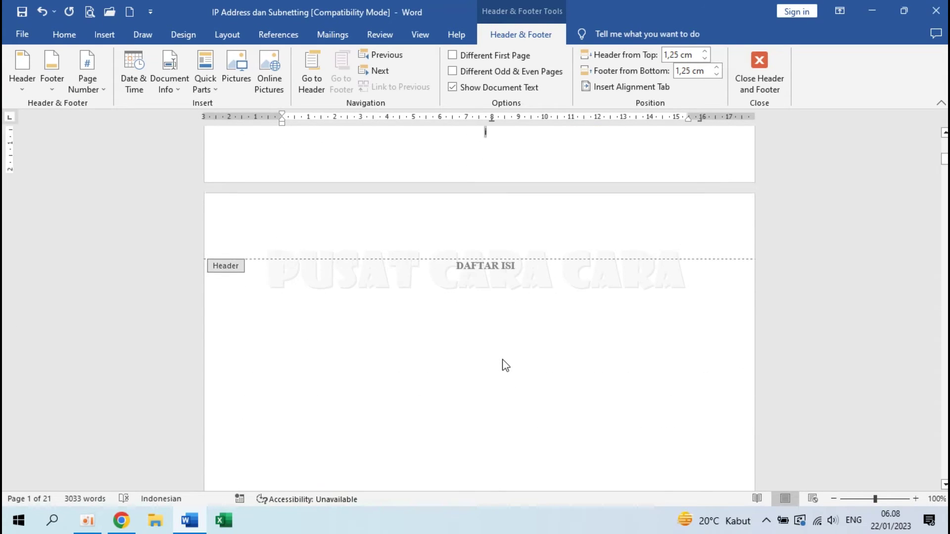
pyautogui.scroll(-20, 505, 365)
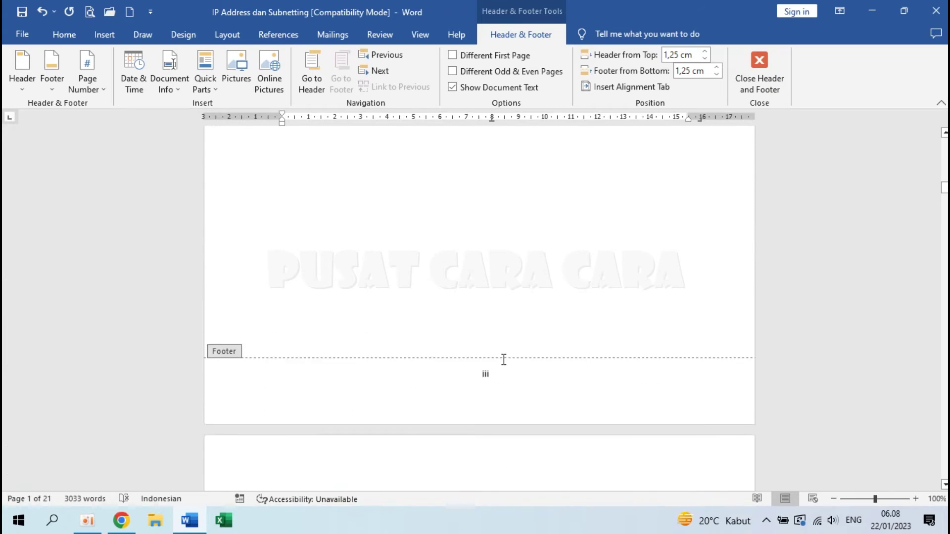
pyautogui.scroll(-15, 504, 359)
pyautogui.scroll(-5, 505, 365)
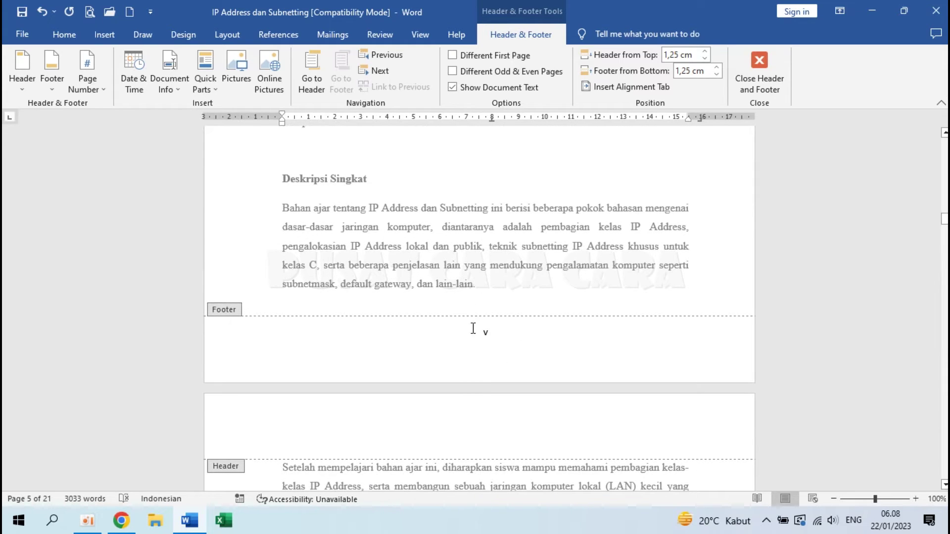
pyautogui.scroll(10, 490, 344)
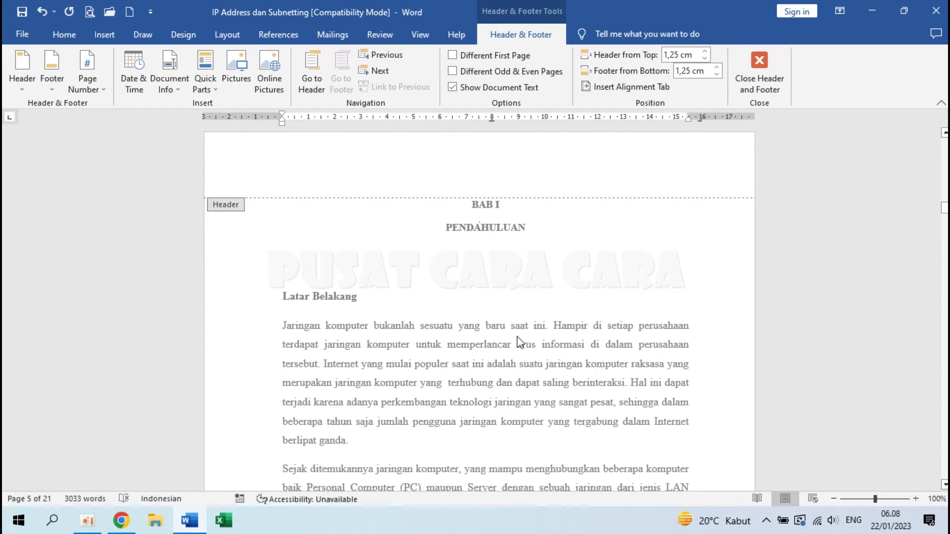
pyautogui.scroll(-5, 544, 407)
pyautogui.scroll(-5, 541, 402)
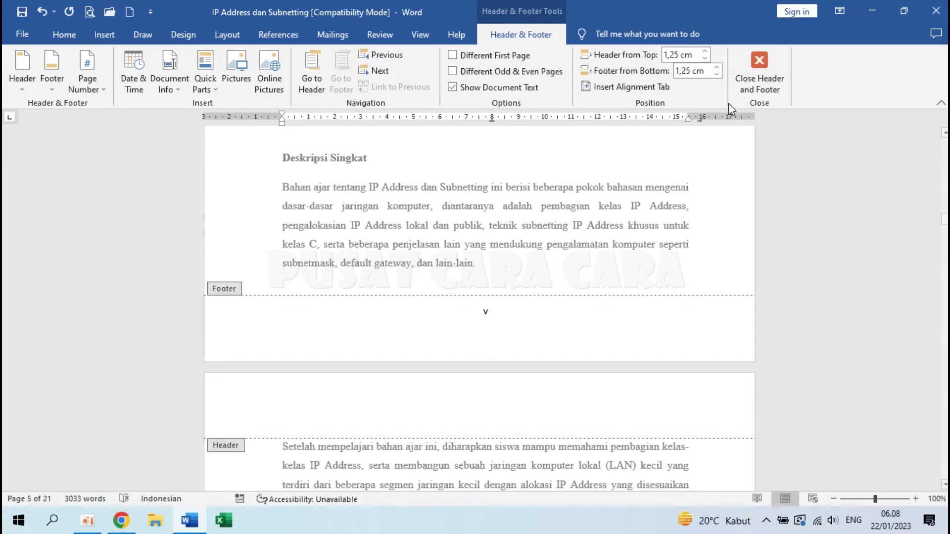
pyautogui.click(751, 69)
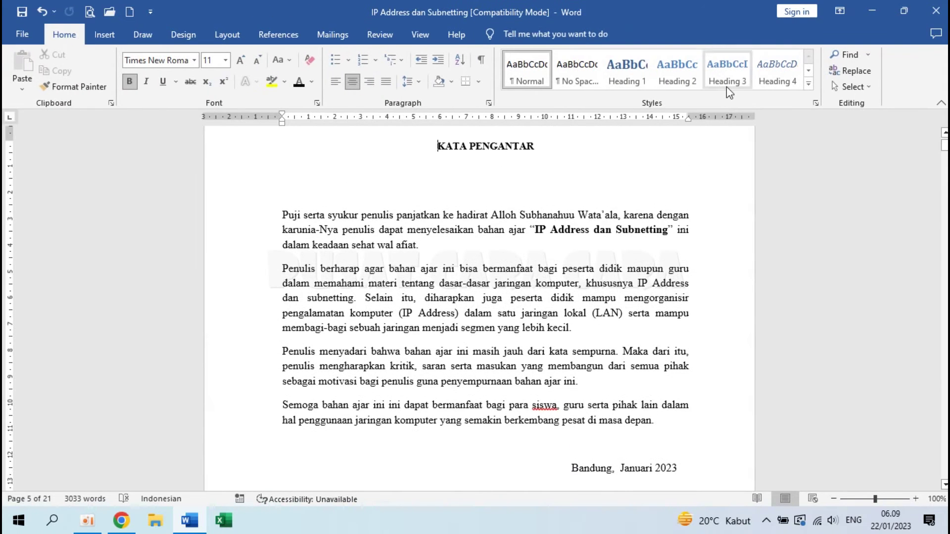
# Step: Remove the page break and the empty paragraph between the DAFTAR TABEL heading and BAB I
pyautogui.scroll(-10, 553, 279)
pyautogui.scroll(-5, 553, 279)
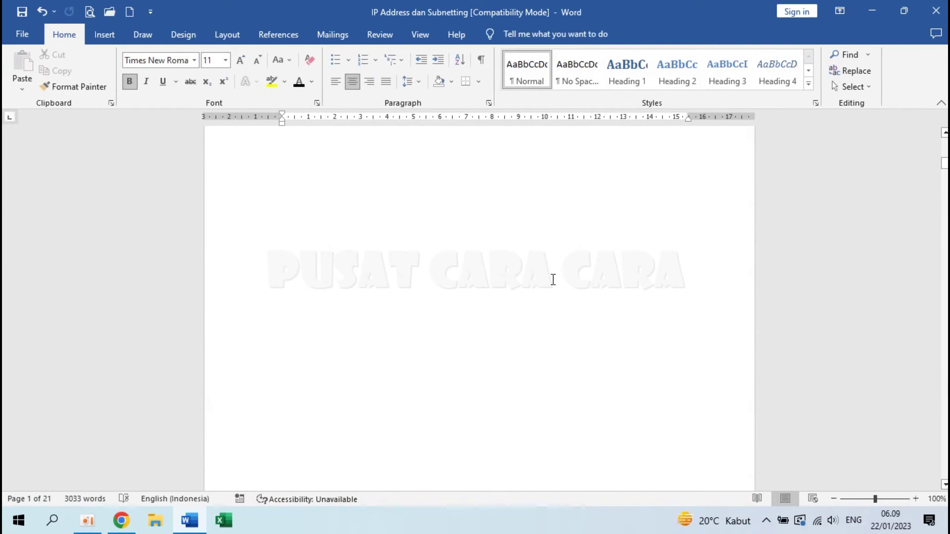
pyautogui.scroll(-15, 553, 280)
pyautogui.scroll(-20, 553, 280)
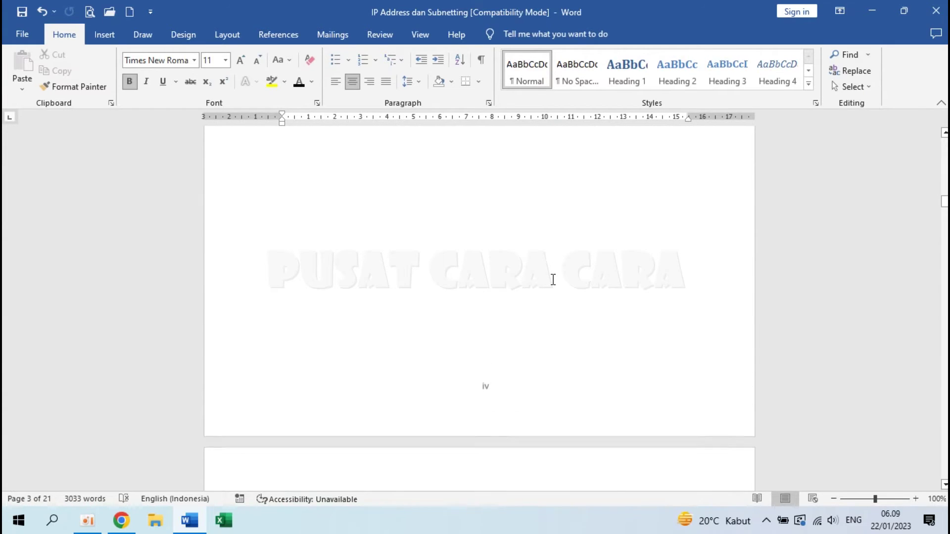
pyautogui.click(456, 236)
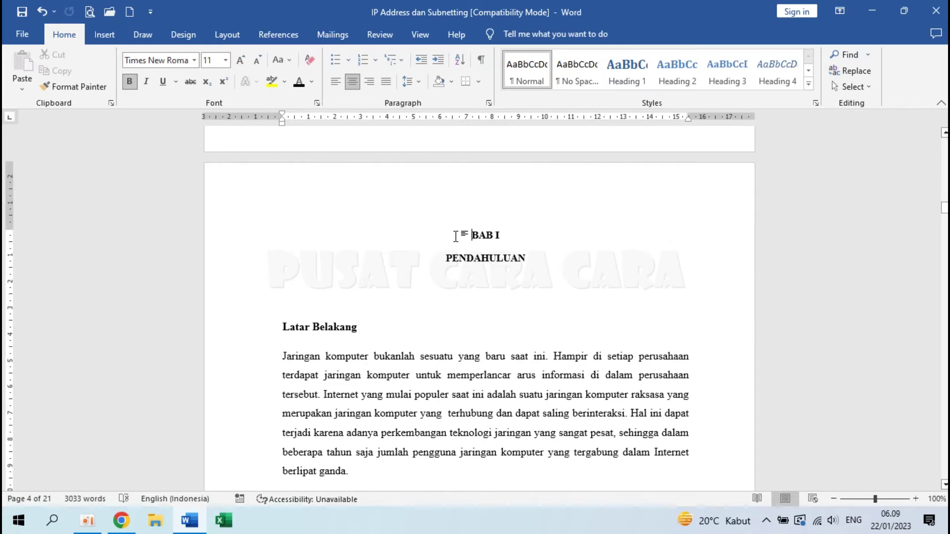
pyautogui.scroll(4, 455, 236)
pyautogui.scroll(4, 456, 236)
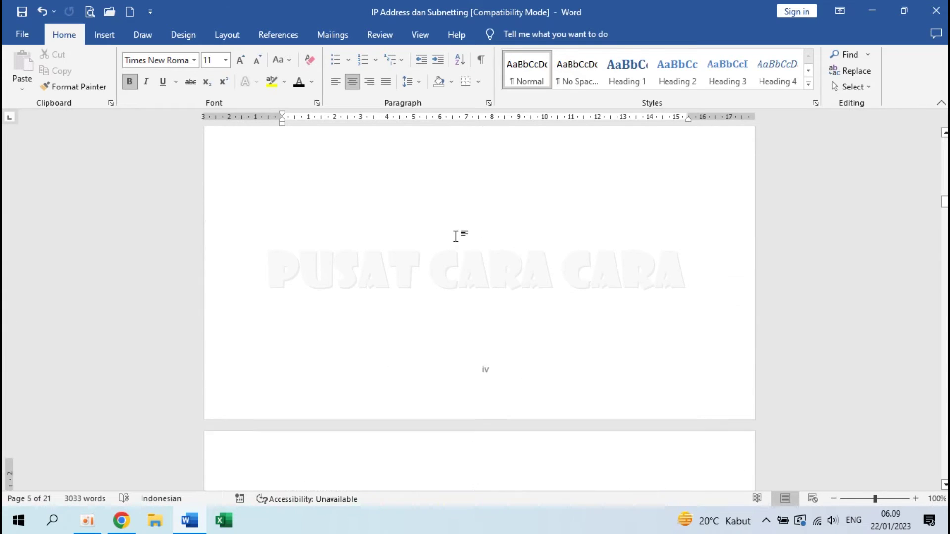
pyautogui.scroll(3, 456, 235)
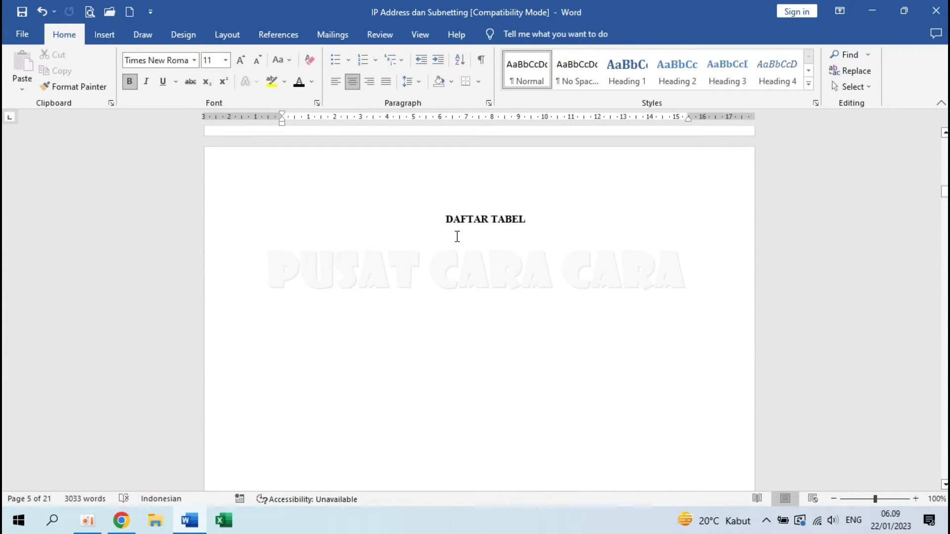
pyautogui.click(487, 257)
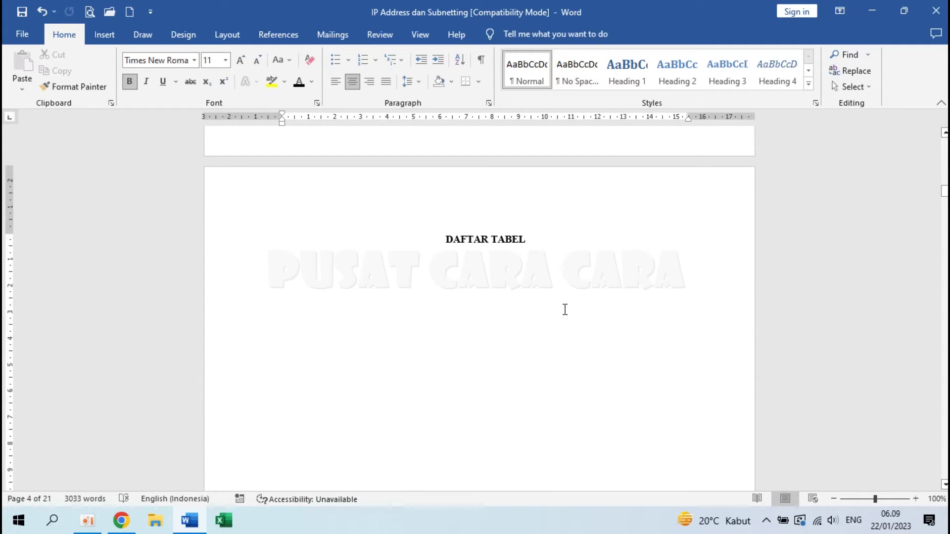
pyautogui.hotkey('ctrl', 'z')
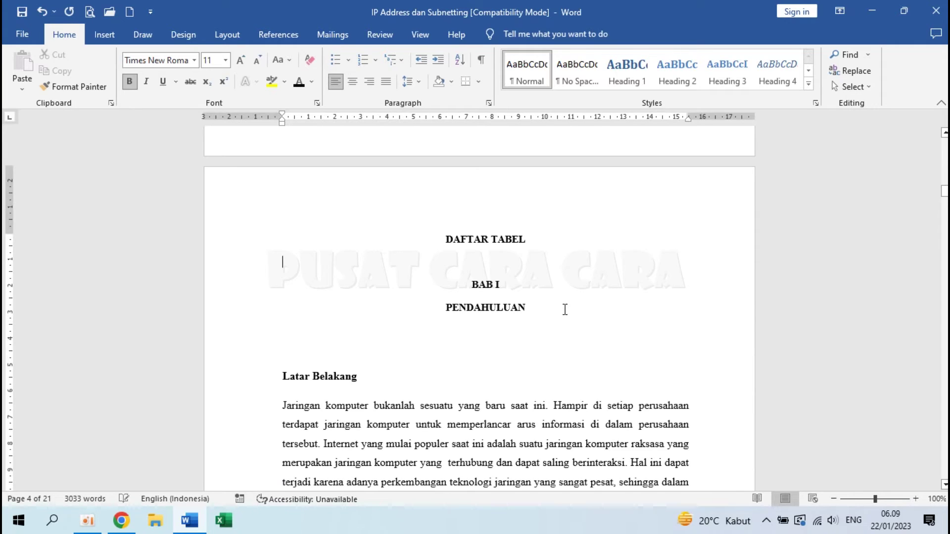
pyautogui.press('Delete')
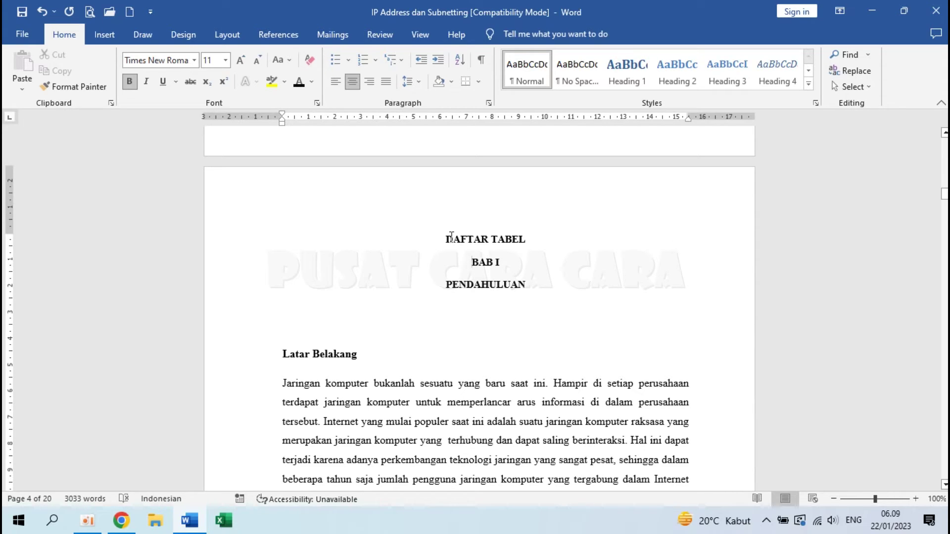
# Step: Insert a Next Page section break directly before the BAB I heading
pyautogui.click(221, 32)
pyautogui.click(183, 52)
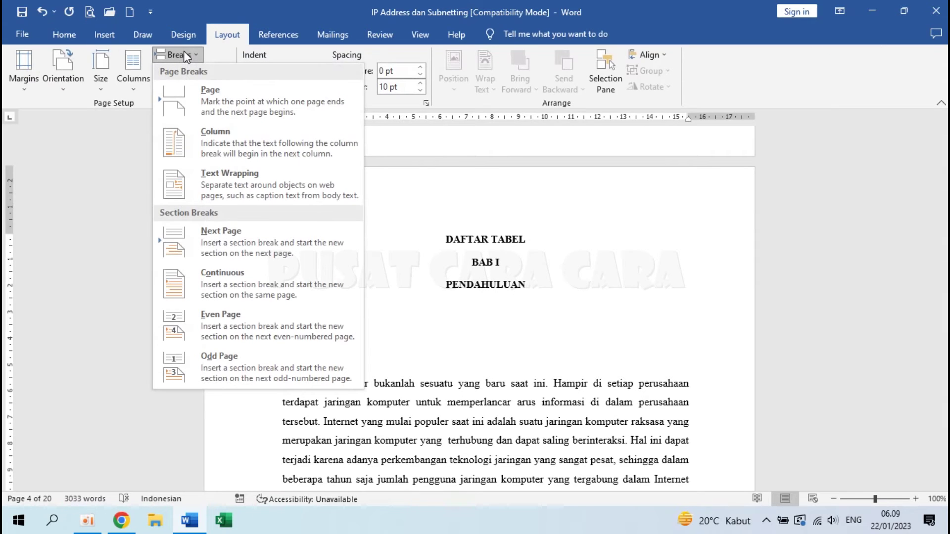
pyautogui.click(233, 230)
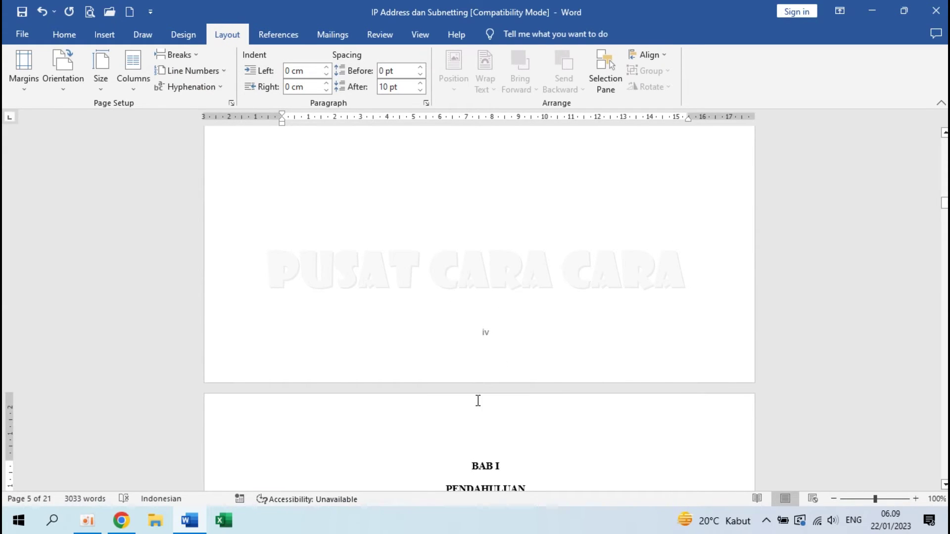
# Step: Set the page number format of the section starting at BAB I to 1, 2, 3, ..
pyautogui.scroll(-8, 477, 399)
pyautogui.scroll(-8, 478, 401)
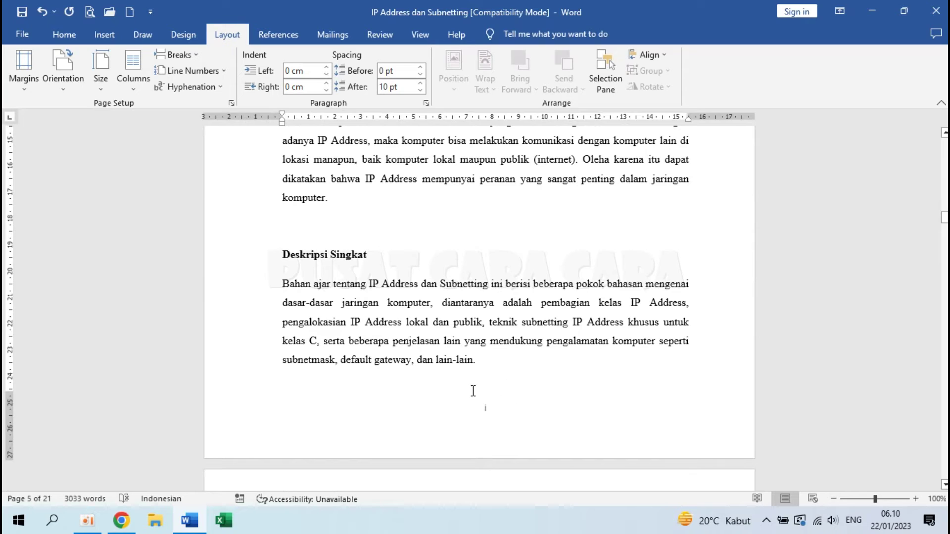
pyautogui.doubleClick(490, 414)
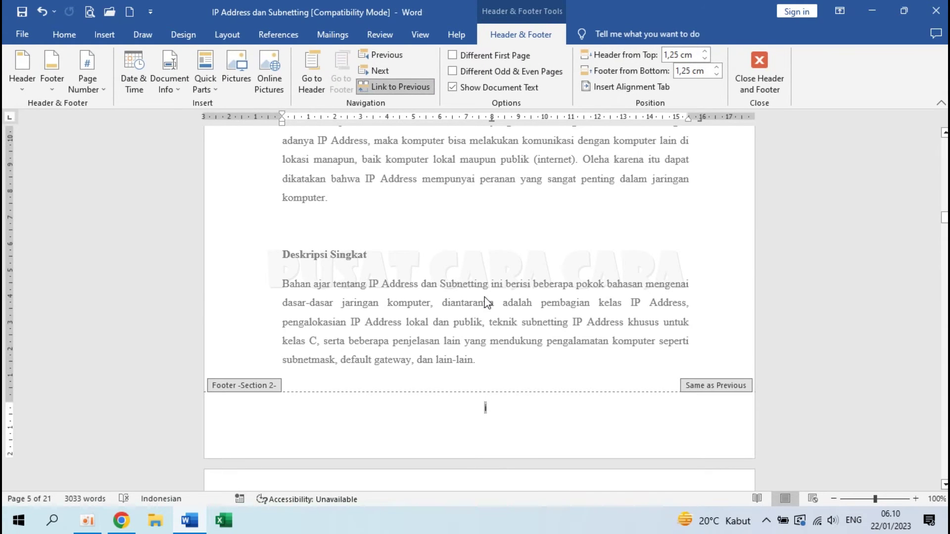
pyautogui.scroll(6, 485, 296)
pyautogui.scroll(-6, 485, 297)
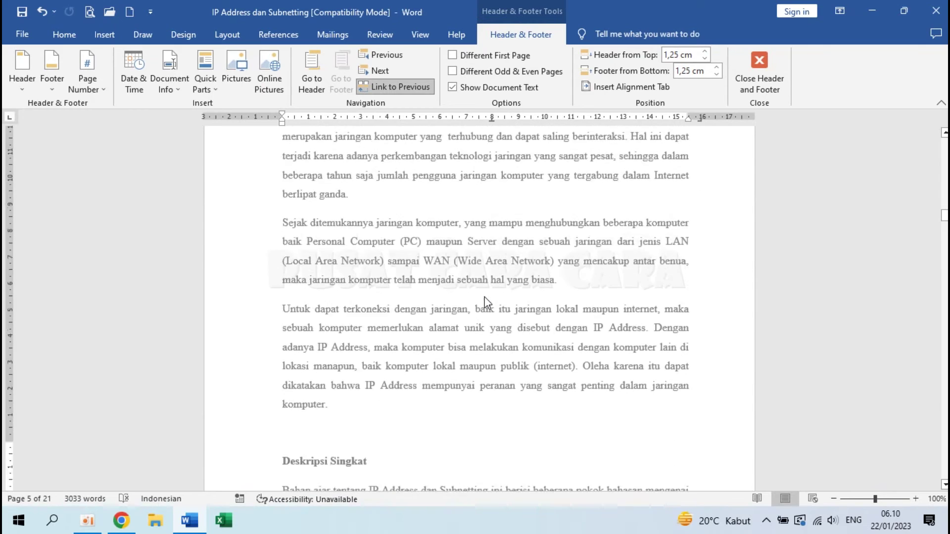
pyautogui.click(96, 81)
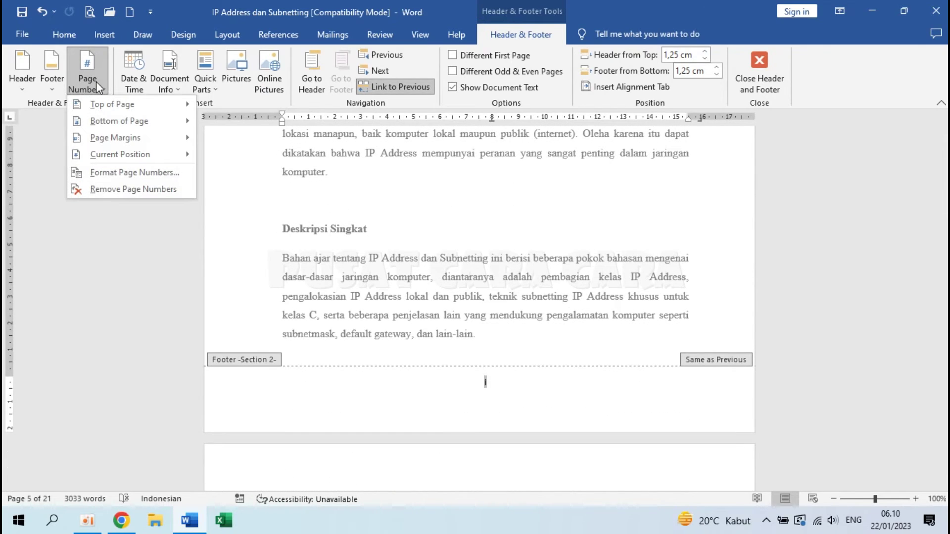
pyautogui.moveTo(139, 127)
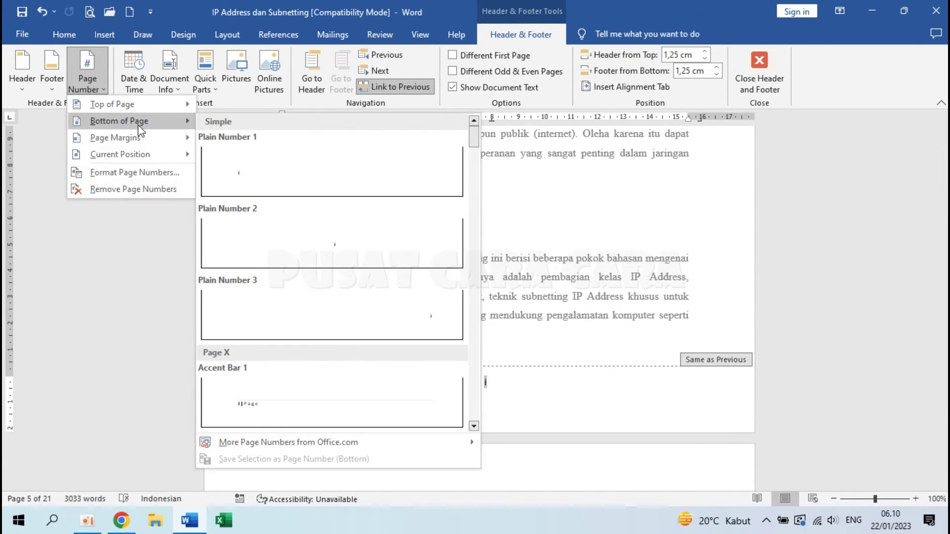
pyautogui.click(139, 171)
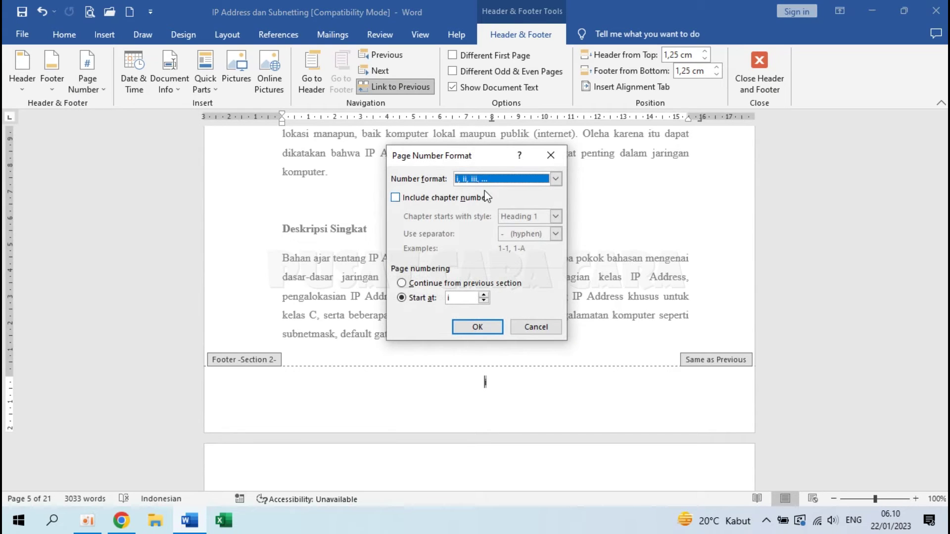
pyautogui.click(556, 179)
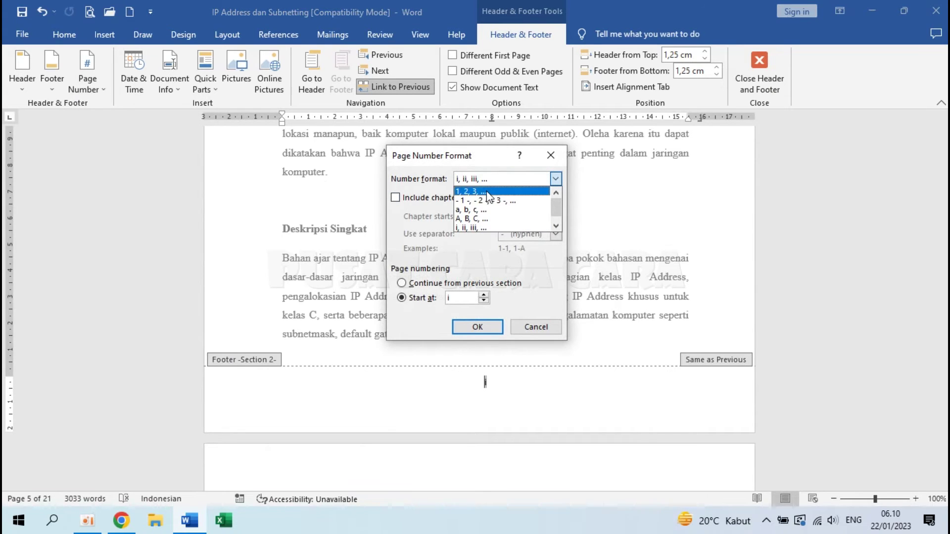
pyautogui.click(486, 192)
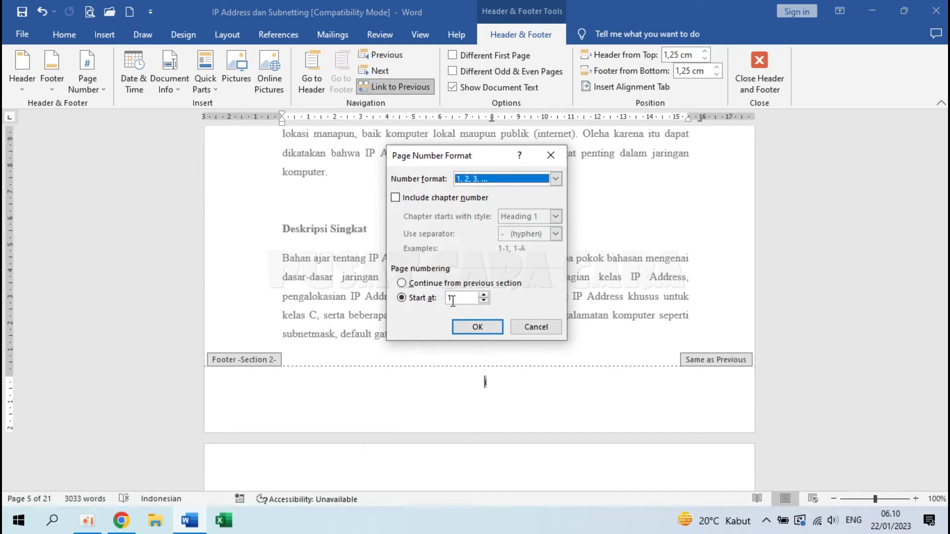
pyautogui.click(475, 324)
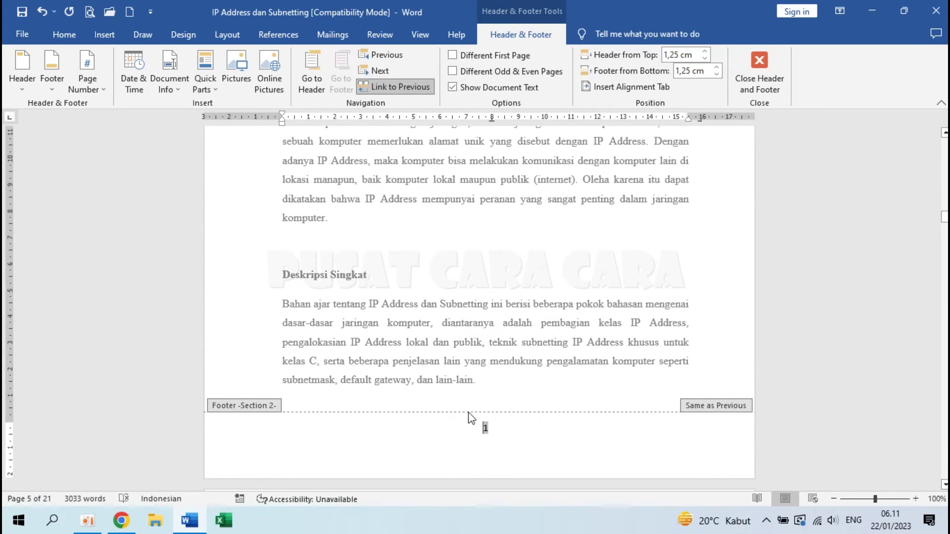
# Step: Compare the footer numbers on both sides of the section break and unlink the Section 2 footer from the previous section
pyautogui.scroll(10, 471, 418)
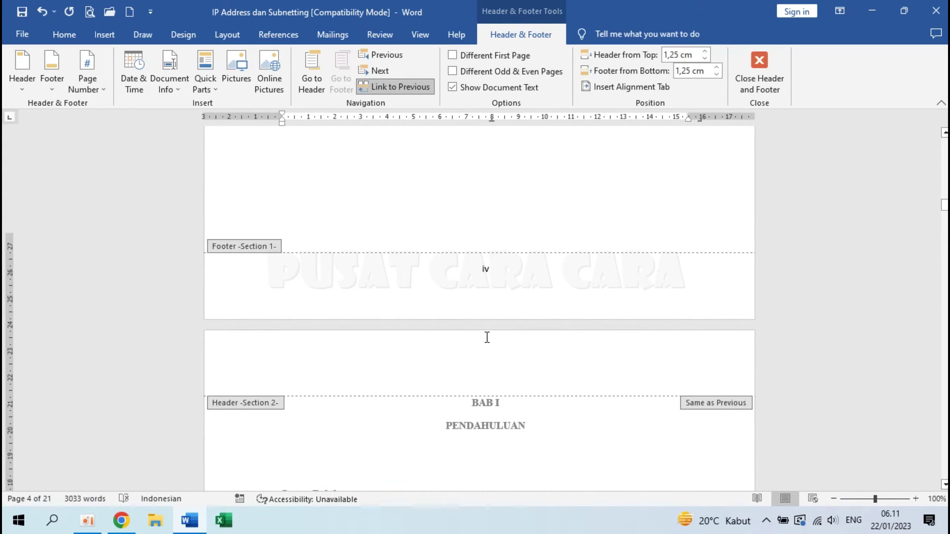
pyautogui.scroll(-10, 487, 337)
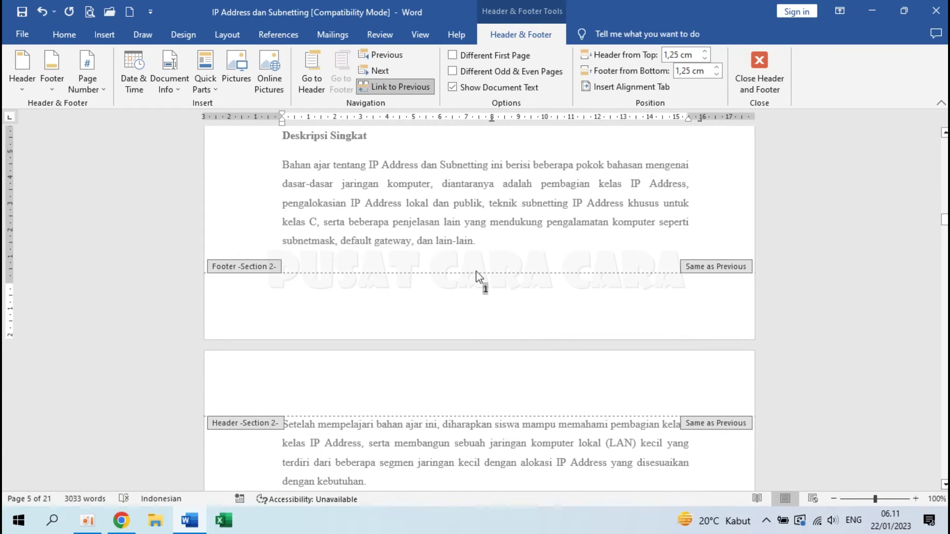
pyautogui.scroll(5, 479, 277)
pyautogui.scroll(6, 479, 277)
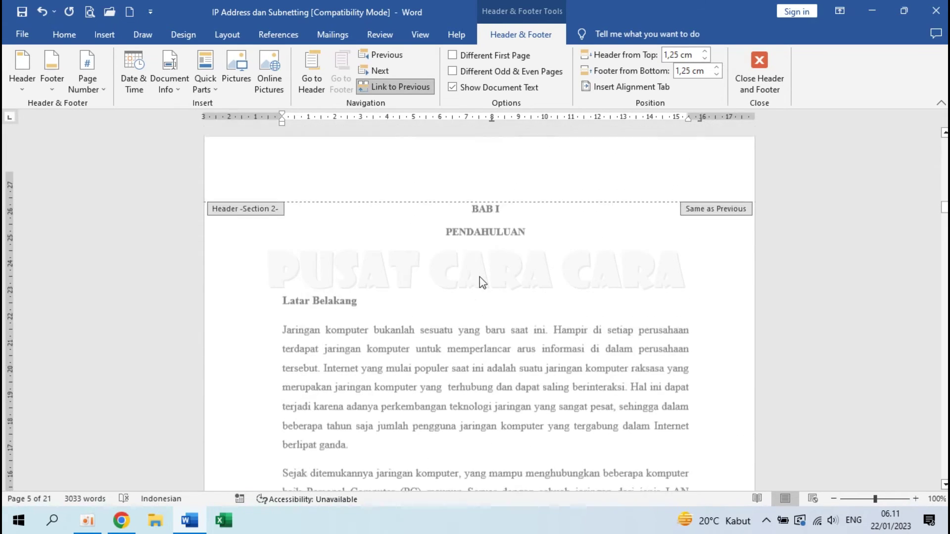
pyautogui.scroll(-12, 479, 277)
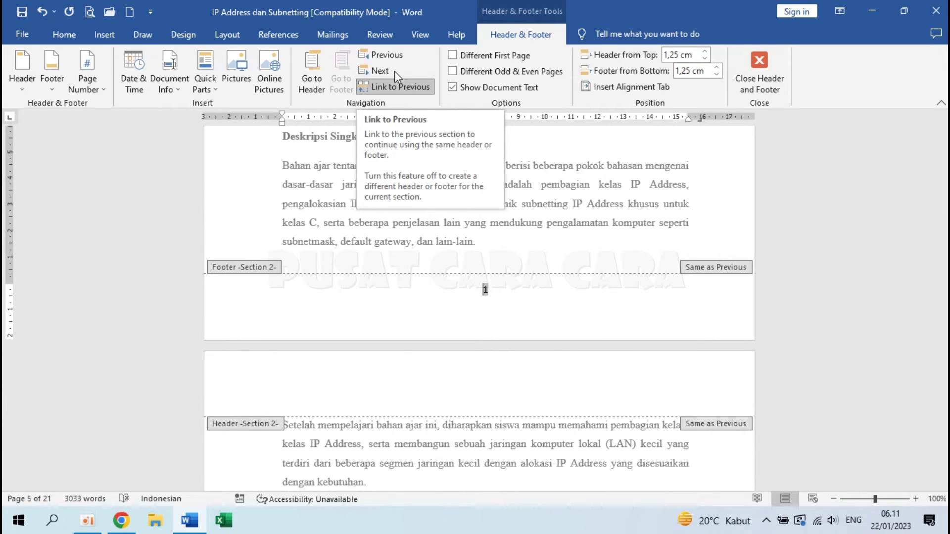
pyautogui.click(389, 86)
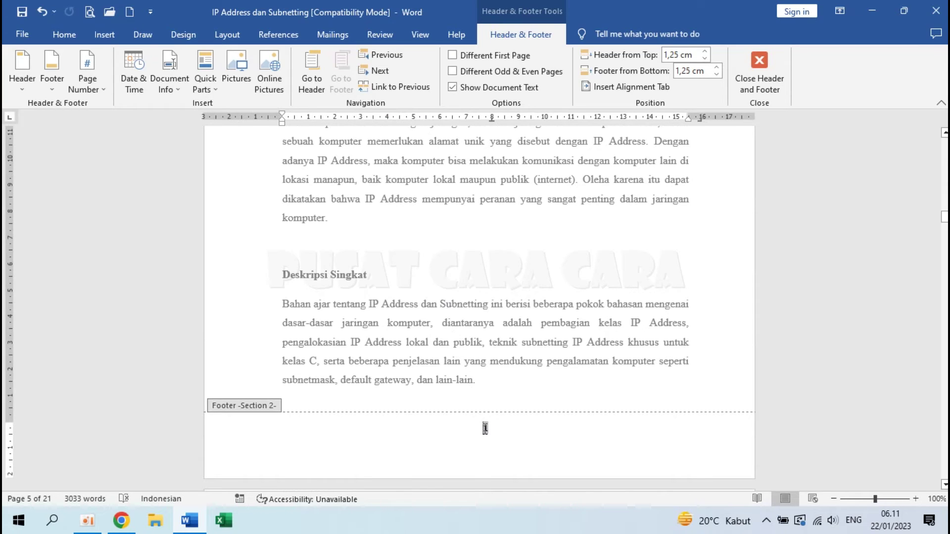
# Step: Right-align the Section 2 footer page number and close the header and footer view
pyautogui.click(63, 42)
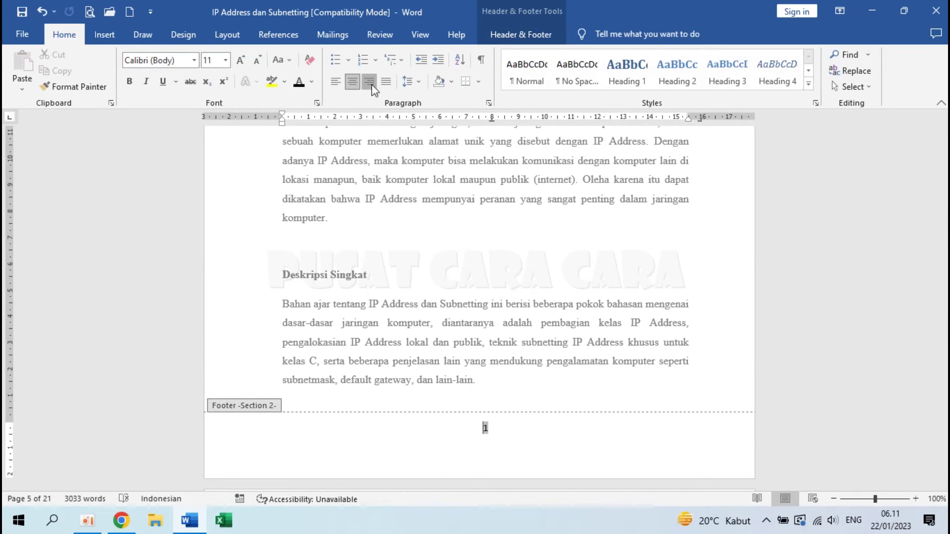
pyautogui.click(372, 84)
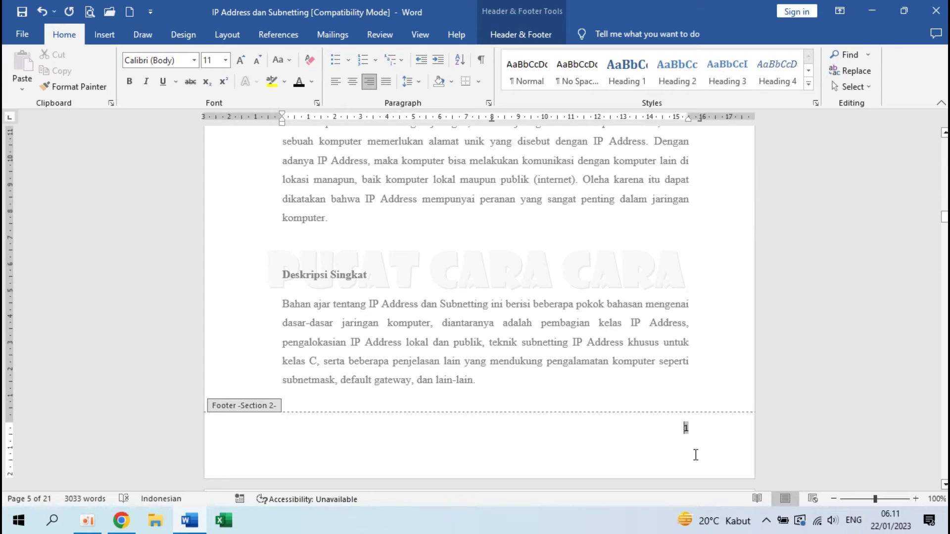
pyautogui.click(521, 34)
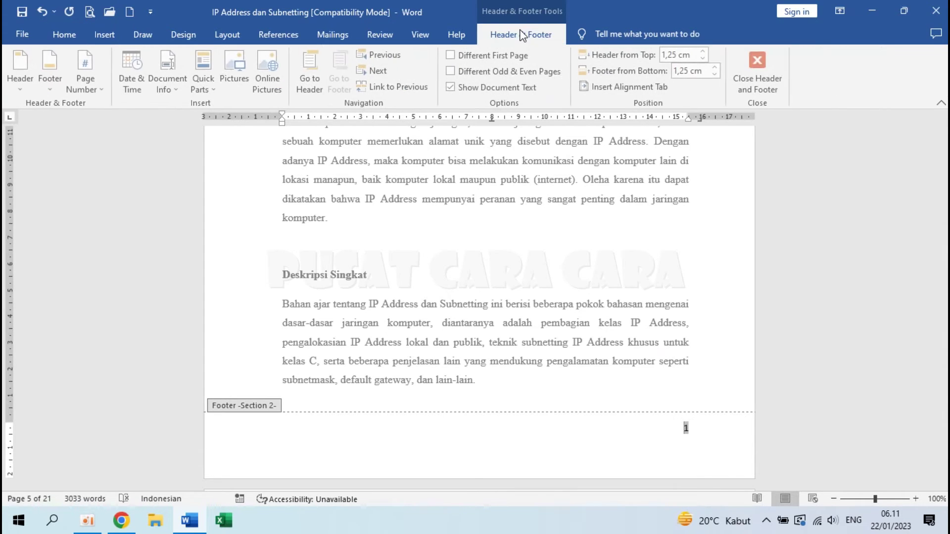
pyautogui.click(749, 74)
# Step: Check the footer page numbers from the beginning of the document through the first page of BAB I
pyautogui.scroll(4, 558, 255)
pyautogui.hotkey('ctrl', 'Home')
pyautogui.scroll(-12, 557, 255)
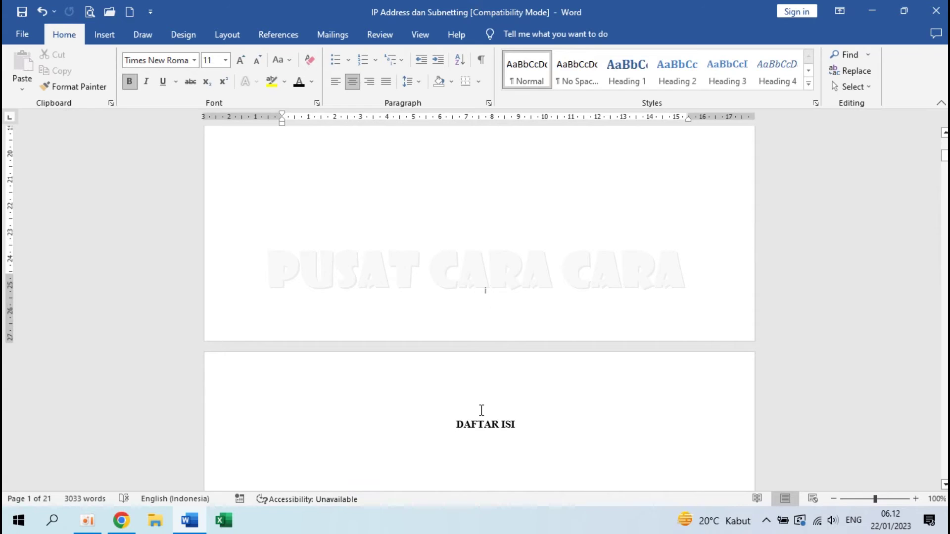
pyautogui.scroll(-15, 488, 368)
pyautogui.scroll(-15, 492, 424)
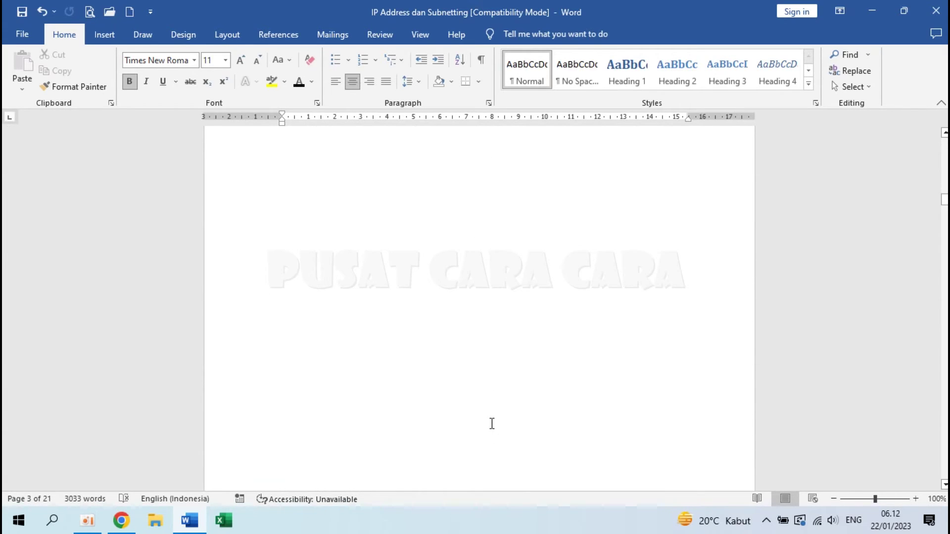
pyautogui.scroll(-2, 491, 424)
pyautogui.scroll(-15, 492, 425)
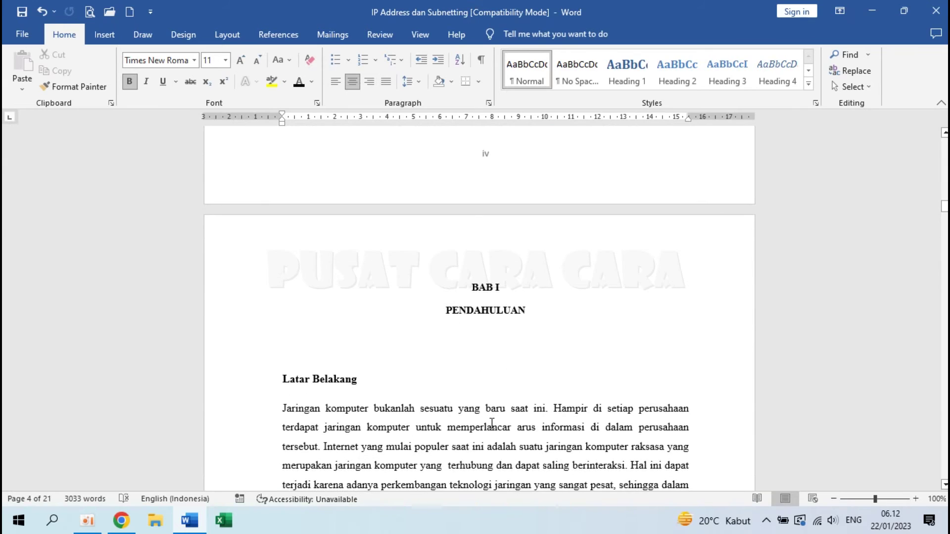
pyautogui.scroll(-2, 492, 424)
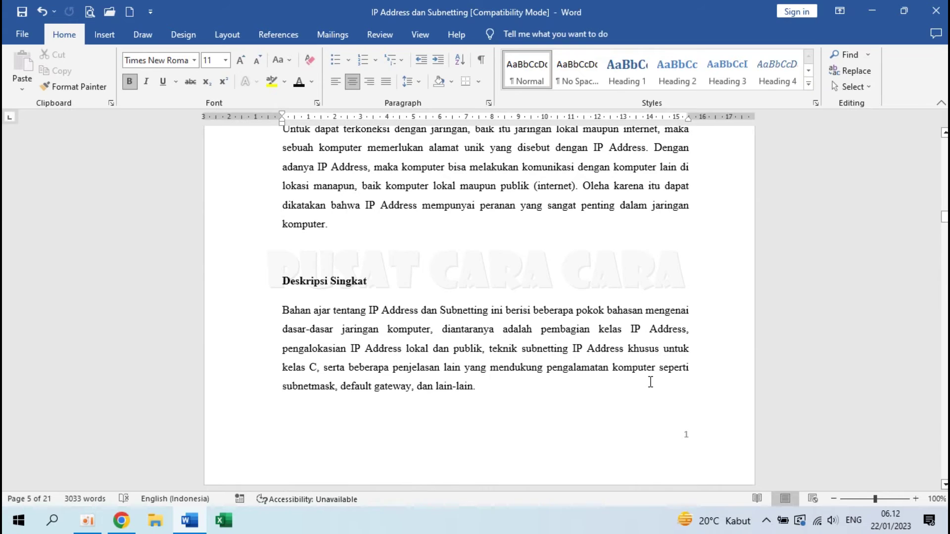
# Step: Insert a table of figures with the caption label Gambar on a new line below the DAFTAR GAMBAR heading
pyautogui.hotkey('ctrl', 'Home')
pyautogui.scroll(-7, 650, 382)
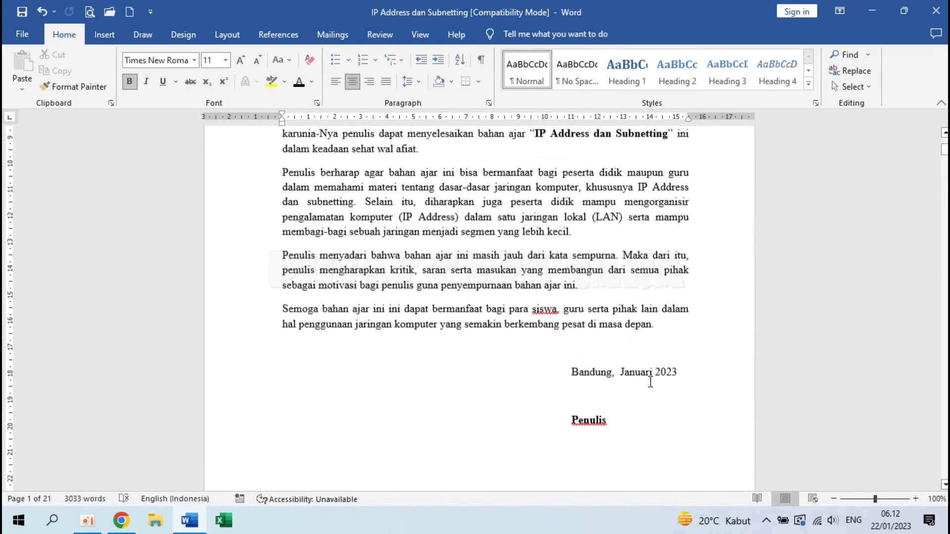
pyautogui.scroll(-8, 650, 382)
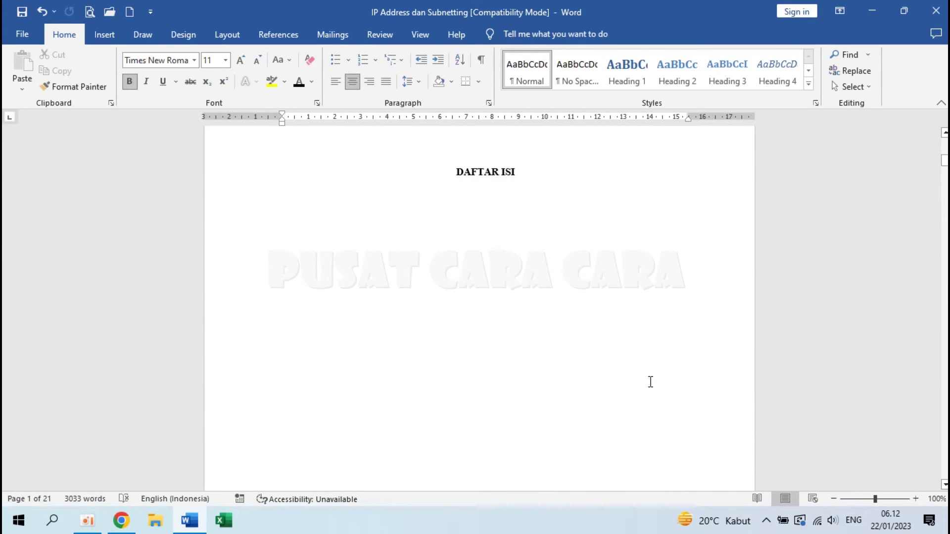
pyautogui.scroll(-8, 650, 381)
pyautogui.scroll(2, 649, 381)
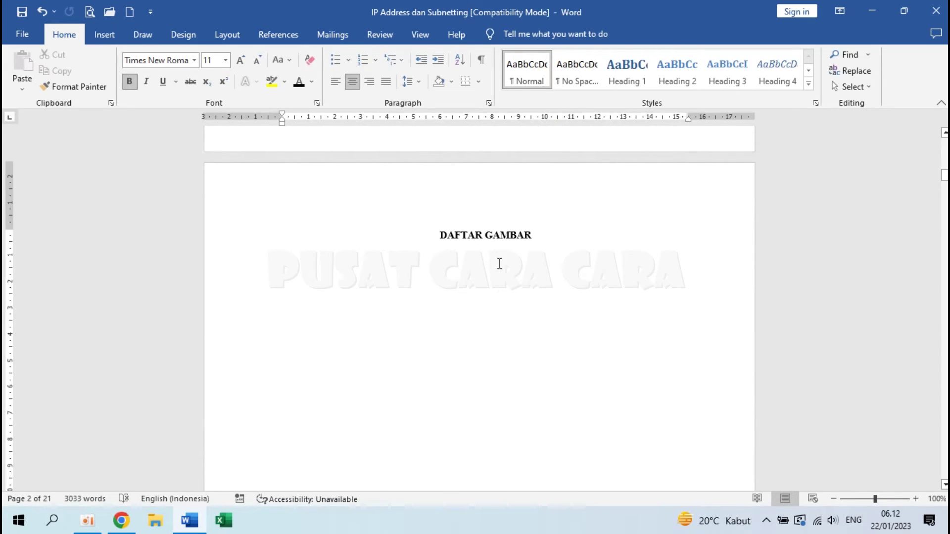
pyautogui.hotkey('ctrl', 'z')
pyautogui.press('Return')
pyautogui.click(290, 35)
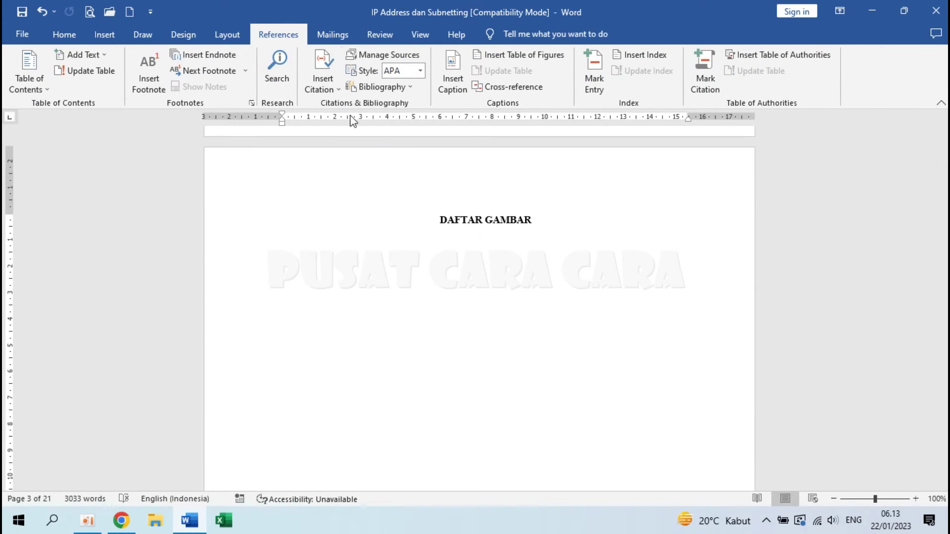
pyautogui.click(515, 54)
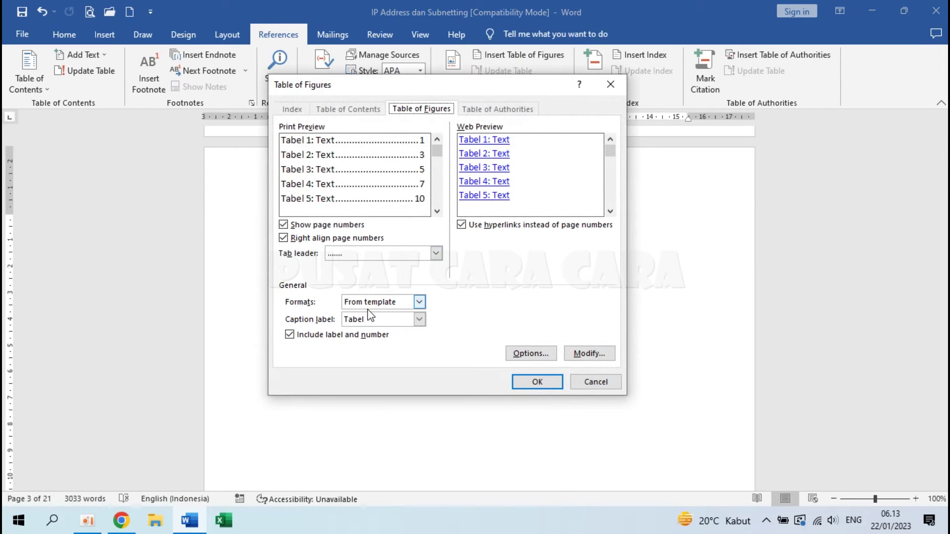
pyautogui.moveTo(438, 90)
pyautogui.mouseDown()
pyautogui.moveTo(172, 115)
pyautogui.moveTo(513, 92)
pyautogui.moveTo(453, 102)
pyautogui.mouseUp()
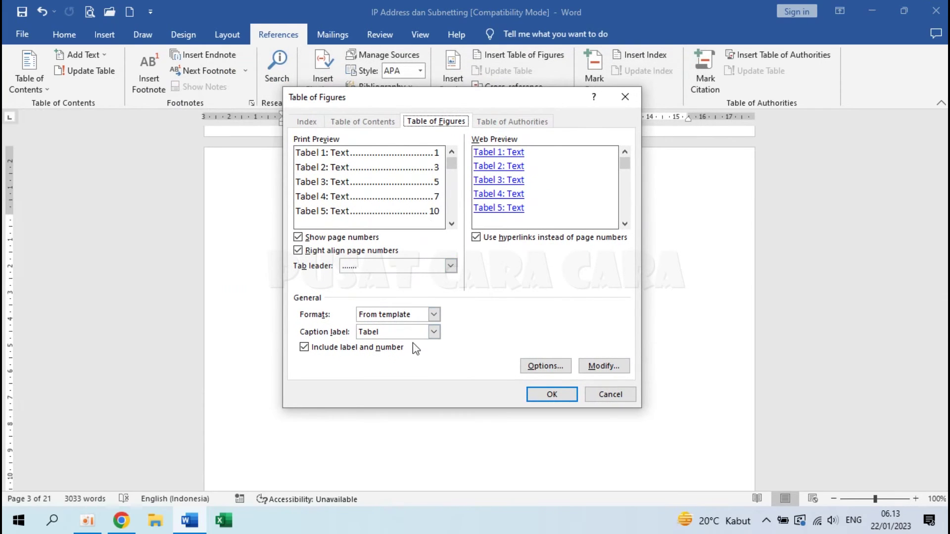
pyautogui.click(433, 332)
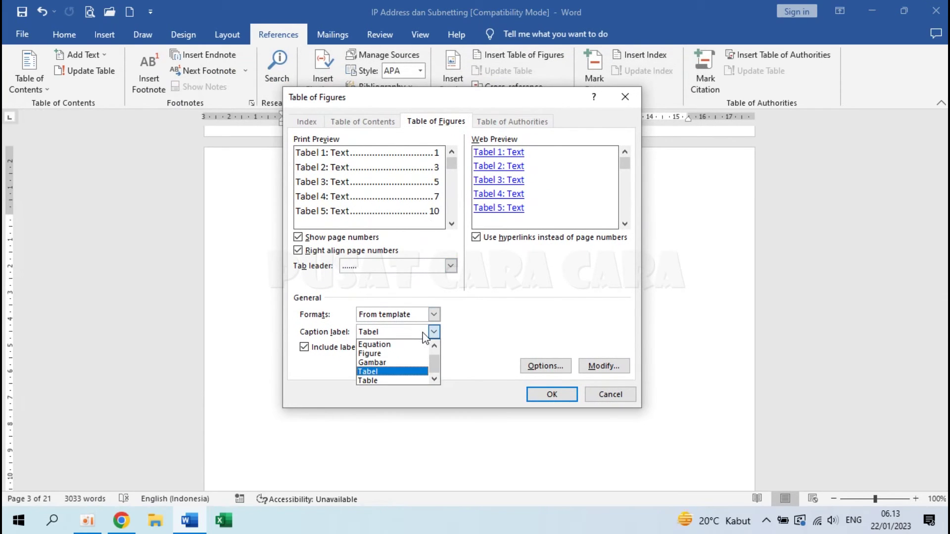
pyautogui.click(396, 364)
pyautogui.click(570, 396)
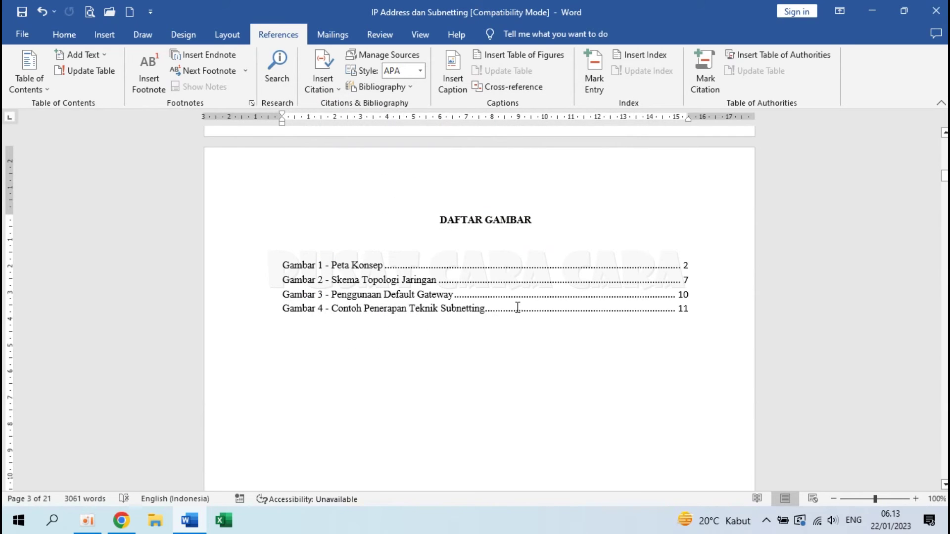
# Step: Set the whole list of figures under DAFTAR GAMBAR to Times New Roman at size 12
pyautogui.keyDown('ctrl'); pyautogui.scroll(3, 423, 312); pyautogui.keyUp('ctrl')
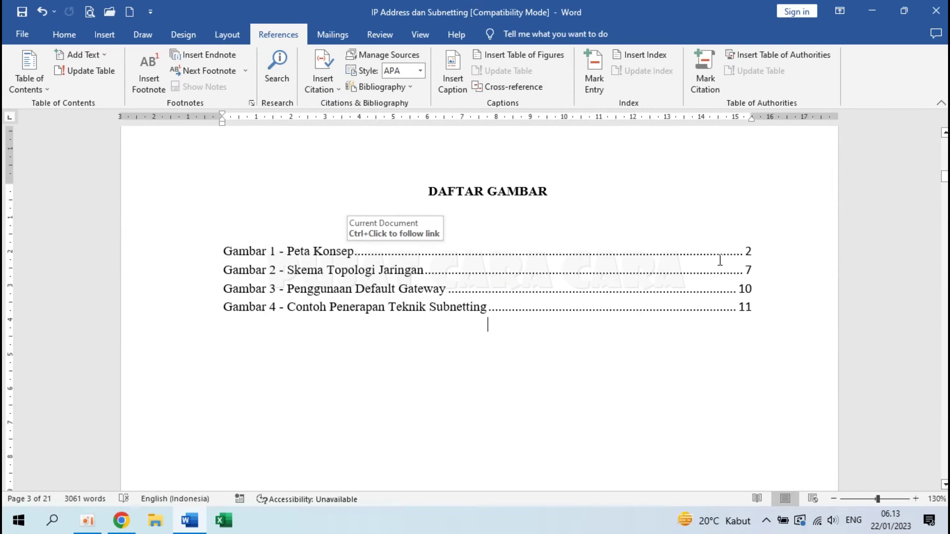
pyautogui.click(754, 251)
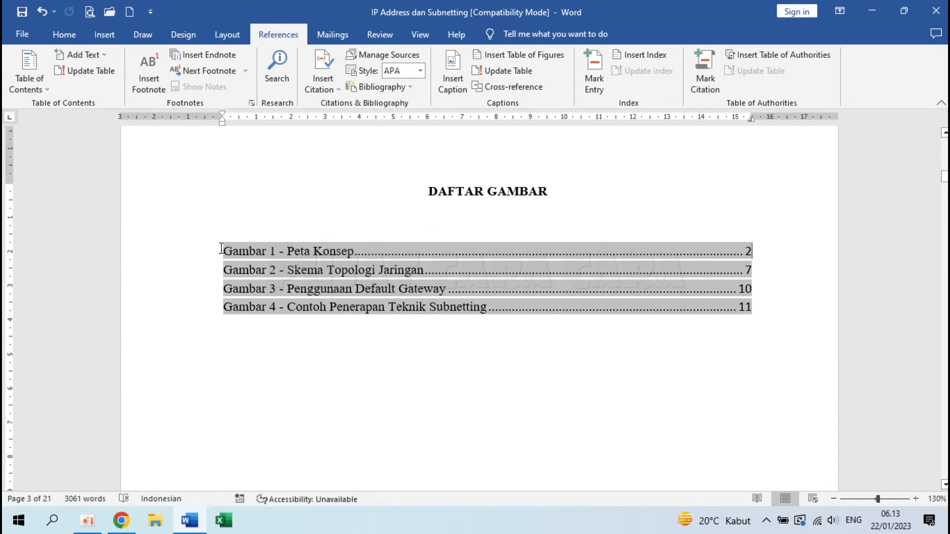
pyautogui.moveTo(230, 248); pyautogui.dragTo(764, 308)
pyautogui.click(78, 36)
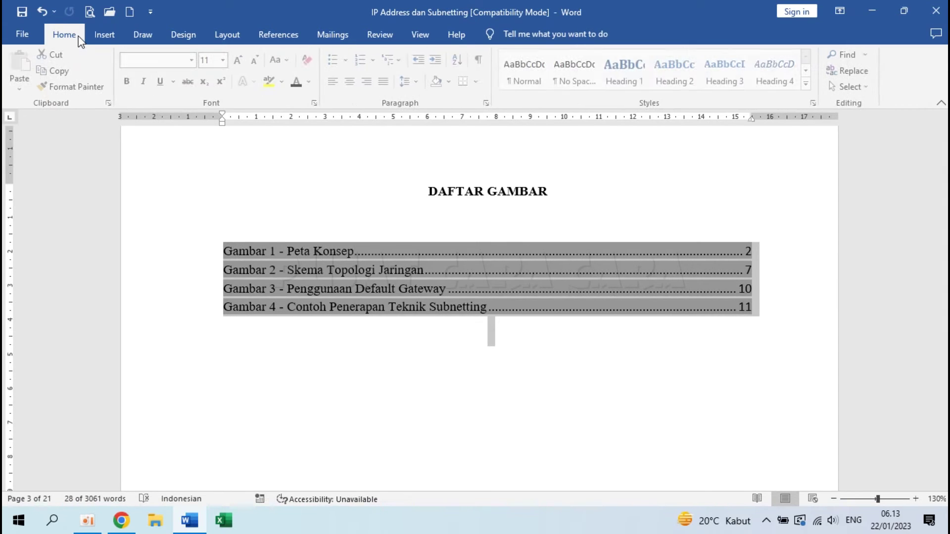
pyautogui.click(194, 60)
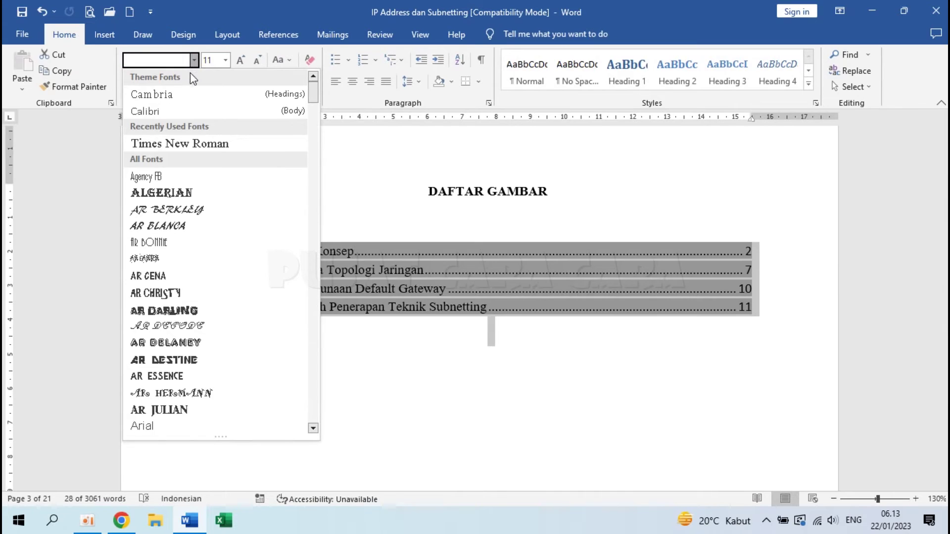
pyautogui.click(198, 141)
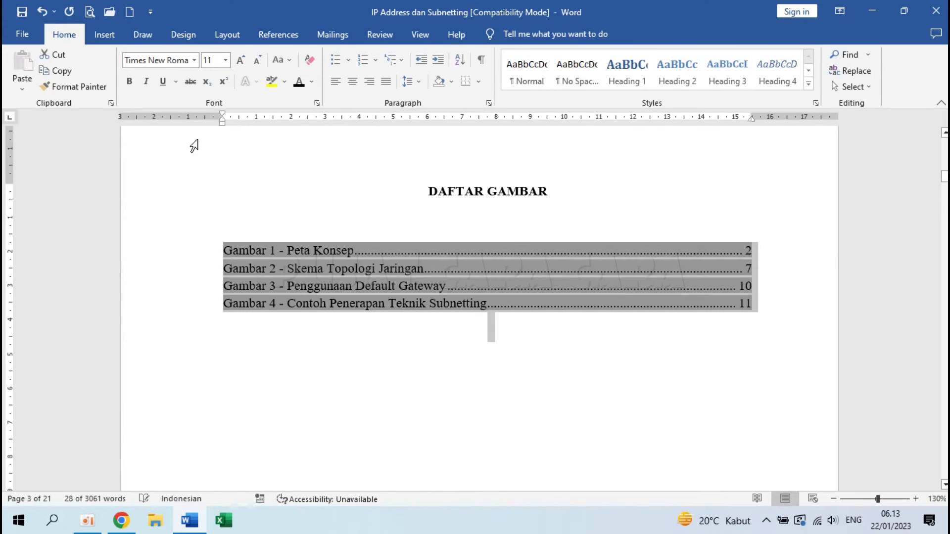
pyautogui.click(226, 61)
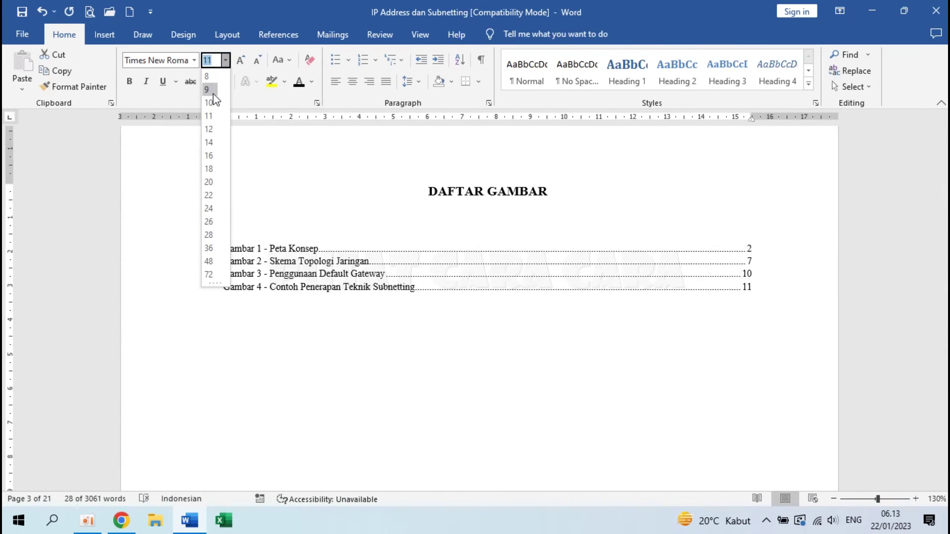
pyautogui.click(211, 128)
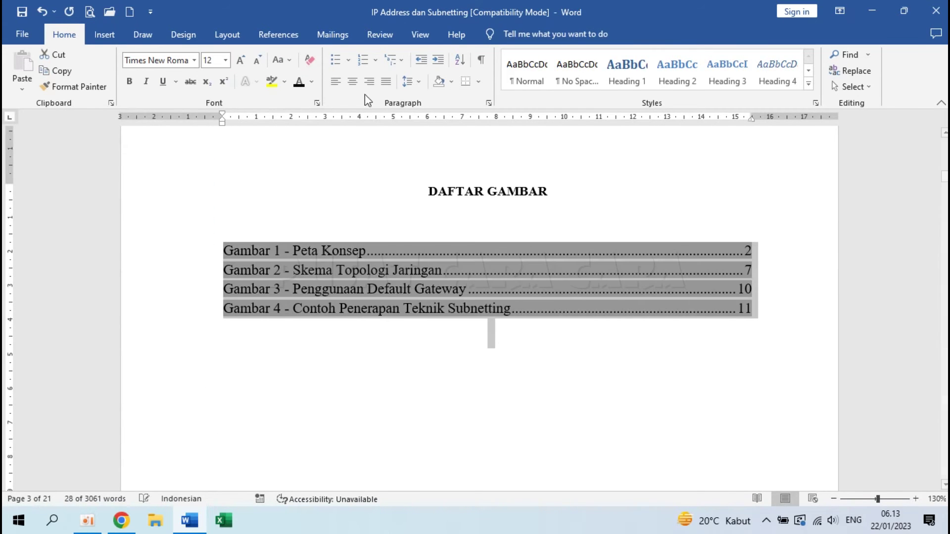
# Step: Set the line spacing of the DAFTAR GAMBAR entries to 1,5 and deselect the list
pyautogui.click(417, 83)
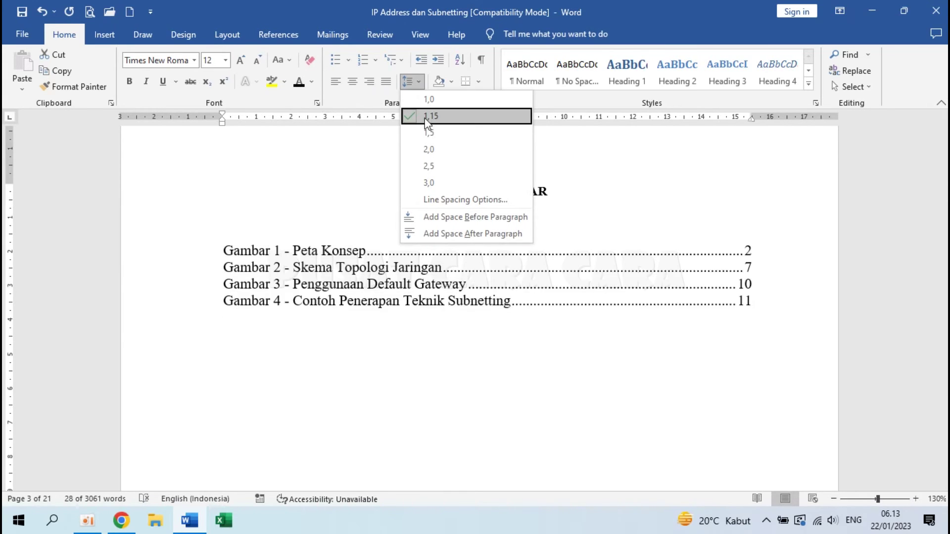
pyautogui.click(447, 134)
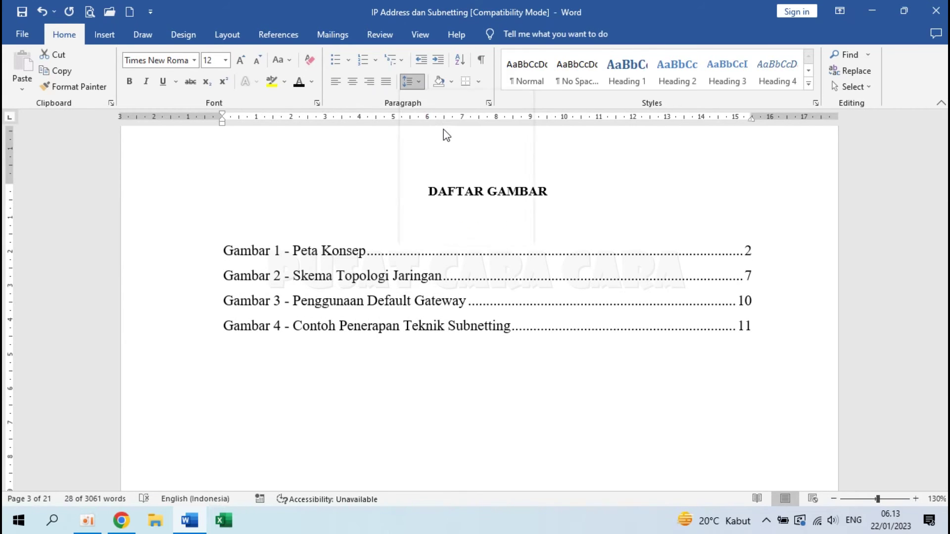
pyautogui.click(510, 328)
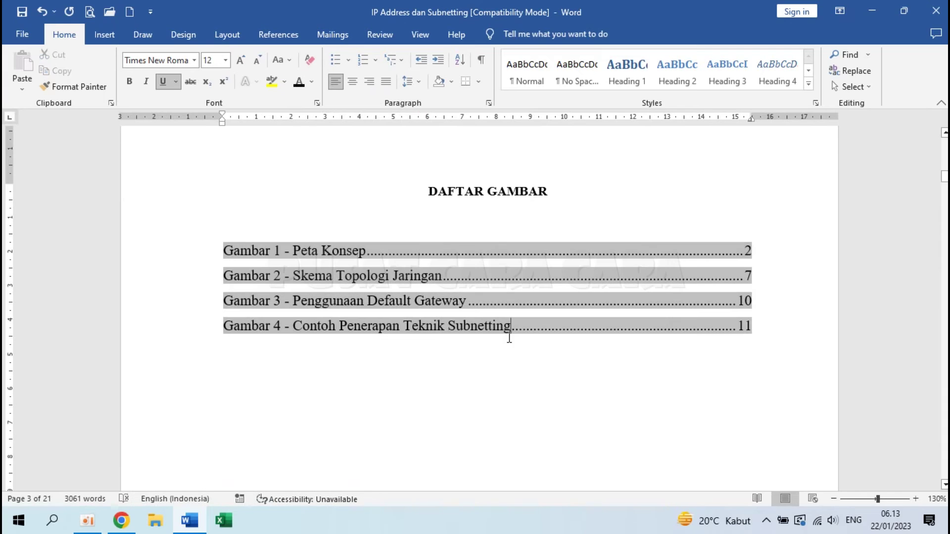
pyautogui.click(527, 358)
# Step: Insert a table of figures with the caption label Tabel on a new line below the DAFTAR TABEL heading
pyautogui.scroll(-10, 527, 358)
pyautogui.scroll(-5, 527, 358)
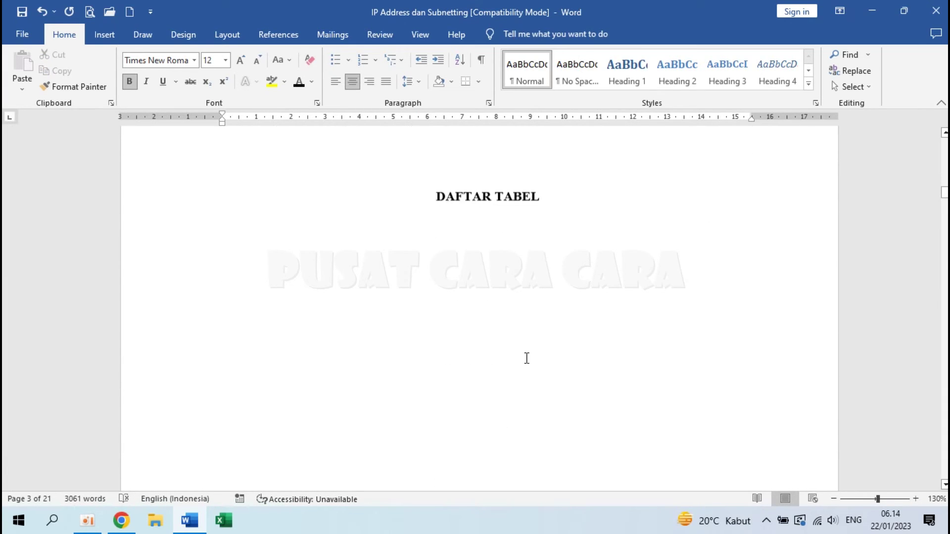
pyautogui.click(485, 222)
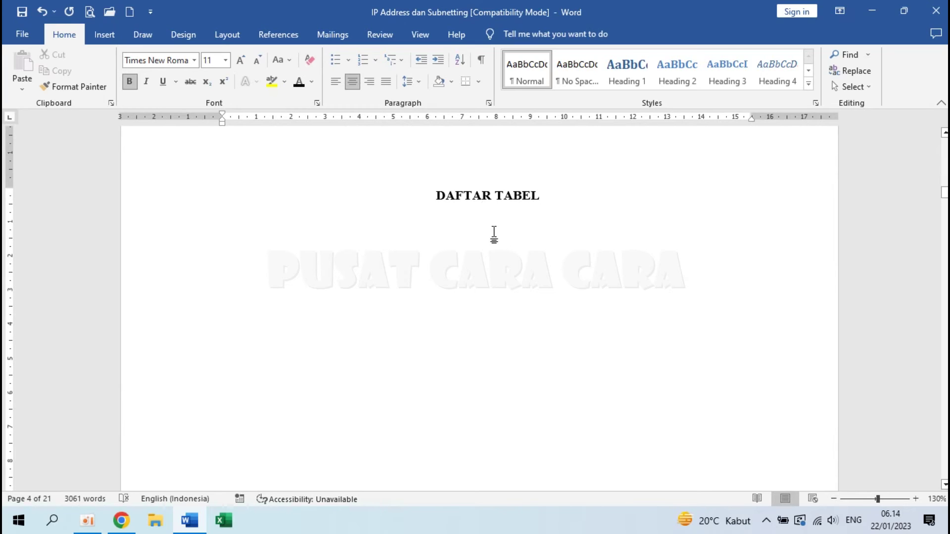
pyautogui.moveTo(478, 222); pyautogui.dragTo(556, 201)
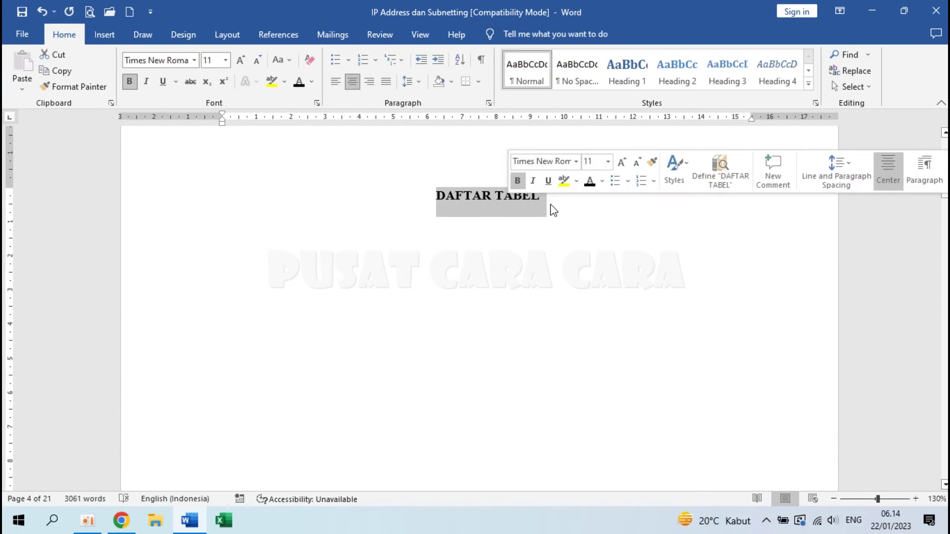
pyautogui.click(555, 209)
pyautogui.press('Return')
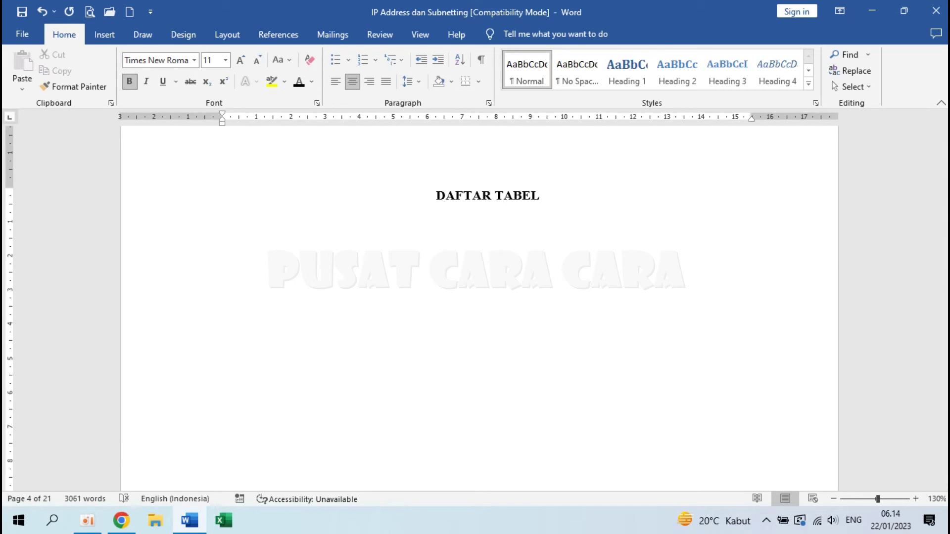
pyautogui.click(282, 38)
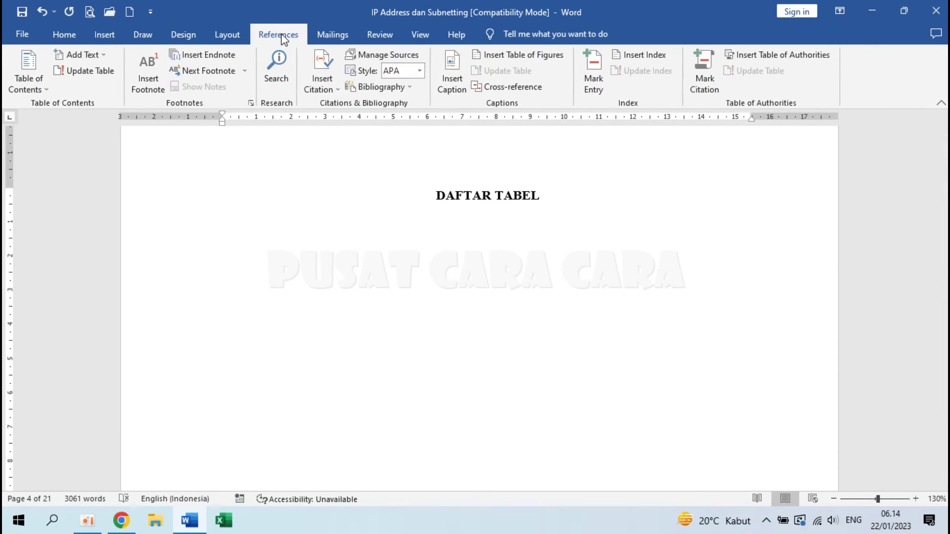
pyautogui.click(521, 55)
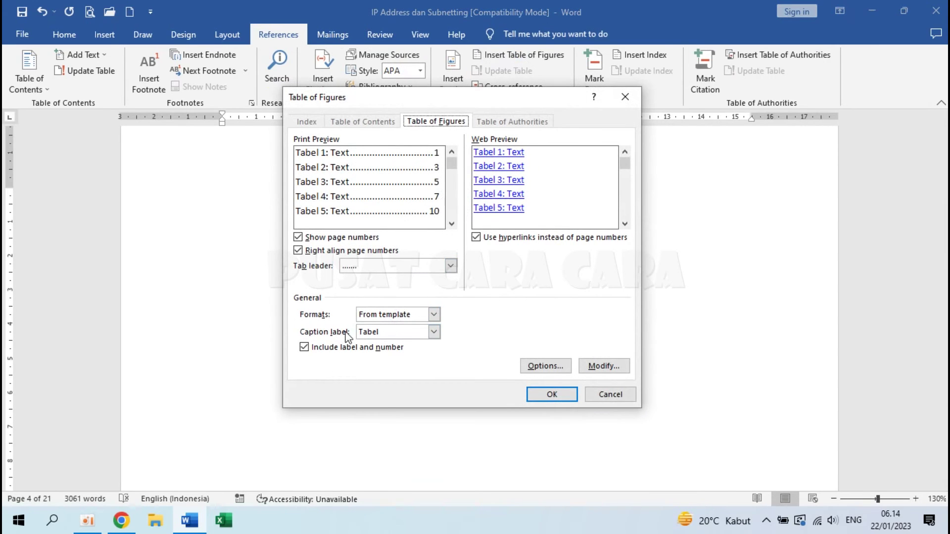
pyautogui.click(387, 335)
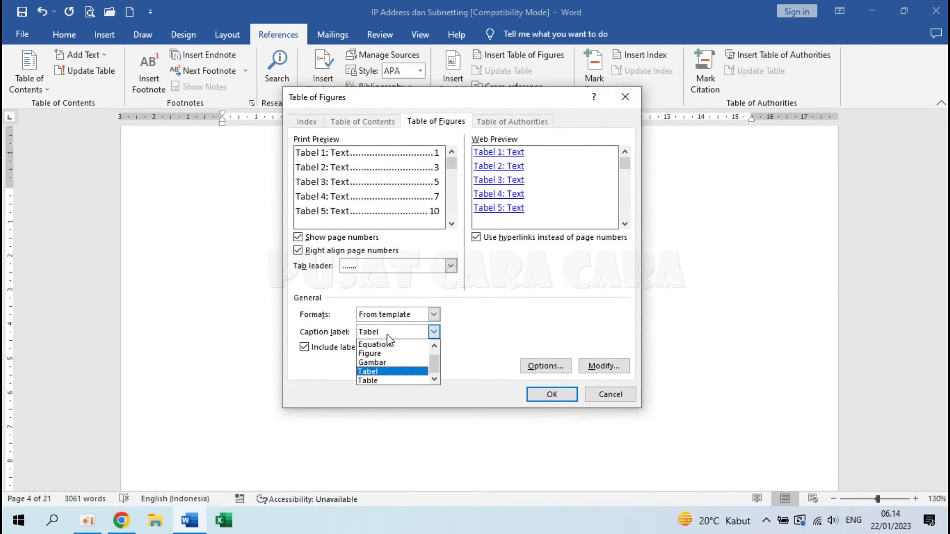
pyautogui.click(392, 373)
pyautogui.click(545, 394)
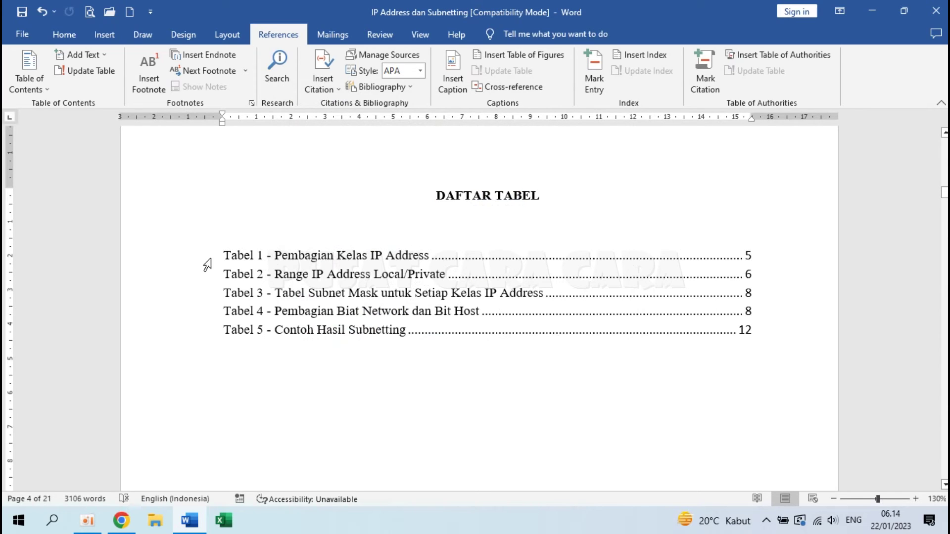
# Step: Set all entries of the list of tables under DAFTAR TABEL to Times New Roman at size 12
pyautogui.moveTo(221, 255); pyautogui.dragTo(765, 328)
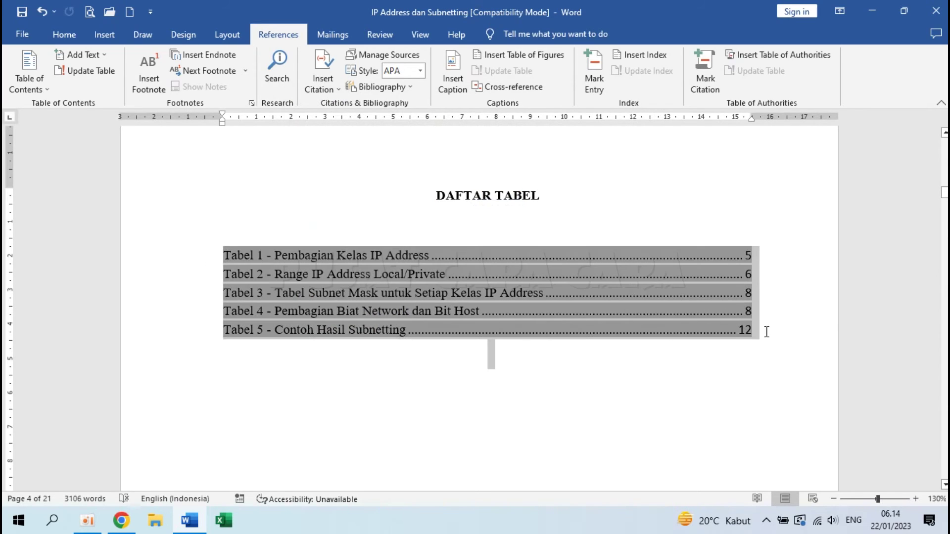
pyautogui.click(64, 34)
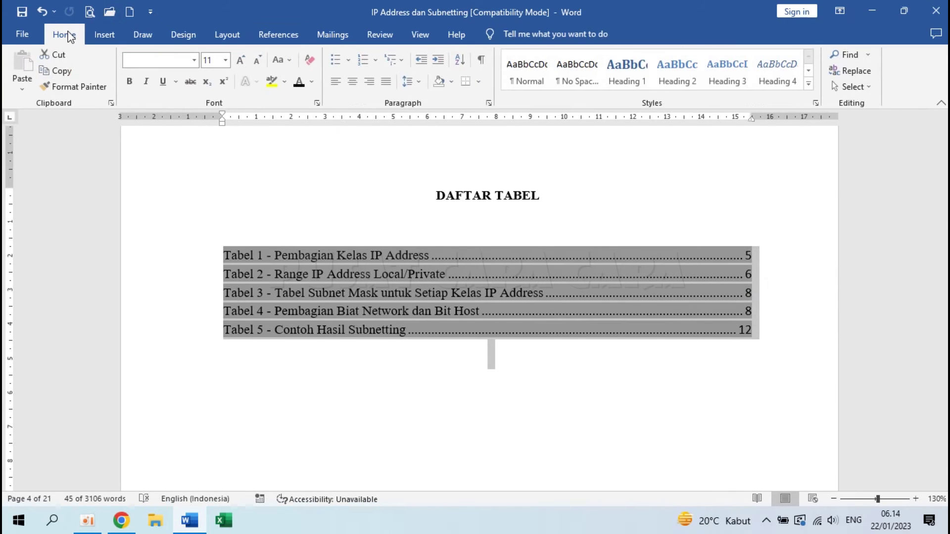
pyautogui.click(195, 60)
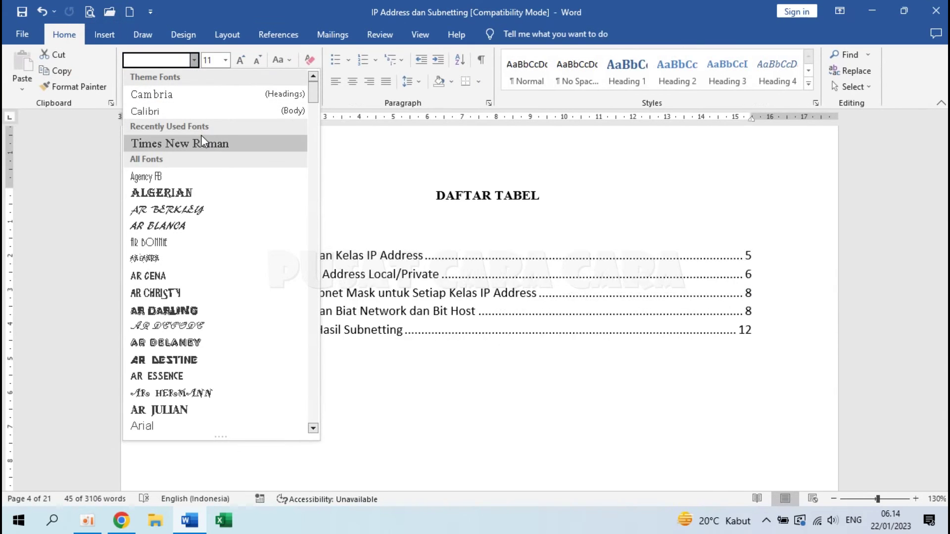
pyautogui.click(202, 142)
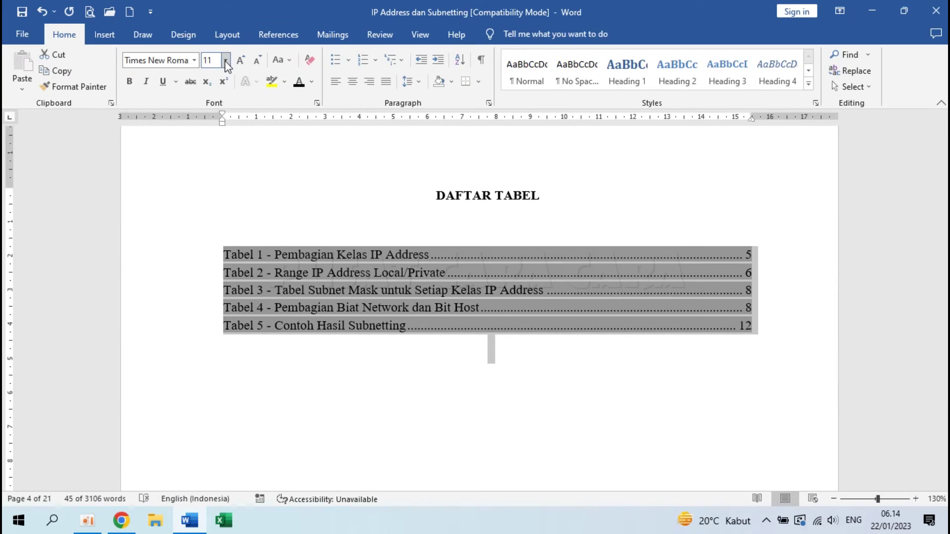
pyautogui.click(226, 60)
pyautogui.click(214, 131)
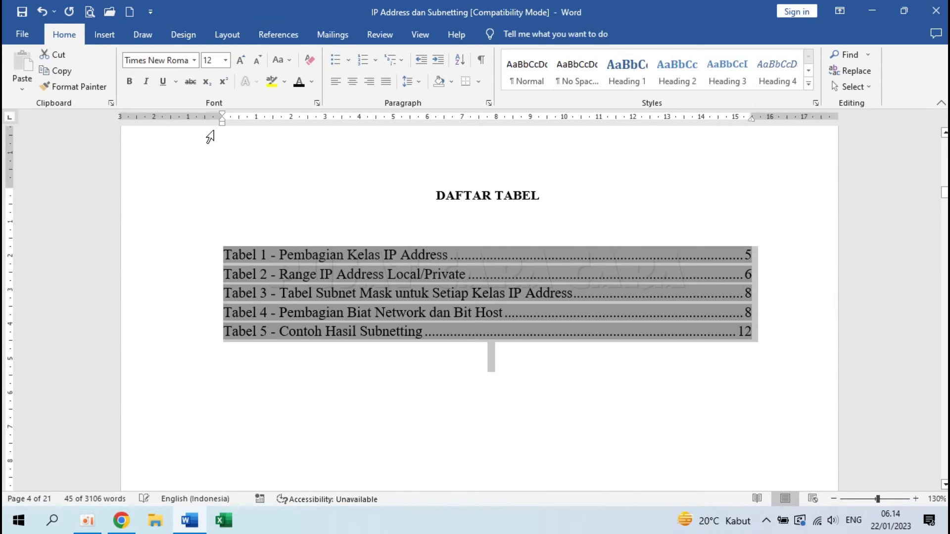
# Step: Set the line spacing of the DAFTAR TABEL entries to 1,5 and deselect the list
pyautogui.click(414, 82)
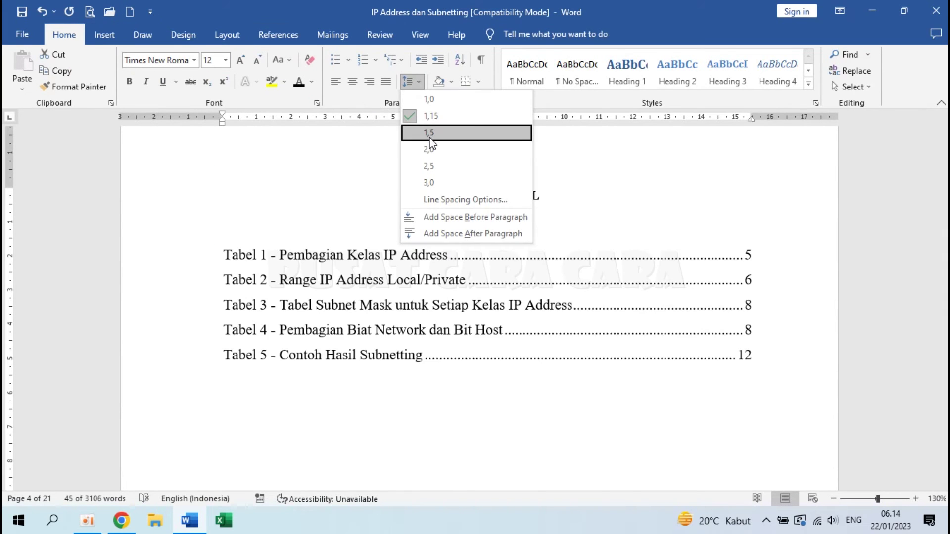
pyautogui.click(428, 133)
pyautogui.scroll(-1, 490, 190)
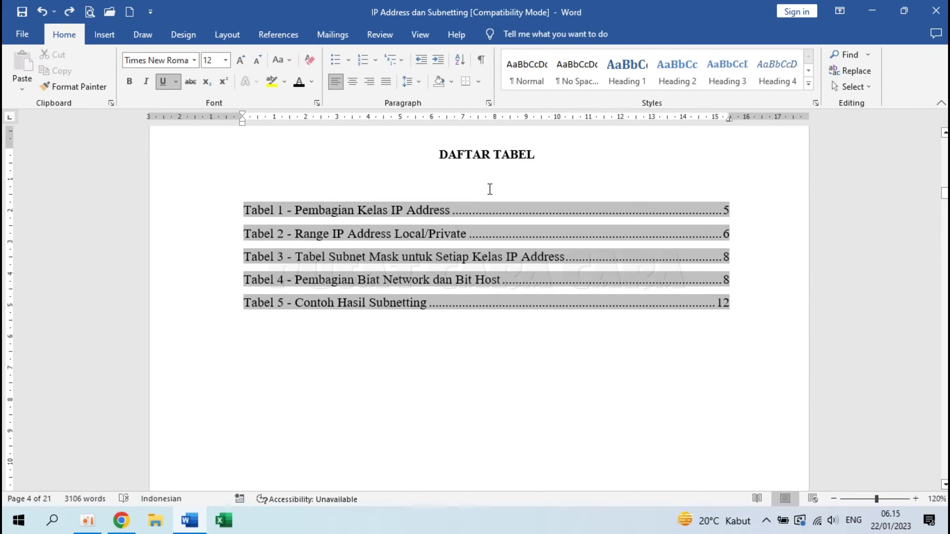
pyautogui.click(490, 156)
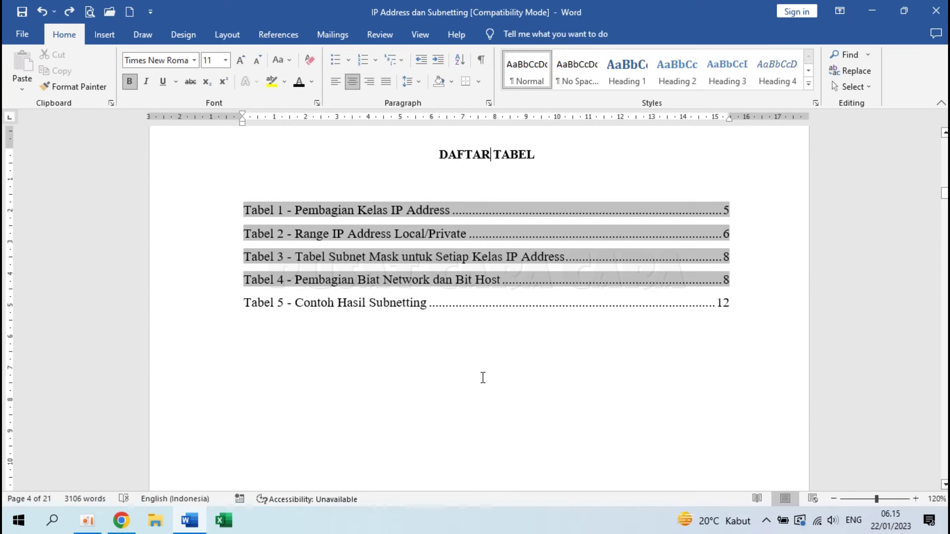
# Step: Insert the Excel picture from the 01 Gambar folder on the empty line above the Petunjuk Penggunaan Modul heading
pyautogui.scroll(-15, 483, 378)
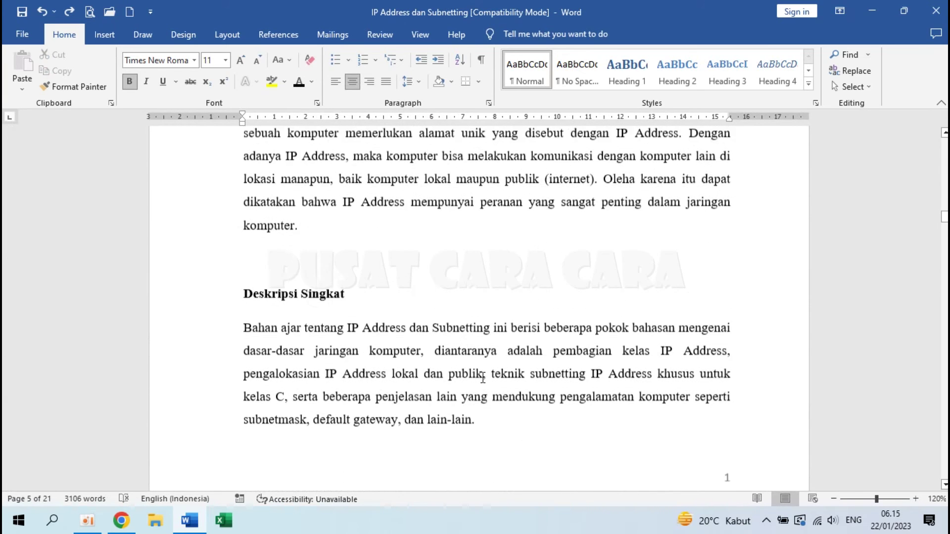
pyautogui.scroll(-1, 483, 378)
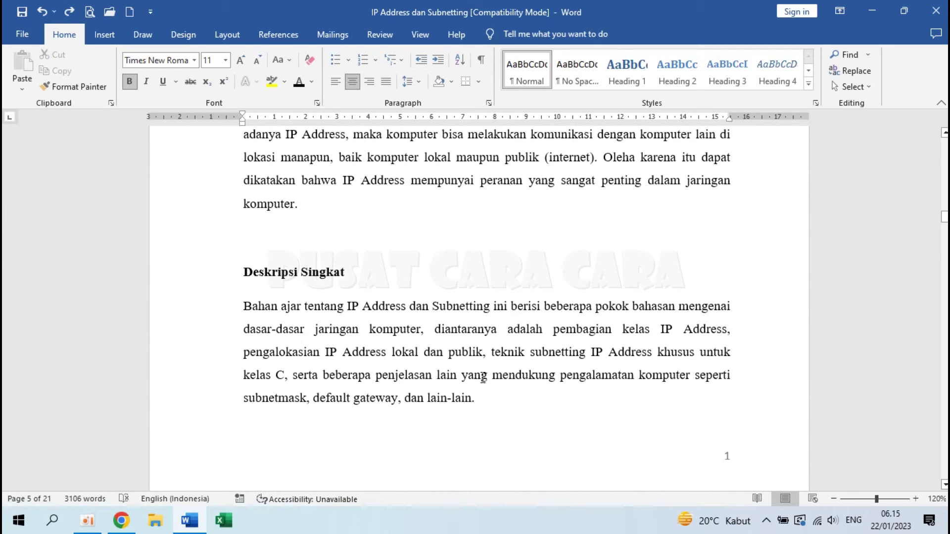
pyautogui.scroll(-10, 483, 378)
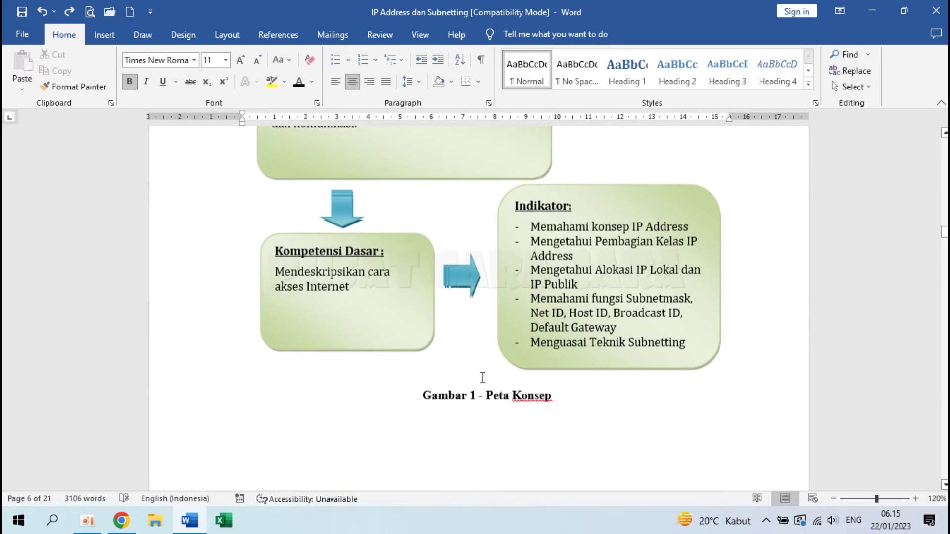
pyautogui.scroll(-8, 483, 377)
pyautogui.scroll(-3, 483, 377)
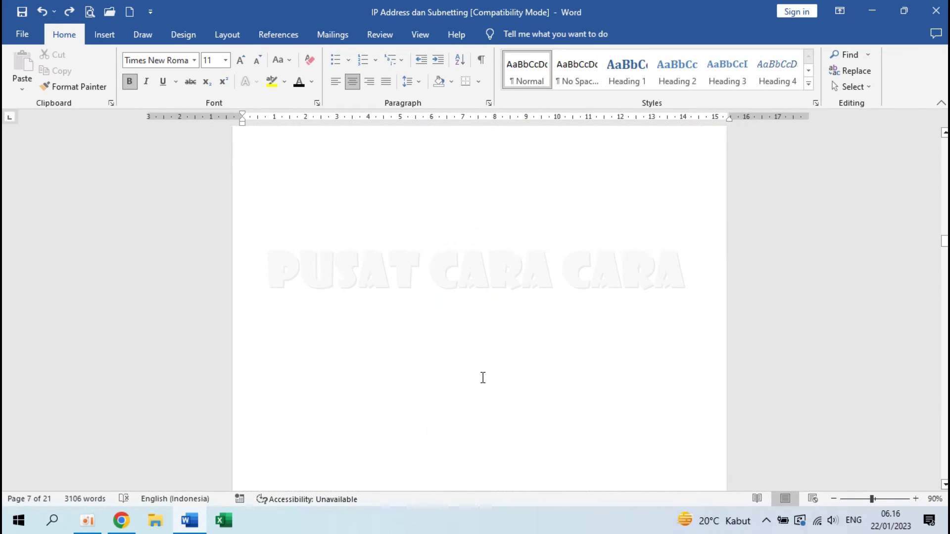
pyautogui.scroll(-4, 483, 379)
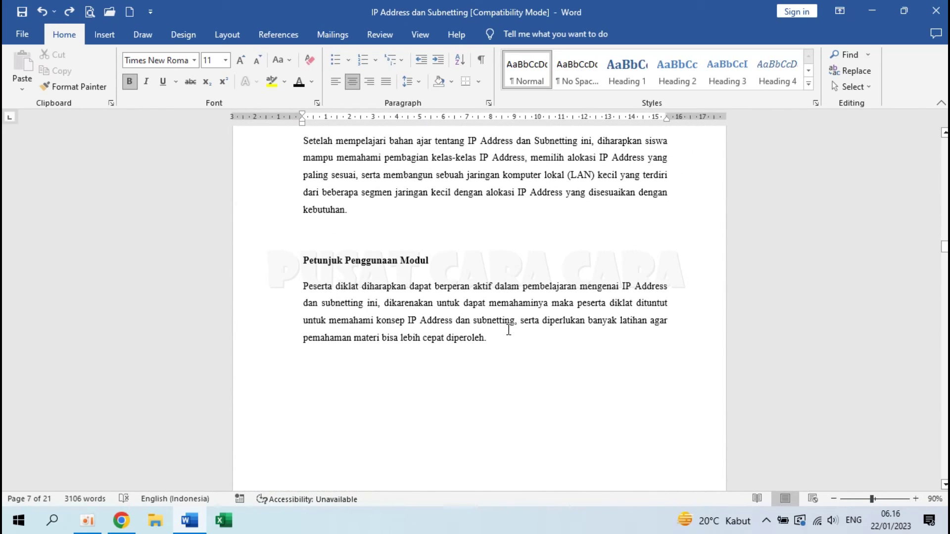
pyautogui.click(352, 235)
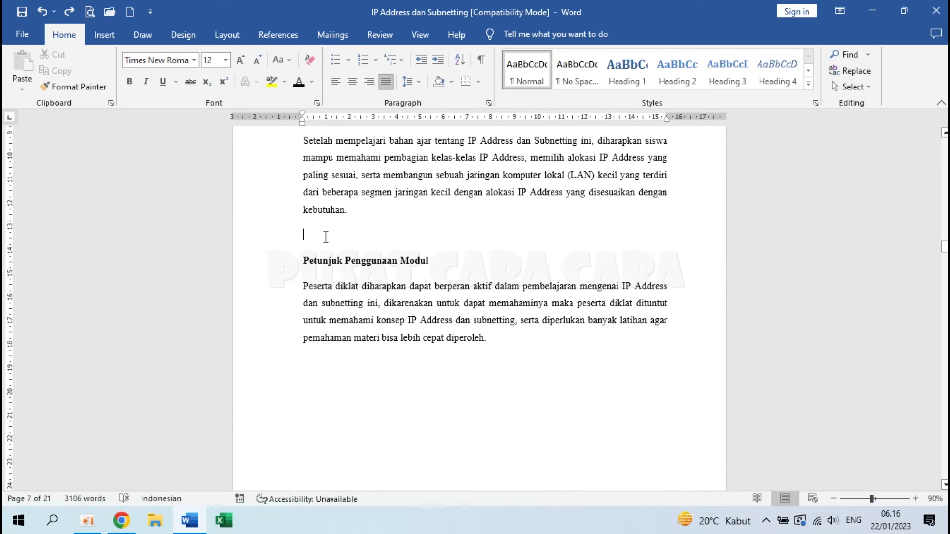
pyautogui.click(103, 36)
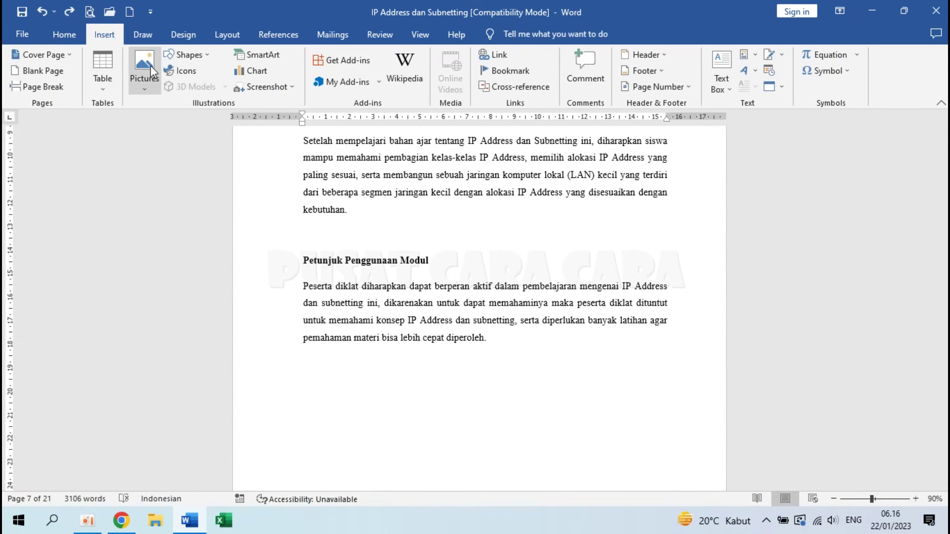
pyautogui.click(150, 65)
pyautogui.click(182, 121)
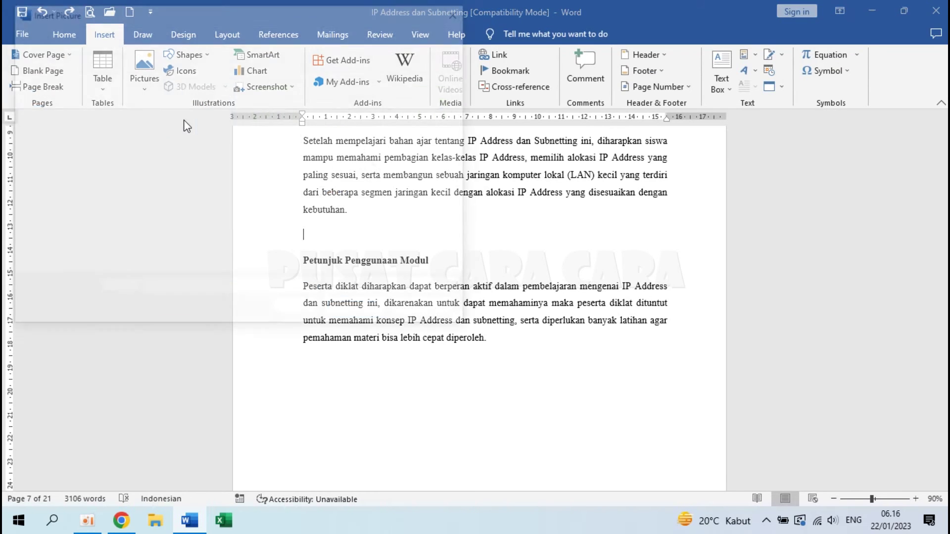
pyautogui.click(269, 117)
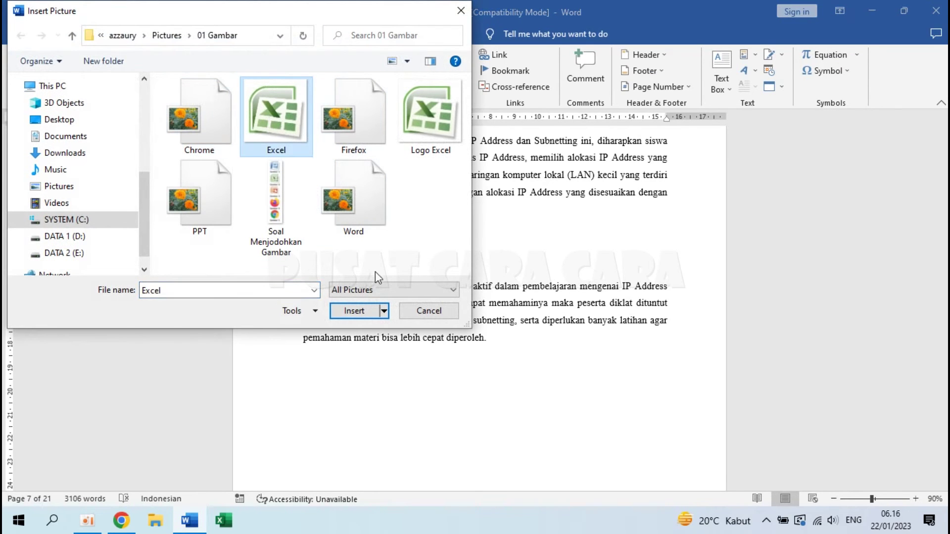
pyautogui.click(364, 311)
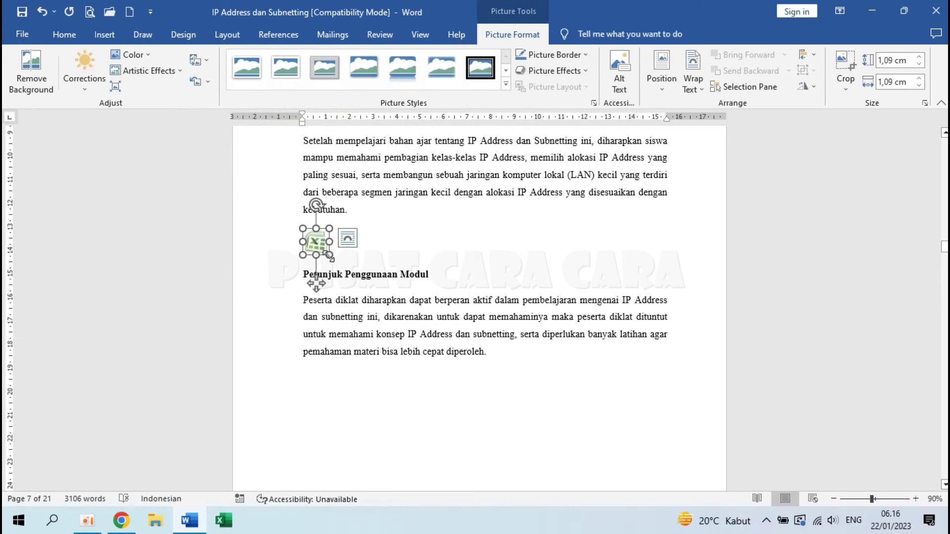
# Step: Enlarge the Excel picture proportionally to a little over half the text width and centre it on the page
pyautogui.moveTo(329, 254); pyautogui.dragTo(506, 335)
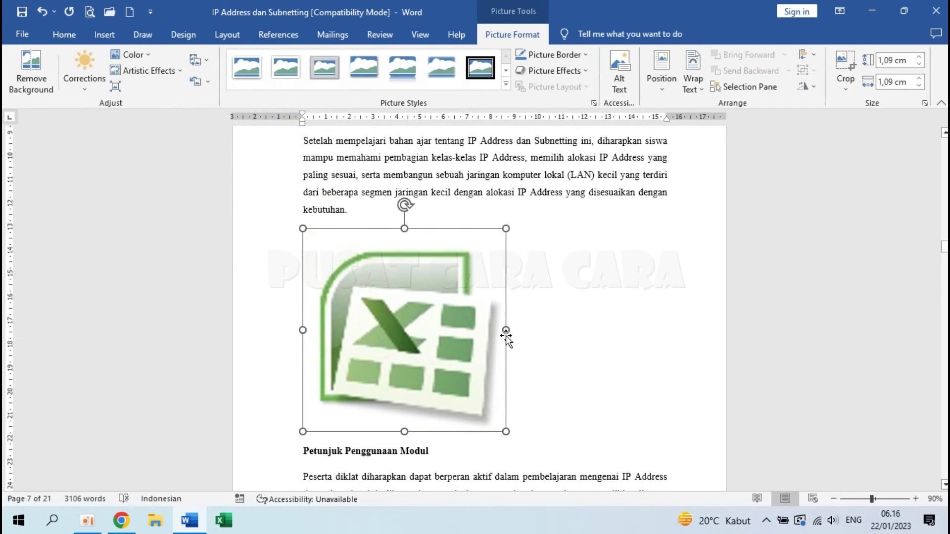
pyautogui.click(64, 34)
pyautogui.click(354, 83)
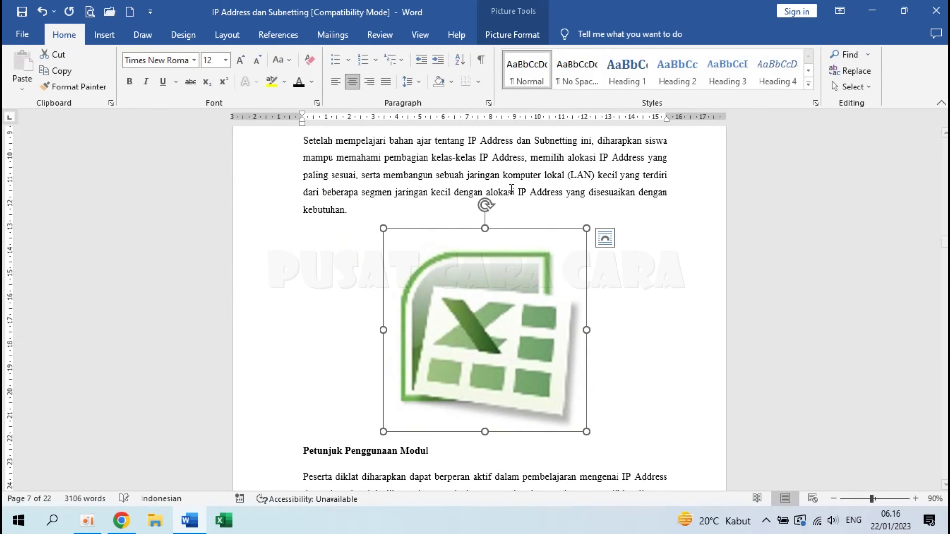
# Step: Add the caption "Gambar 2 - Gambar Logo Excel" with the label Gambar on a new line below the Excel picture
pyautogui.click(610, 364)
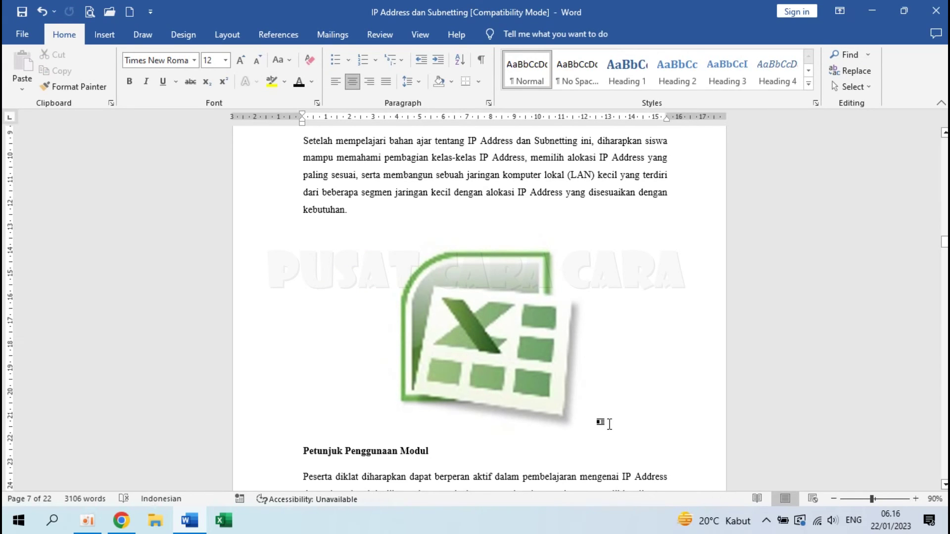
pyautogui.press('Return')
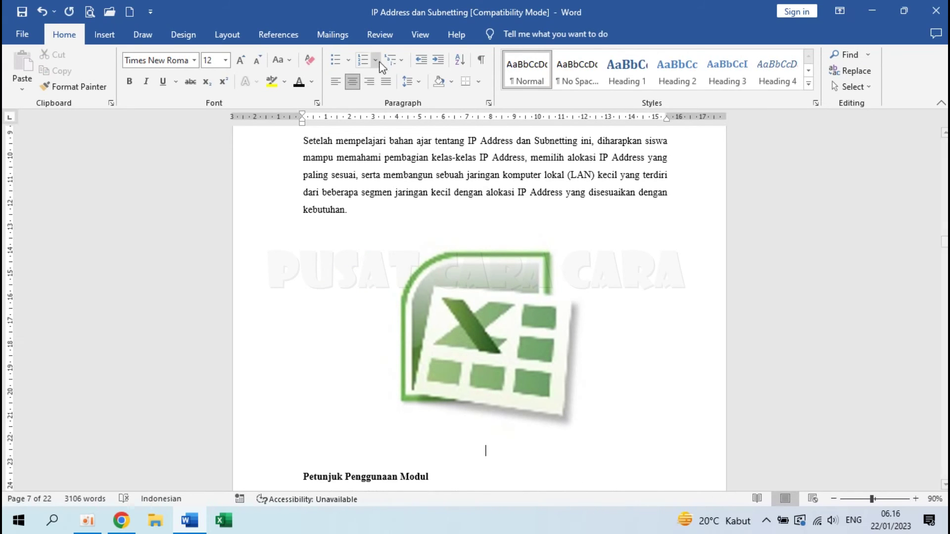
pyautogui.click(274, 35)
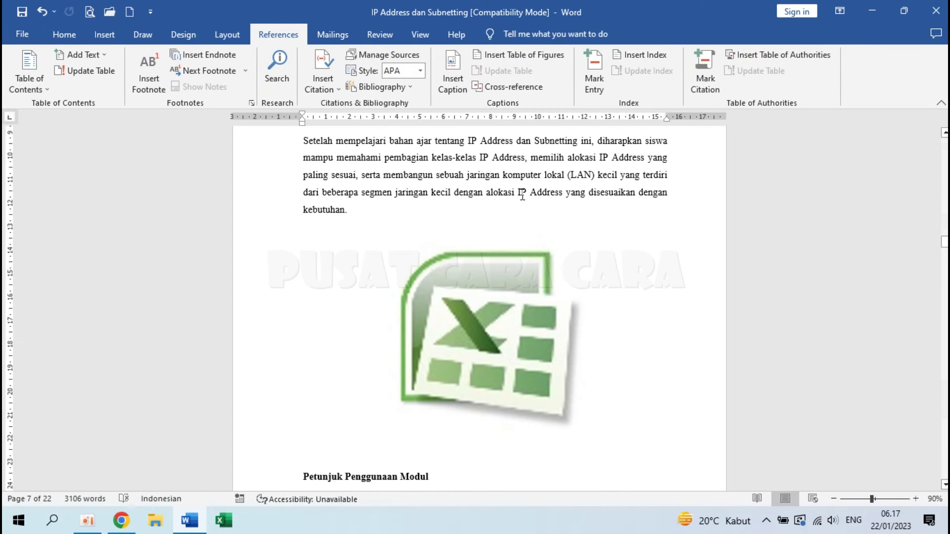
pyautogui.click(463, 81)
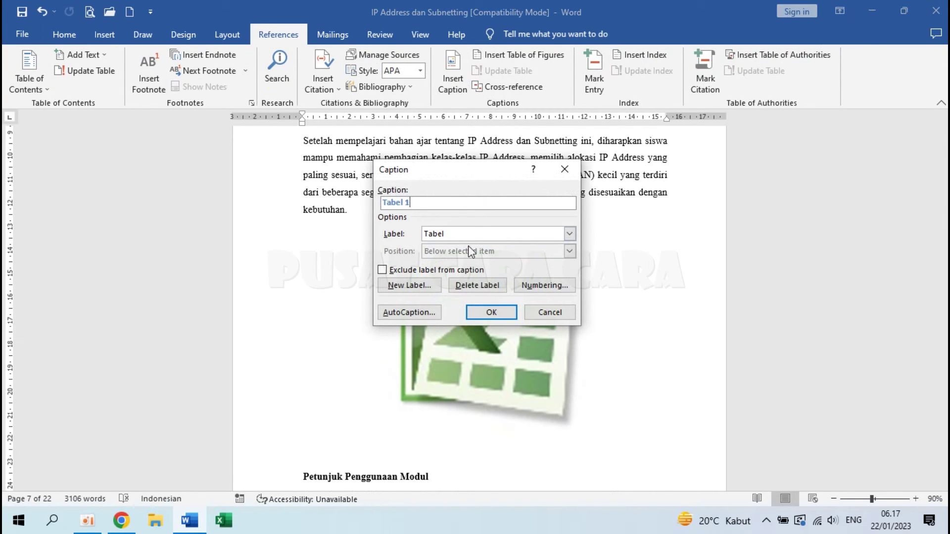
pyautogui.click(534, 234)
pyautogui.click(455, 265)
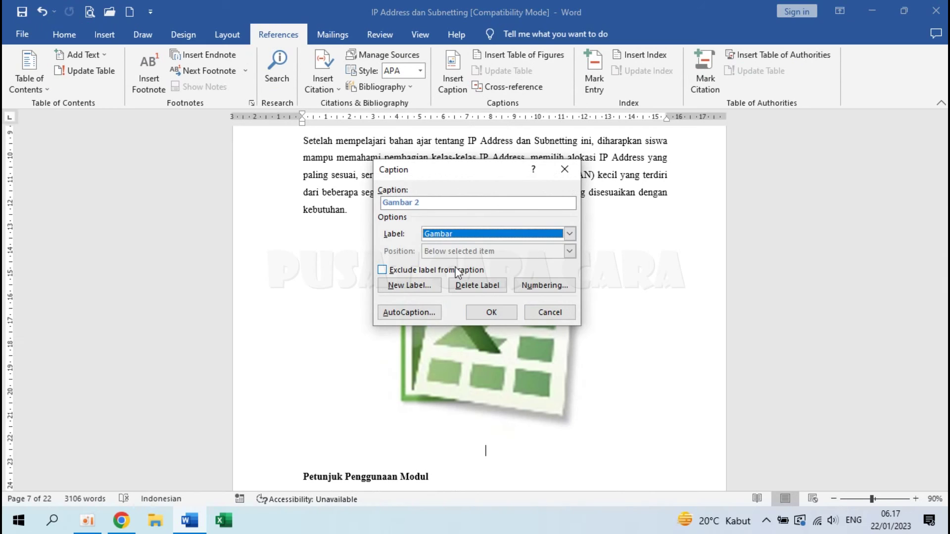
pyautogui.click(445, 203)
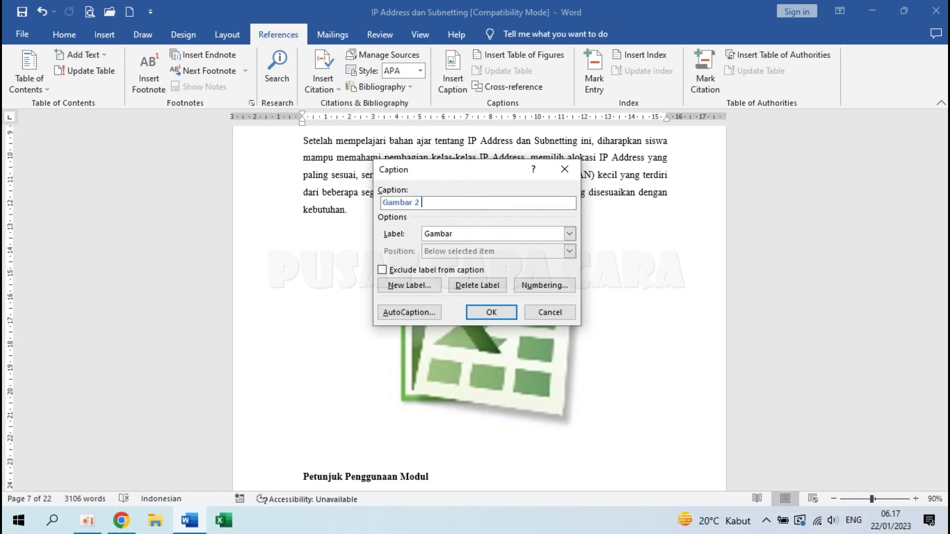
pyautogui.write('- Gambar o')
pyautogui.write('ogo Excel')
pyautogui.click(497, 316)
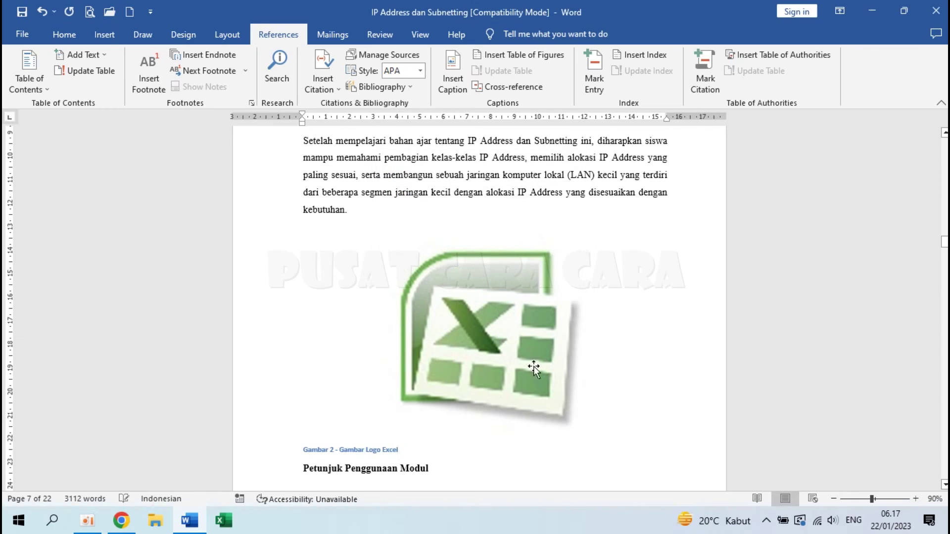
# Step: Copy the formatting of the Gambar 1 - Peta Konsep caption onto the Gambar 2 - Gambar Logo Excel caption with Format Painter
pyautogui.scroll(10, 365, 388)
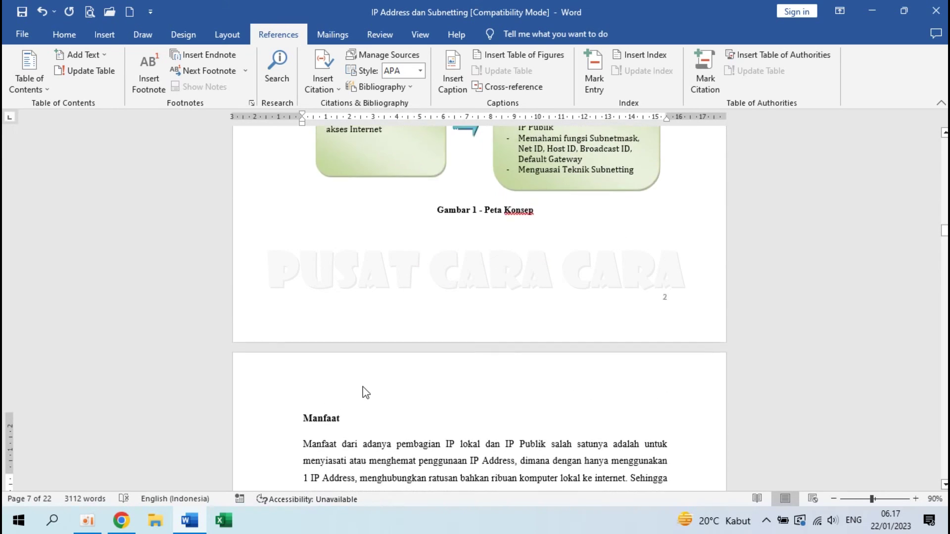
pyautogui.scroll(3, 468, 316)
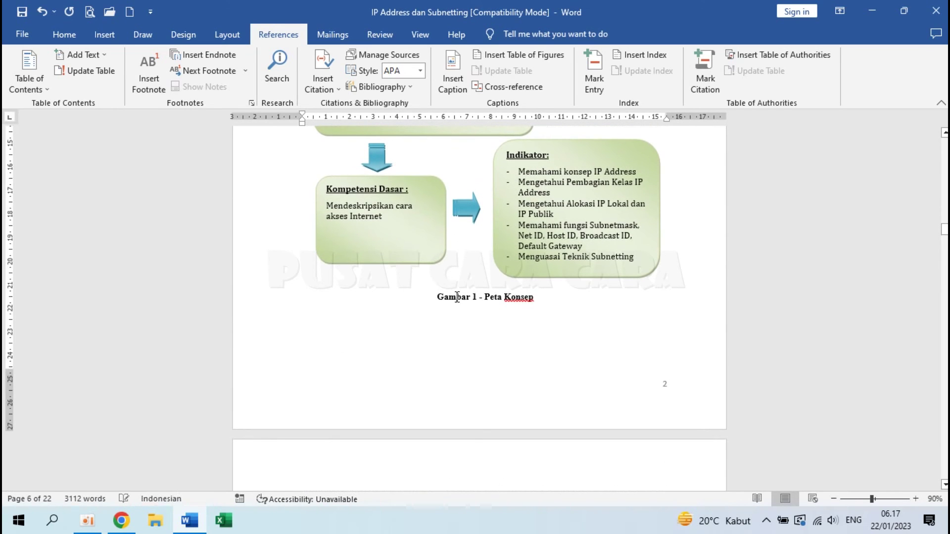
pyautogui.click(68, 37)
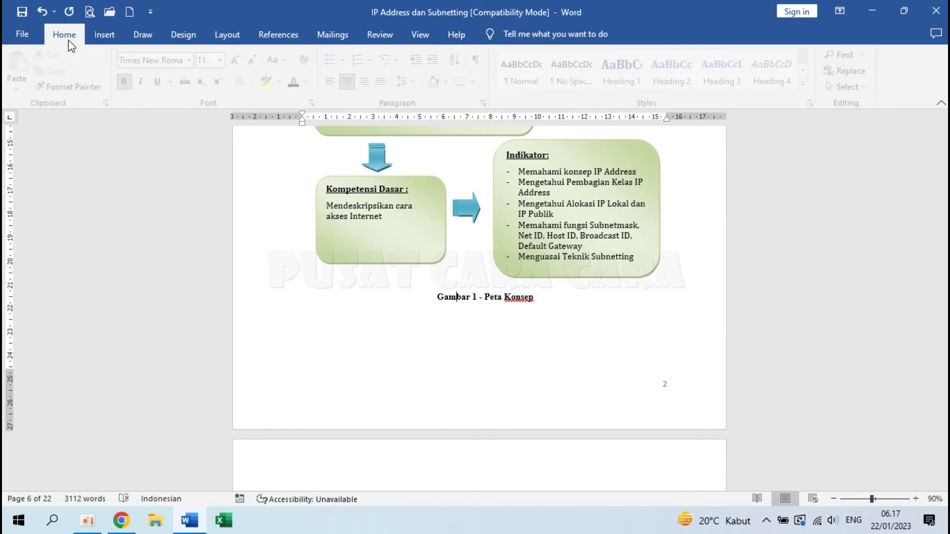
pyautogui.click(79, 88)
pyautogui.scroll(-15, 233, 250)
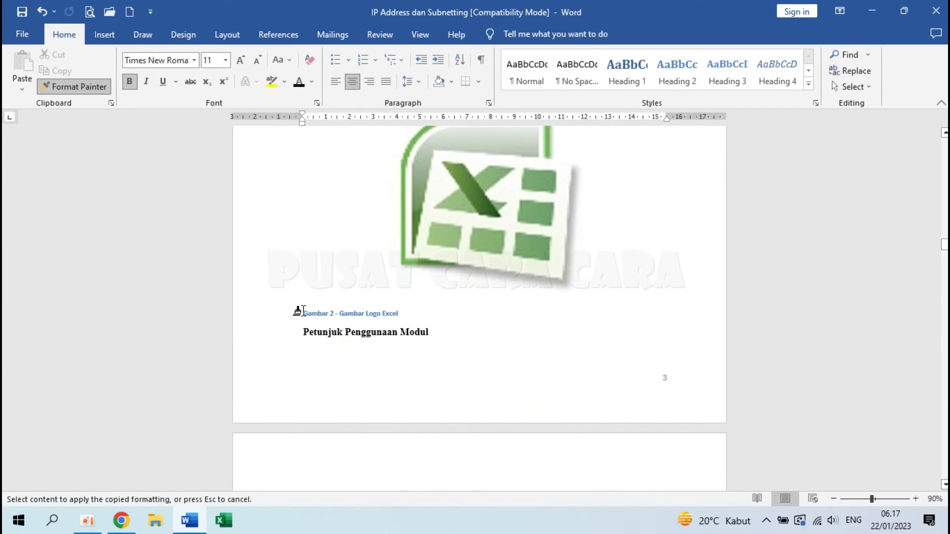
pyautogui.moveTo(298, 312); pyautogui.dragTo(420, 321)
pyautogui.click(347, 293)
pyautogui.scroll(-1, 348, 292)
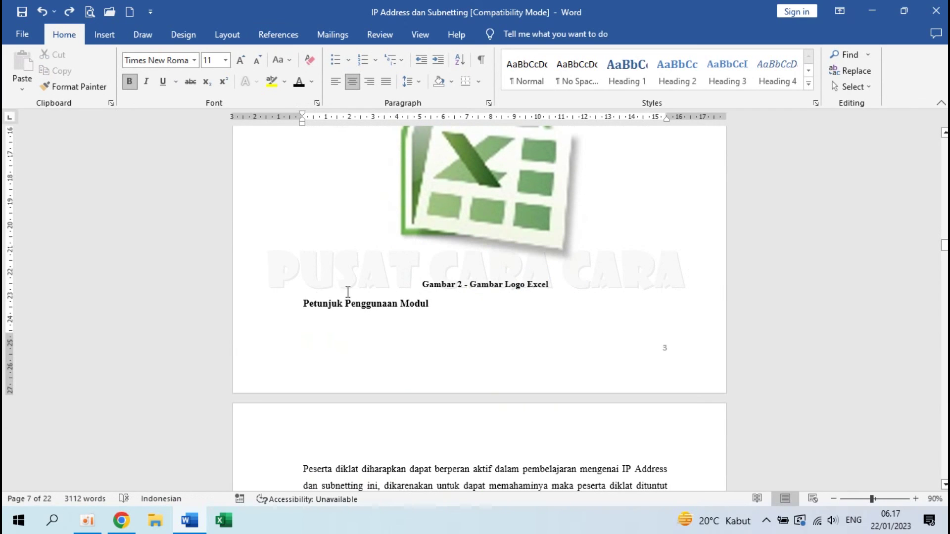
# Step: Insert a page break before the Petunjuk Penggunaan Modul heading so it starts on a new page
pyautogui.click(299, 303)
pyautogui.hotkey('ctrl', 'Return')
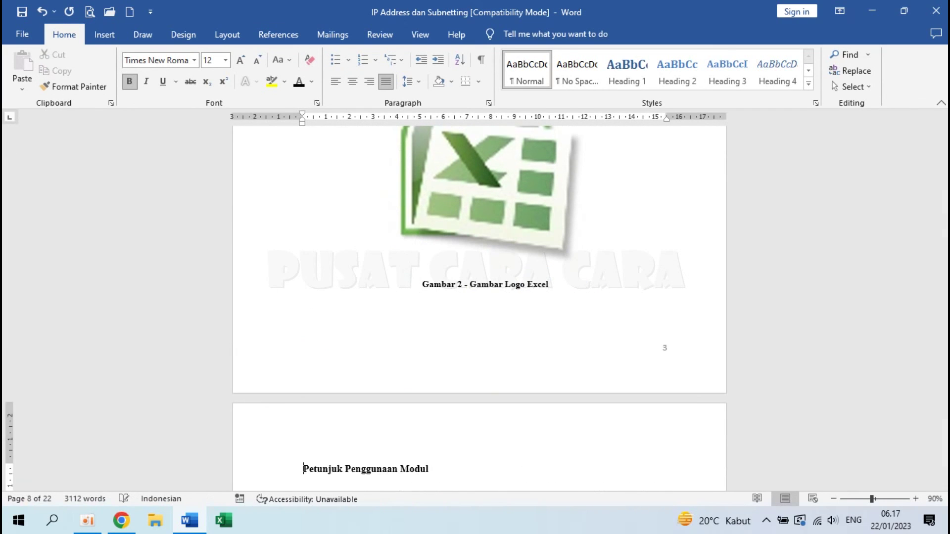
pyautogui.scroll(5, 527, 354)
# Step: Insert an empty table of 5 columns and 4 rows on a new line after the IP Address Lokal paragraph under Alokasi IP Lokal dan IP Publik
pyautogui.scroll(-20, 484, 391)
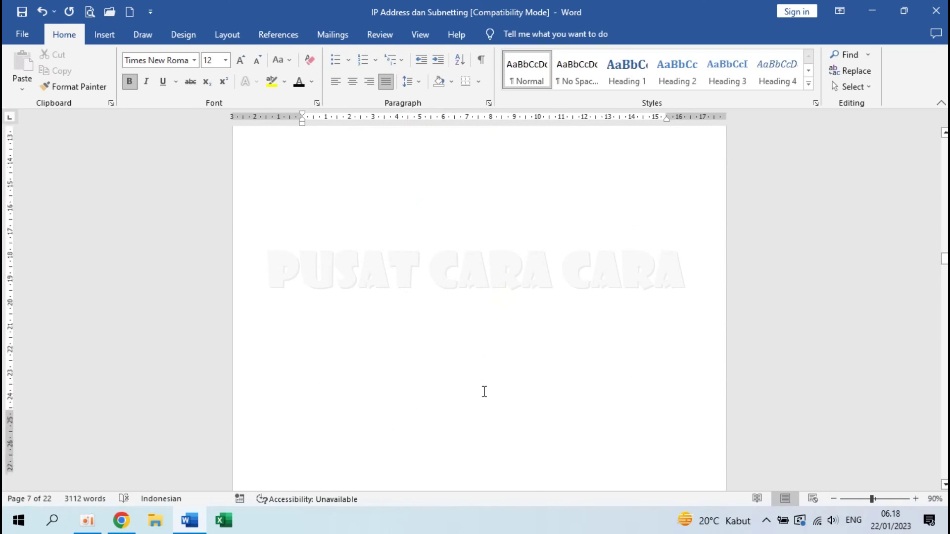
pyautogui.scroll(-20, 485, 391)
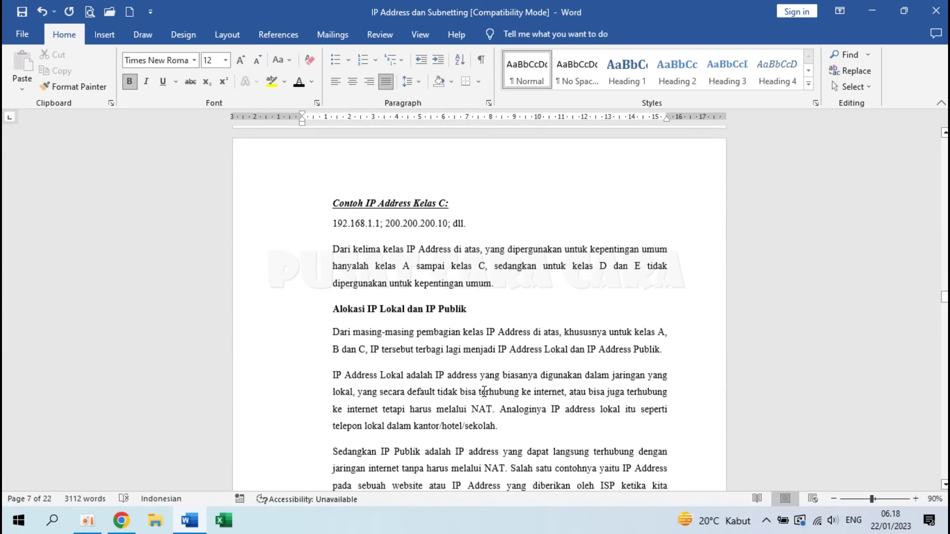
pyautogui.scroll(-4, 474, 287)
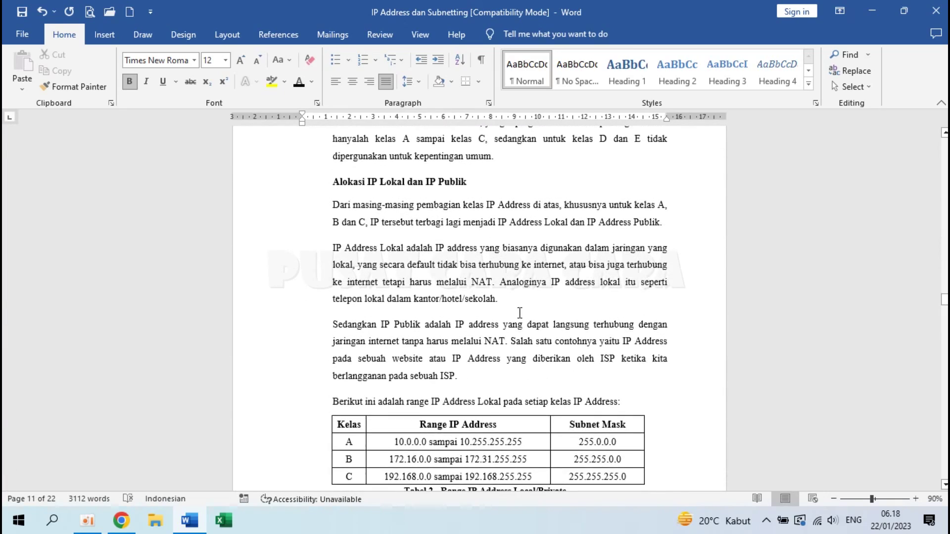
pyautogui.click(521, 301)
pyautogui.press('Return')
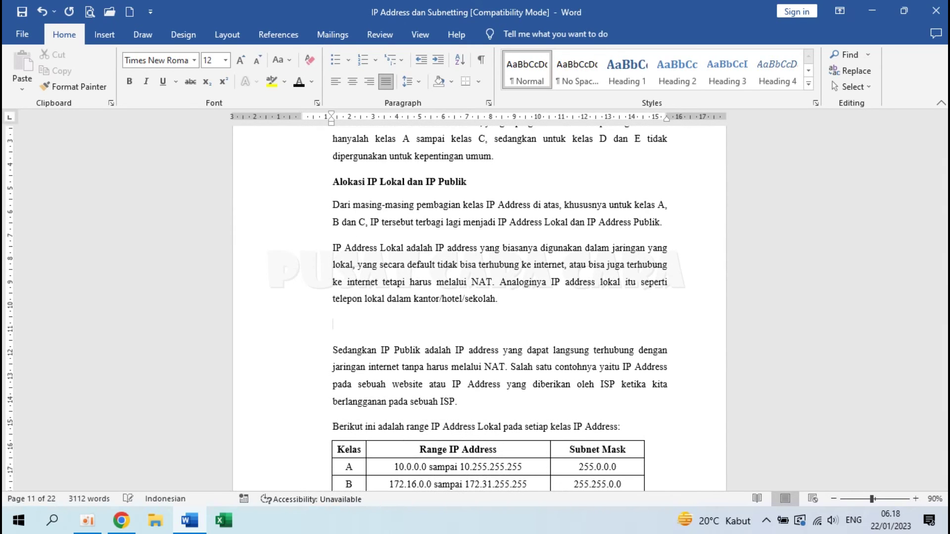
pyautogui.click(105, 35)
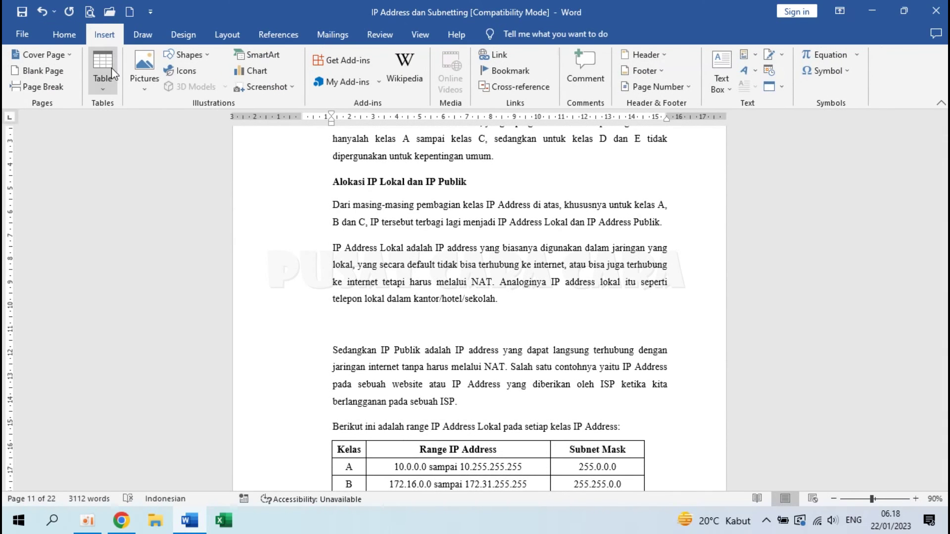
pyautogui.click(110, 69)
pyautogui.click(152, 157)
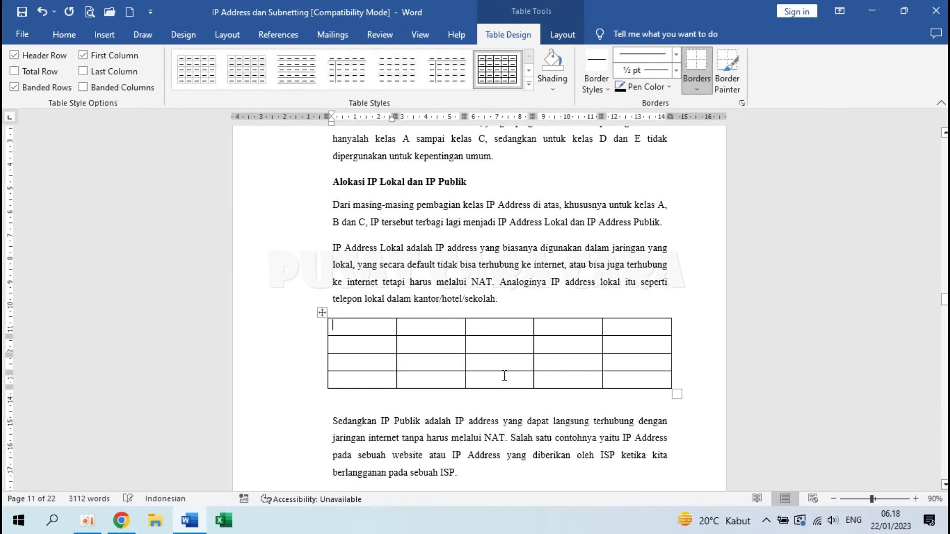
# Step: Add the caption "Tabel 2 - Tabel Contoh" with the label Tabel below the new empty table
pyautogui.click(404, 399)
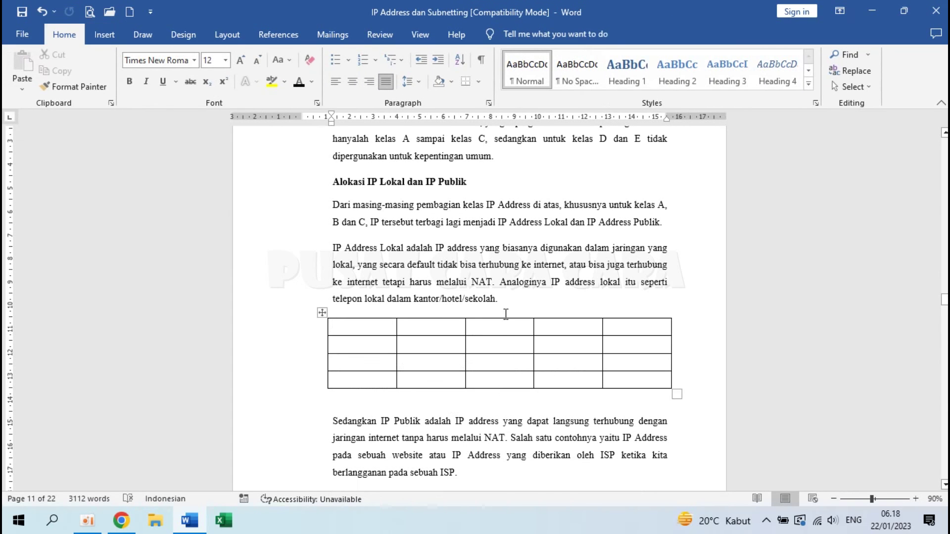
pyautogui.click(285, 35)
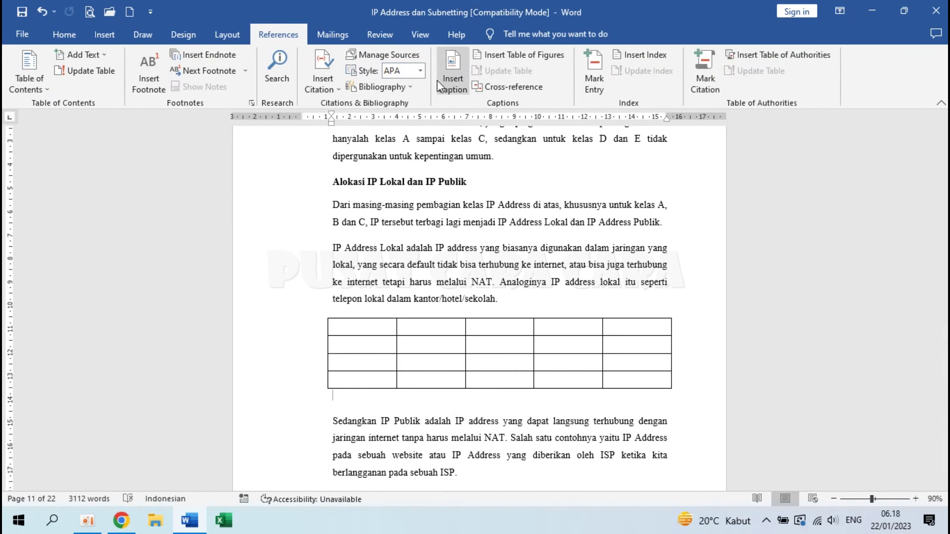
pyautogui.click(463, 72)
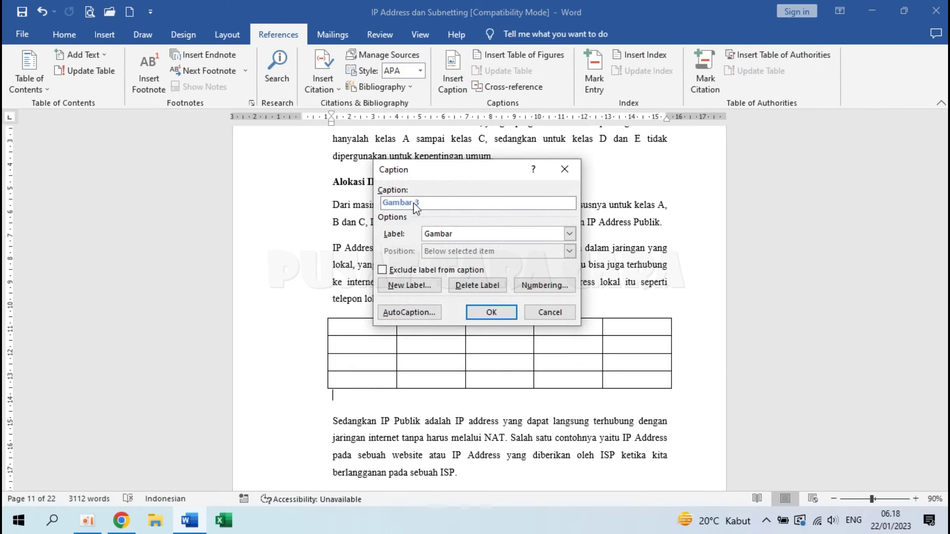
pyautogui.click(463, 234)
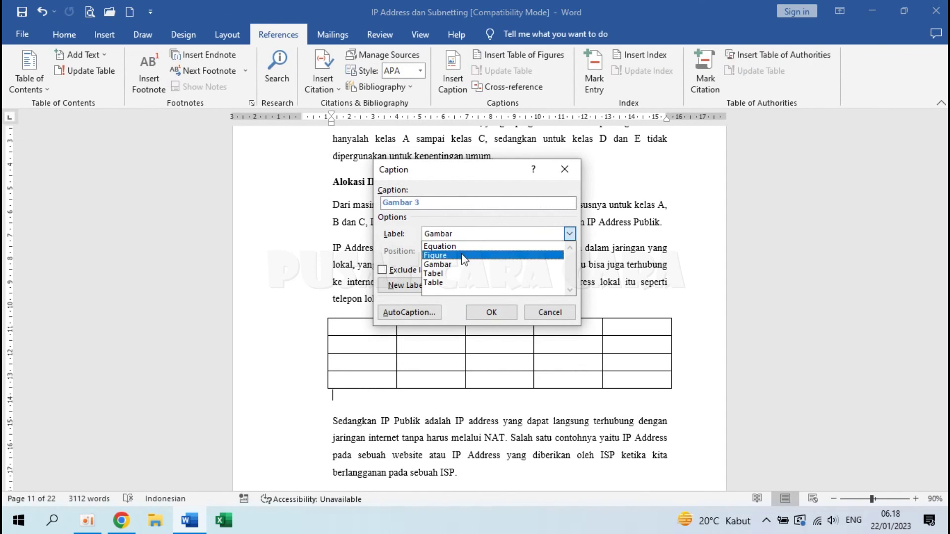
pyautogui.click(461, 270)
pyautogui.click(426, 204)
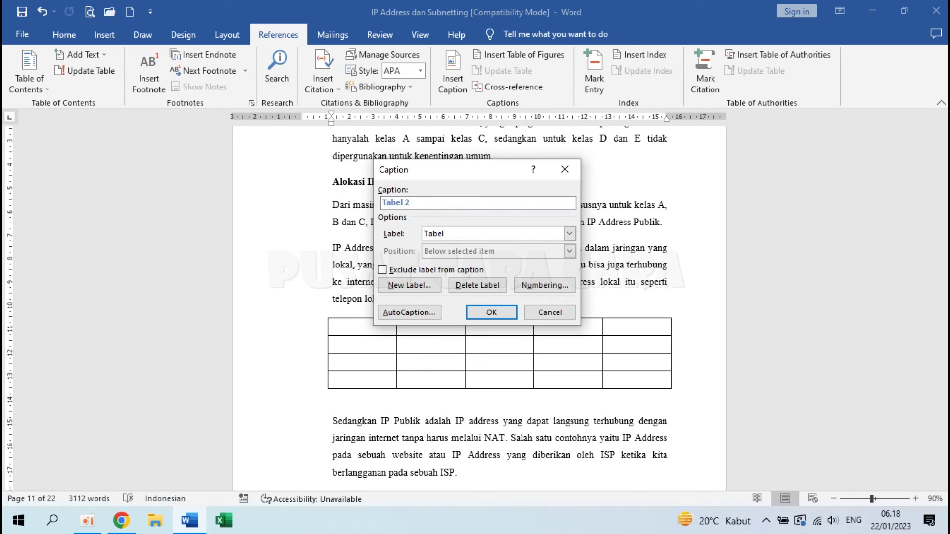
pyautogui.write('- Tabel Contoh')
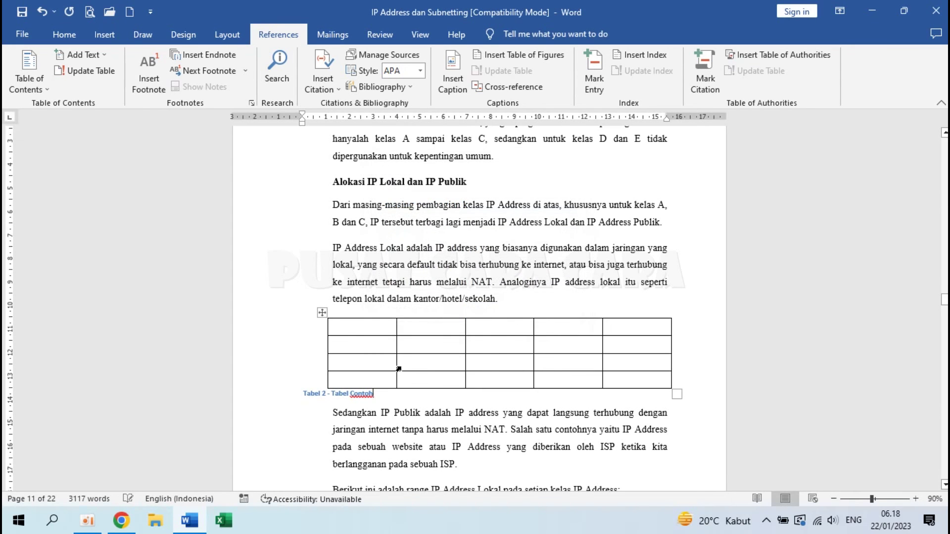
# Step: Copy the formatting of the Tabel 1 - Pembagian Kelas IP Address caption onto the Tabel 2 - Tabel Contoh caption with Format Painter
pyautogui.scroll(10, 391, 317)
pyautogui.scroll(2, 390, 316)
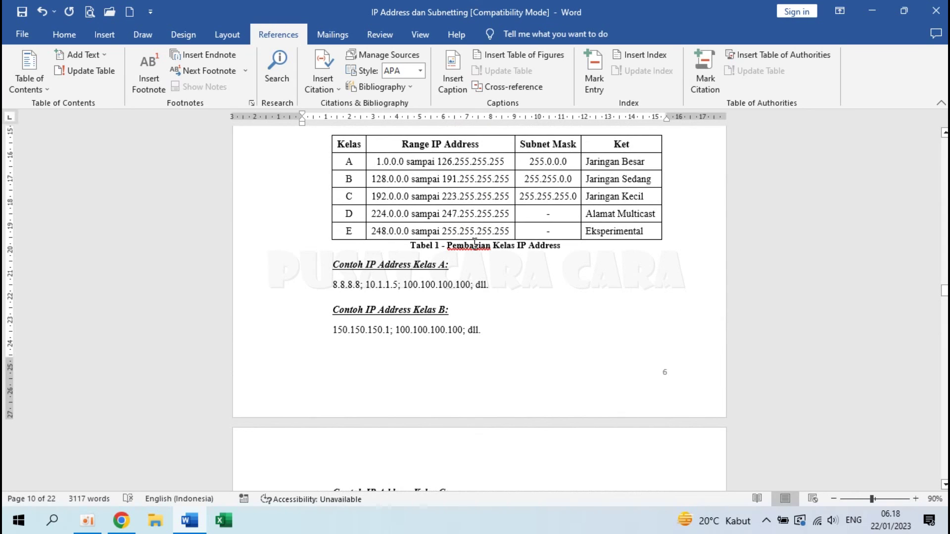
pyautogui.click(64, 34)
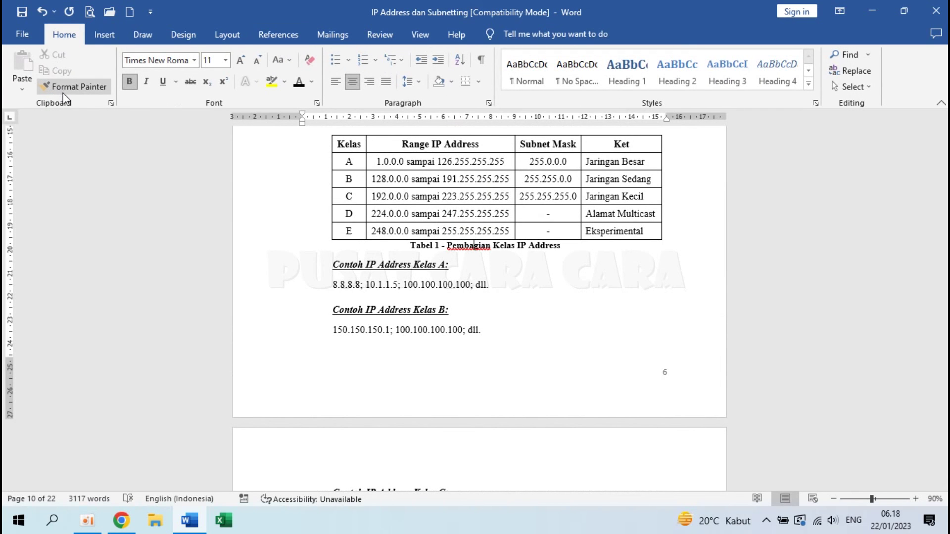
pyautogui.click(74, 87)
pyautogui.scroll(-10, 304, 252)
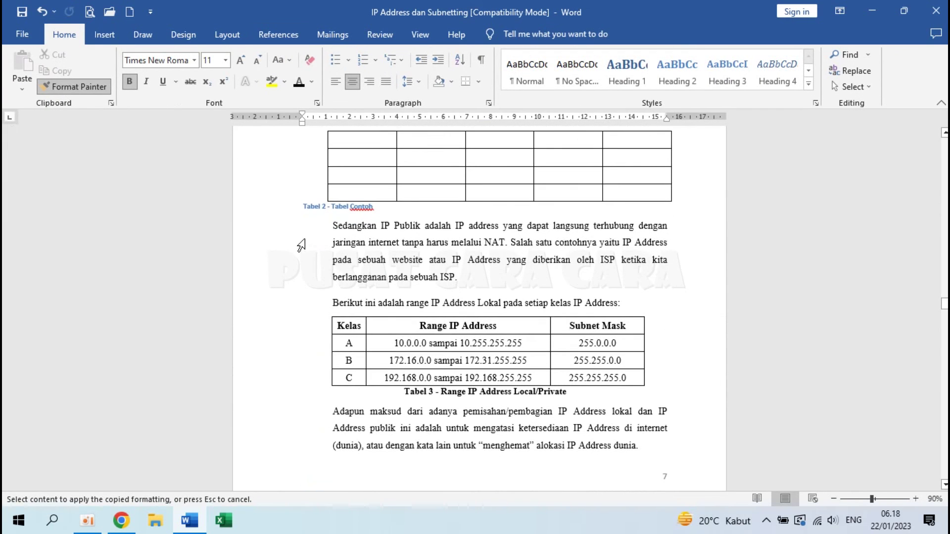
pyautogui.moveTo(295, 206); pyautogui.dragTo(384, 207)
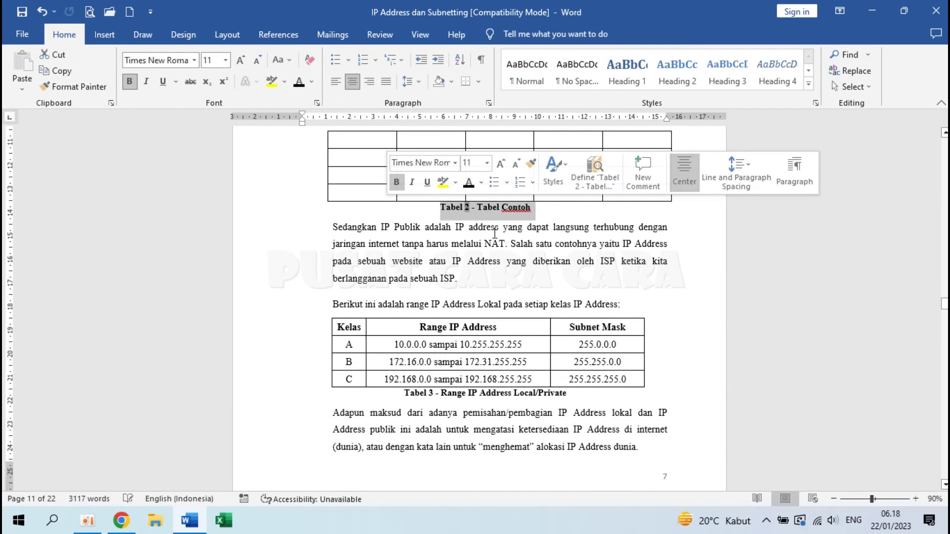
pyautogui.click(495, 232)
pyautogui.scroll(1, 495, 235)
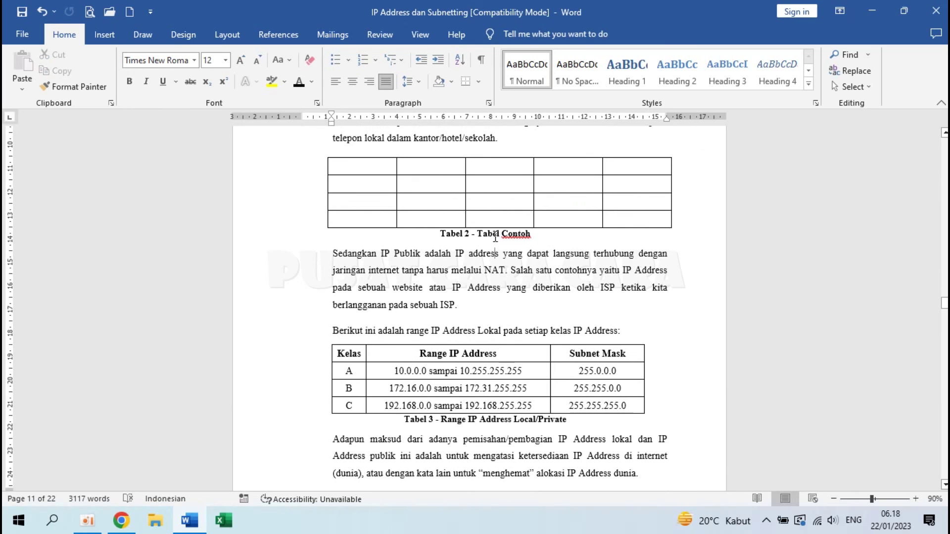
# Step: Update the entire list of figures under the DAFTAR GAMBAR heading, including its entries and page numbers
pyautogui.hotkey('ctrl', 'Home')
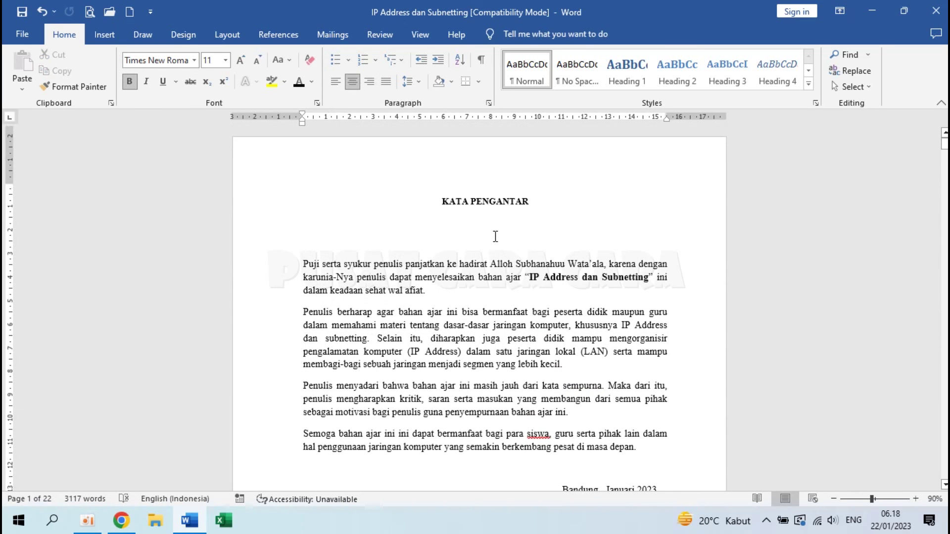
pyautogui.scroll(-10, 494, 236)
pyautogui.scroll(-20, 495, 236)
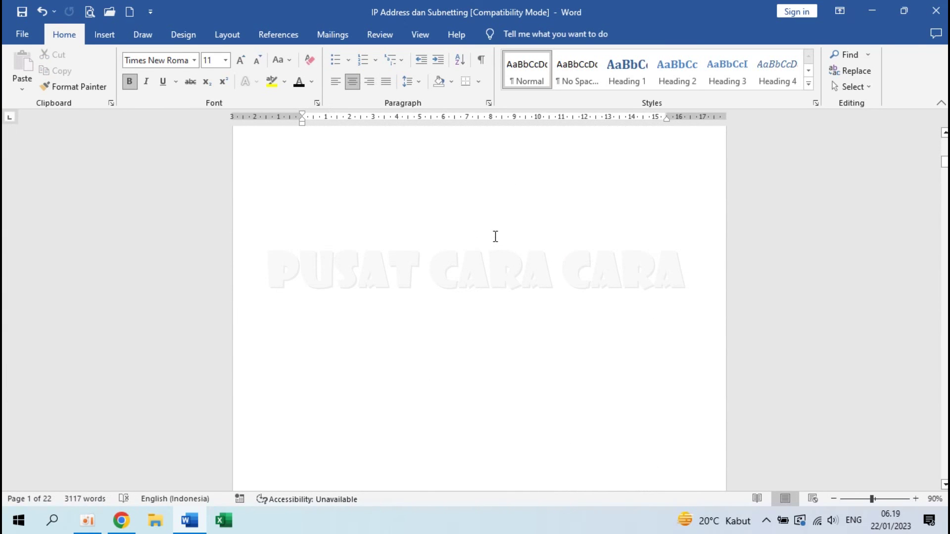
pyautogui.scroll(-8, 495, 237)
pyautogui.scroll(3, 495, 236)
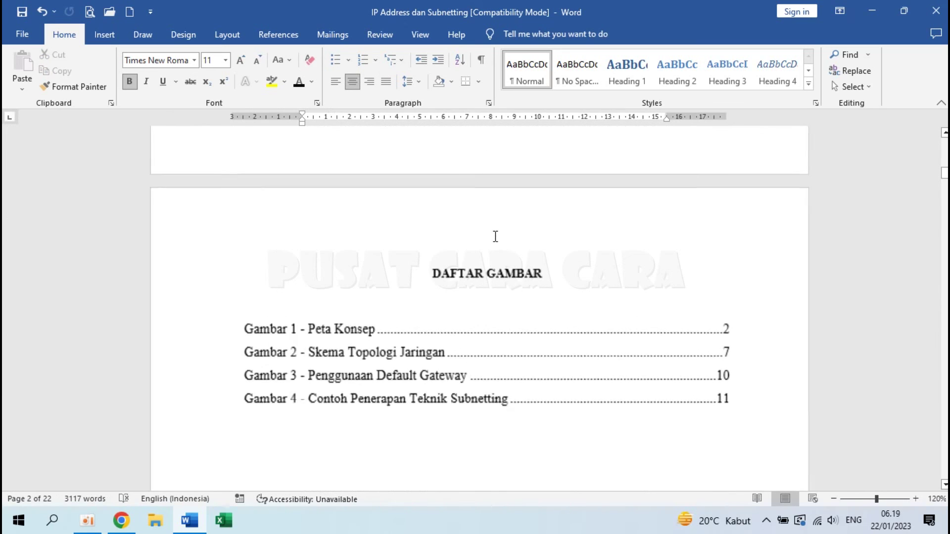
pyautogui.scroll(1, 495, 237)
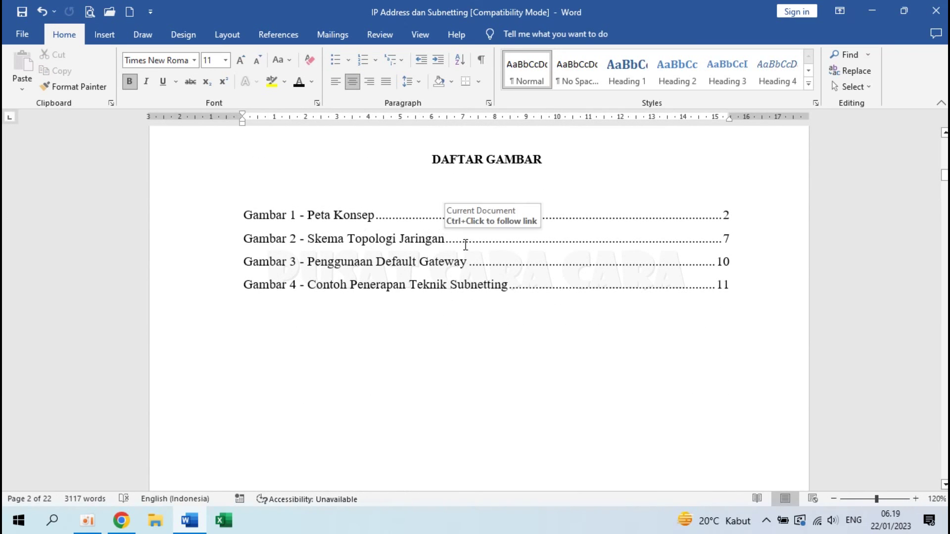
pyautogui.rightClick(441, 251)
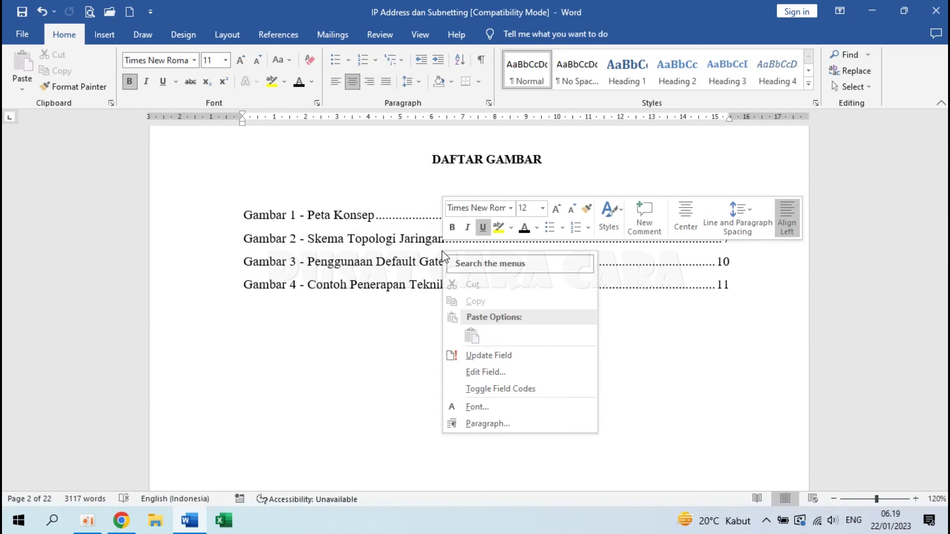
pyautogui.click(519, 356)
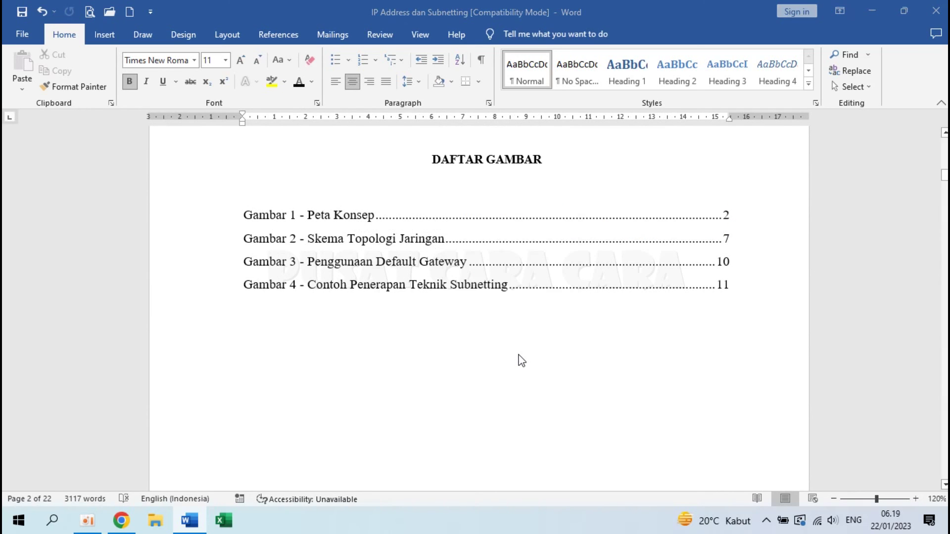
pyautogui.click(433, 260)
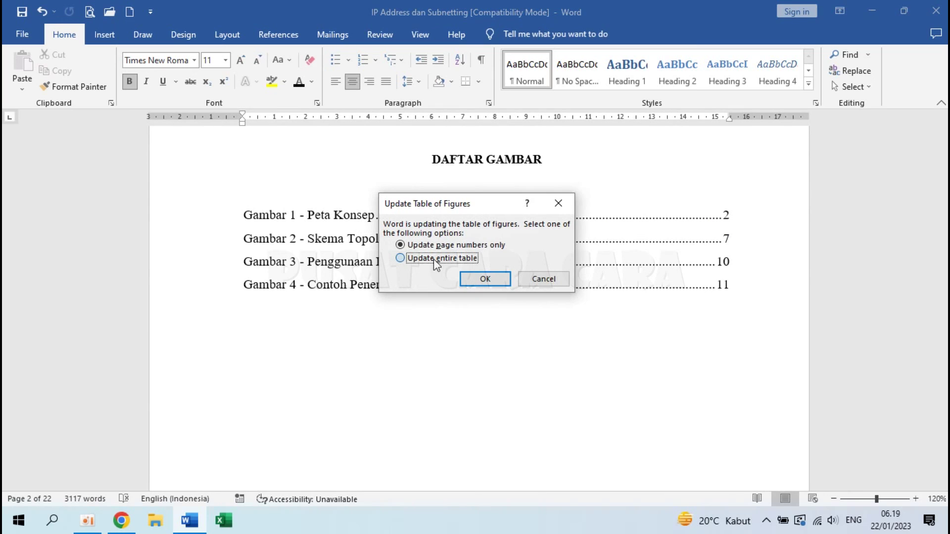
pyautogui.click(488, 280)
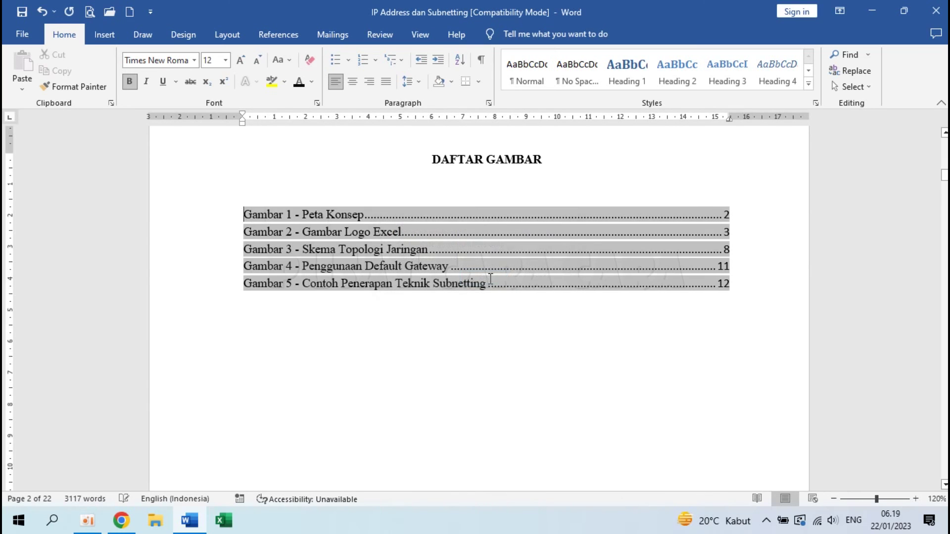
pyautogui.click(312, 237)
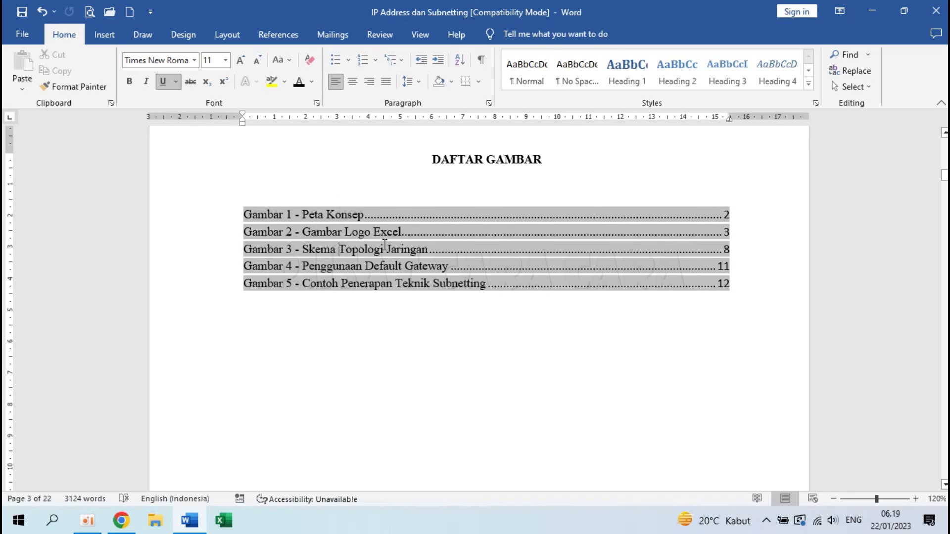
pyautogui.click(346, 321)
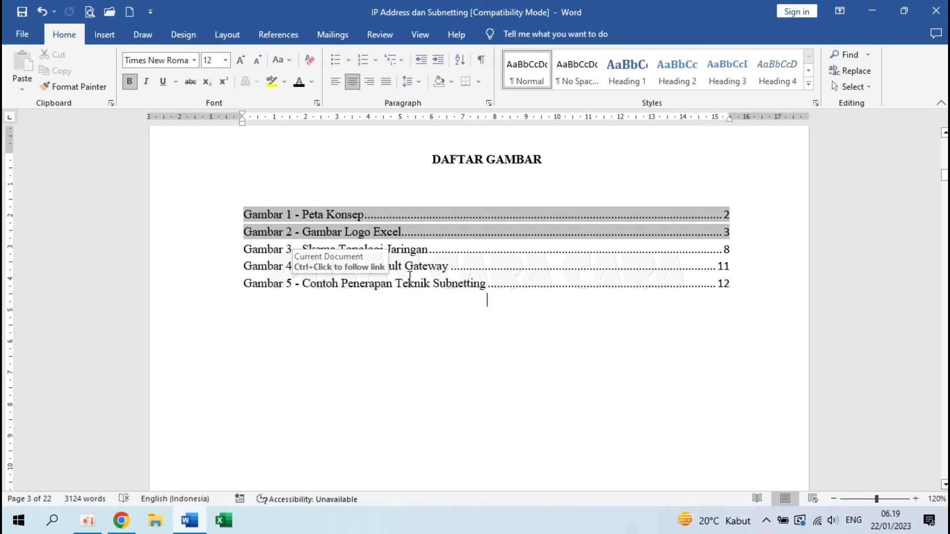
pyautogui.moveTo(245, 215); pyautogui.dragTo(490, 307)
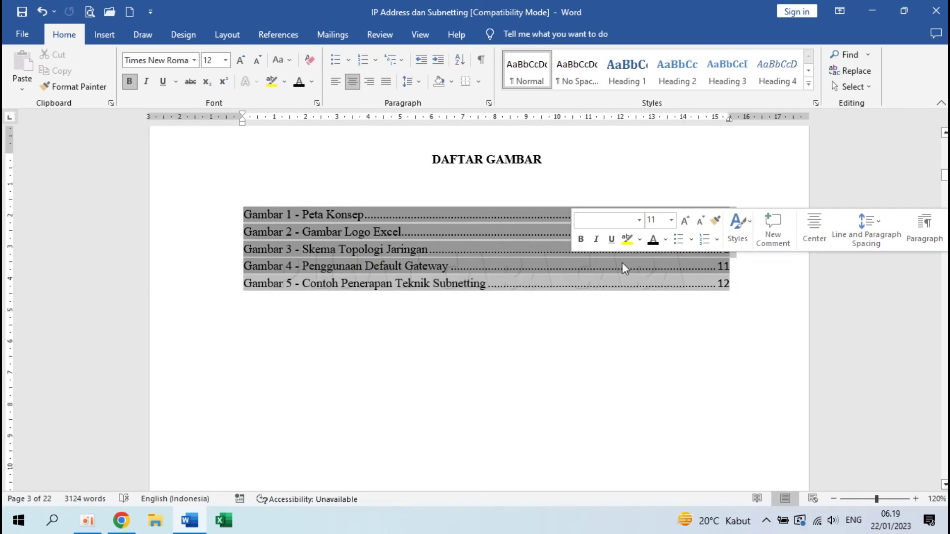
pyautogui.press('Delete')
# Step: Update the entire list of tables under the DAFTAR TABEL heading, including its entries and page numbers
pyautogui.scroll(-10, 513, 316)
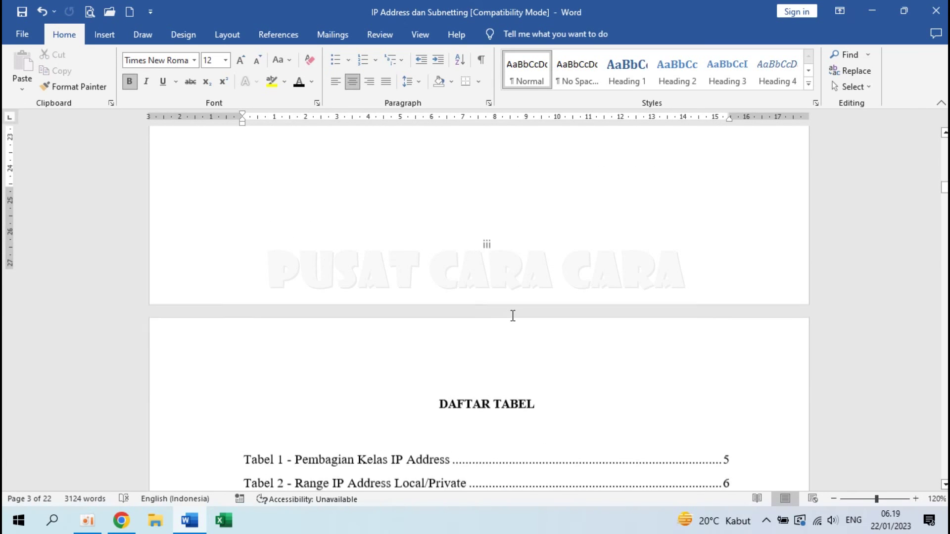
pyautogui.scroll(2, 511, 314)
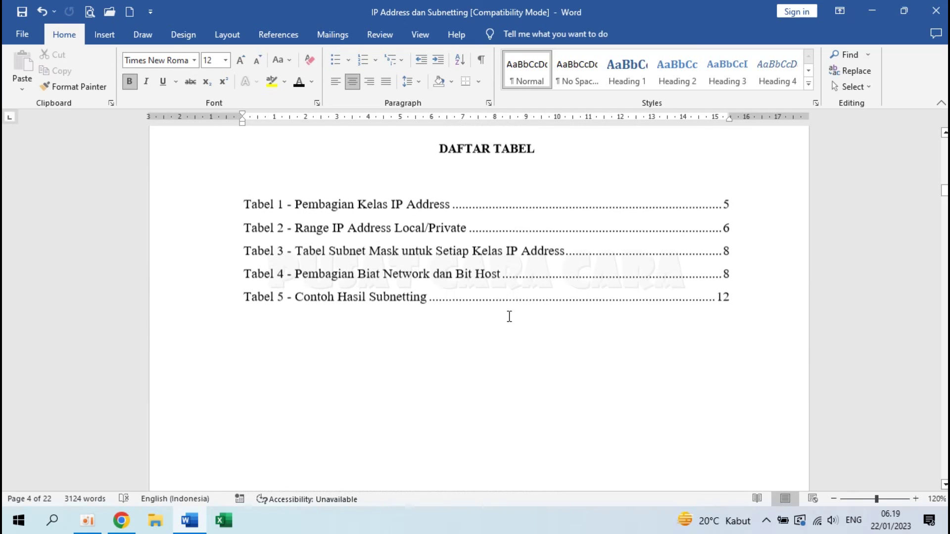
pyautogui.rightClick(455, 242)
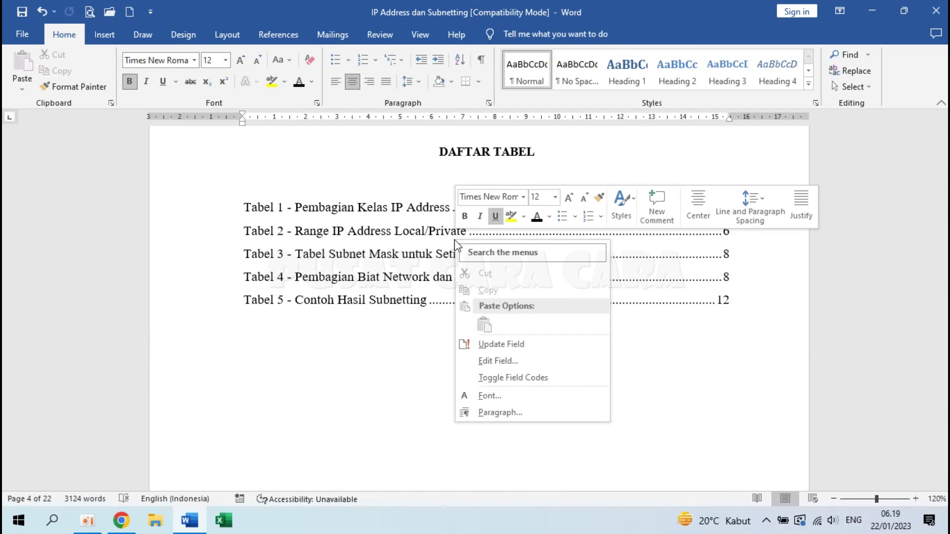
pyautogui.click(518, 343)
pyautogui.click(436, 259)
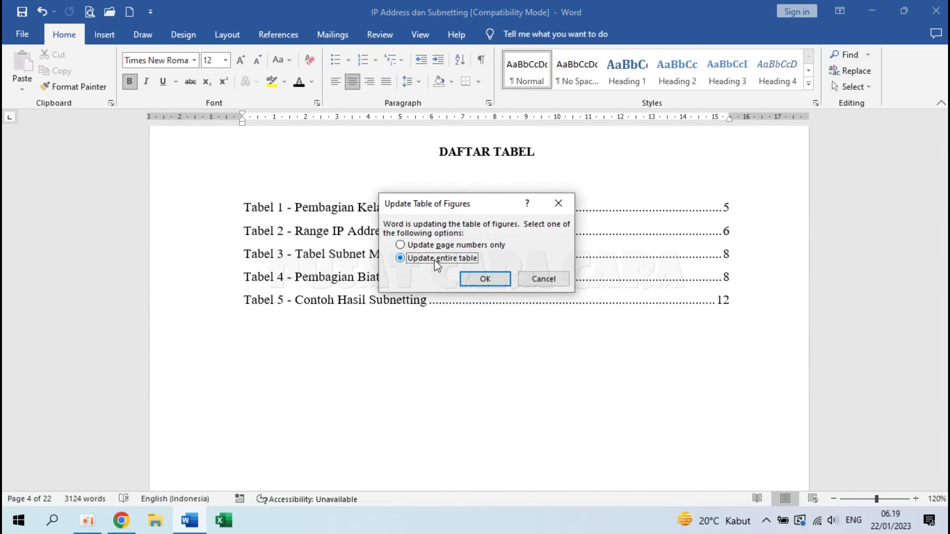
pyautogui.click(485, 279)
pyautogui.click(305, 296)
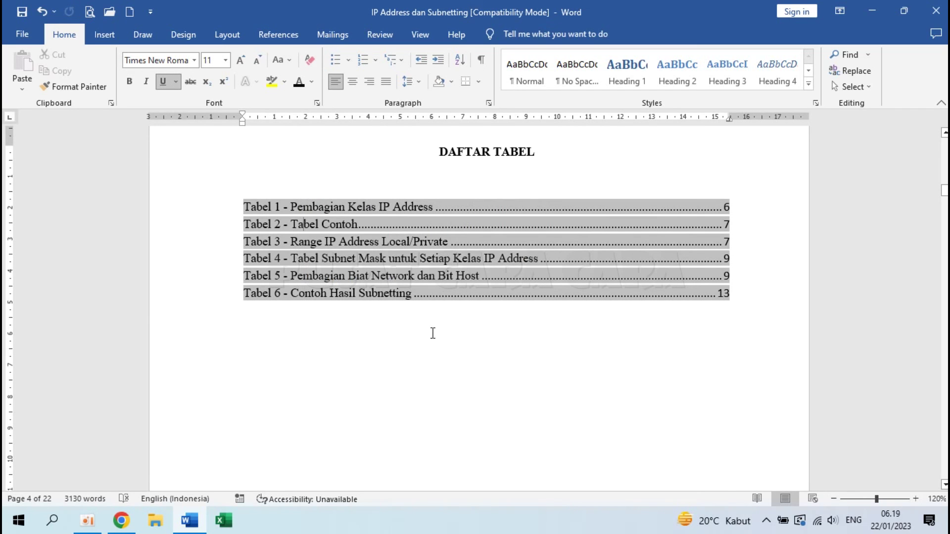
pyautogui.scroll(10, 433, 333)
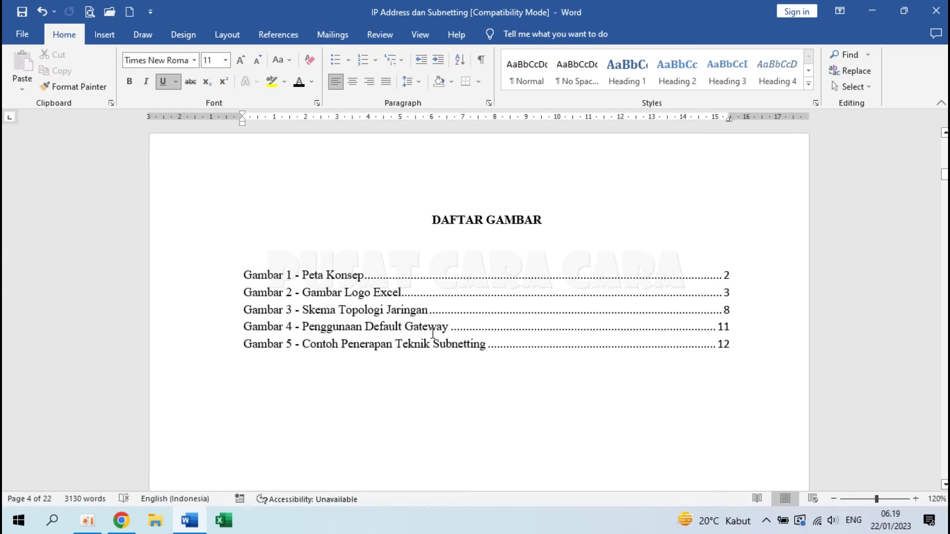